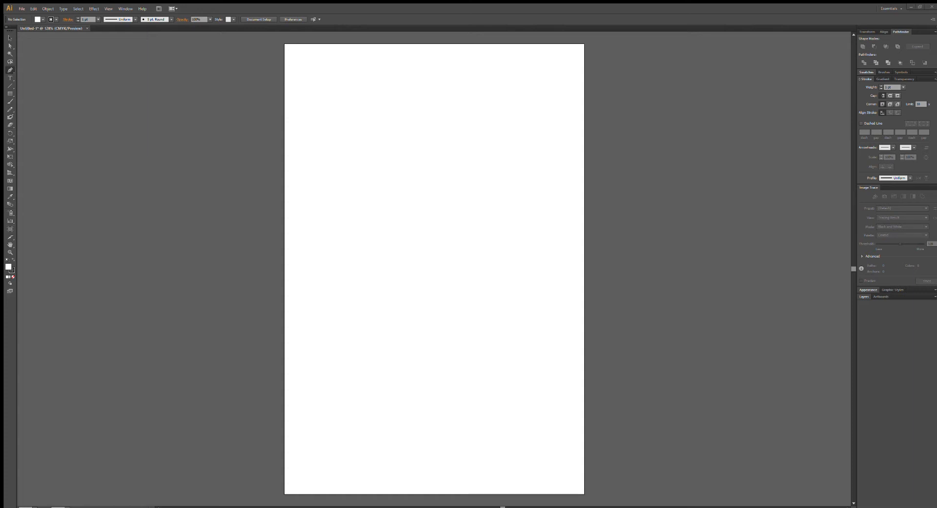
# Bring in the black B sketch, scale it down proportionally to fit the artboard, and centre it on the page.
pyautogui.moveTo(527, 150); pyautogui.dragTo(482, 160)
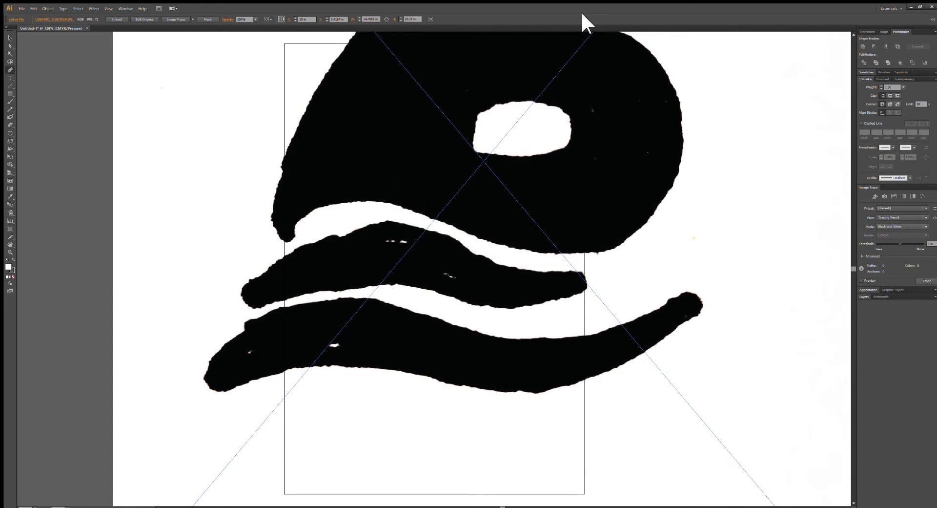
pyautogui.click(8, 38)
pyautogui.hotkey('ctrl', '-')
pyautogui.hotkey('ctrl', '-')
pyautogui.hotkey('ctrl', '-')
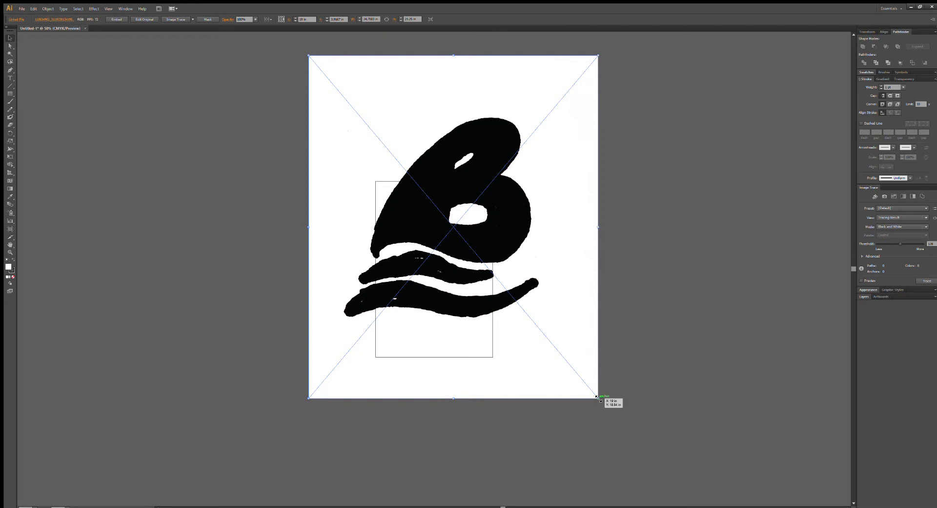
pyautogui.moveTo(598, 397); pyautogui.dragTo(487, 267)
pyautogui.moveTo(473, 237); pyautogui.dragTo(454, 277)
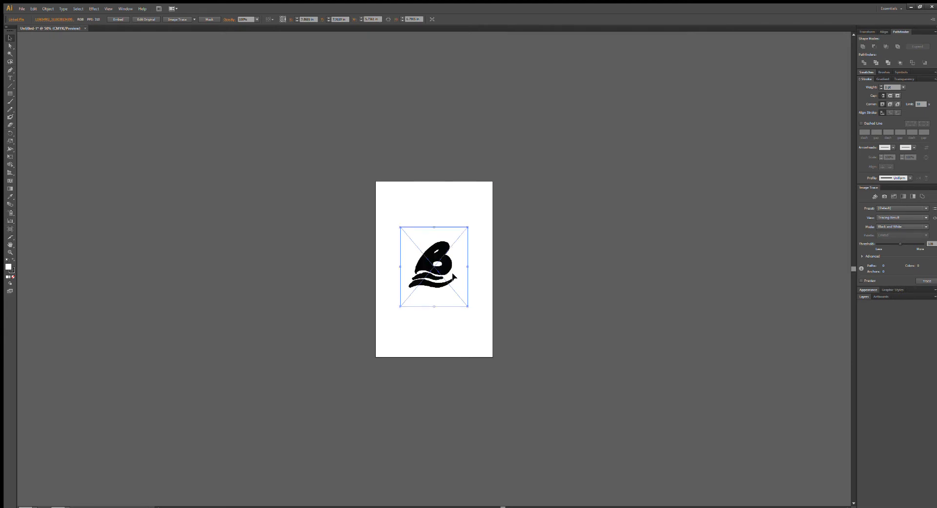
# Trace the outer outline of the B with the Pen tool, from its lower-left tip around both lobes and back.
pyautogui.hotkey('ctrl', '=')
pyautogui.hotkey('ctrl', '=')
pyautogui.hotkey('ctrl', '=')
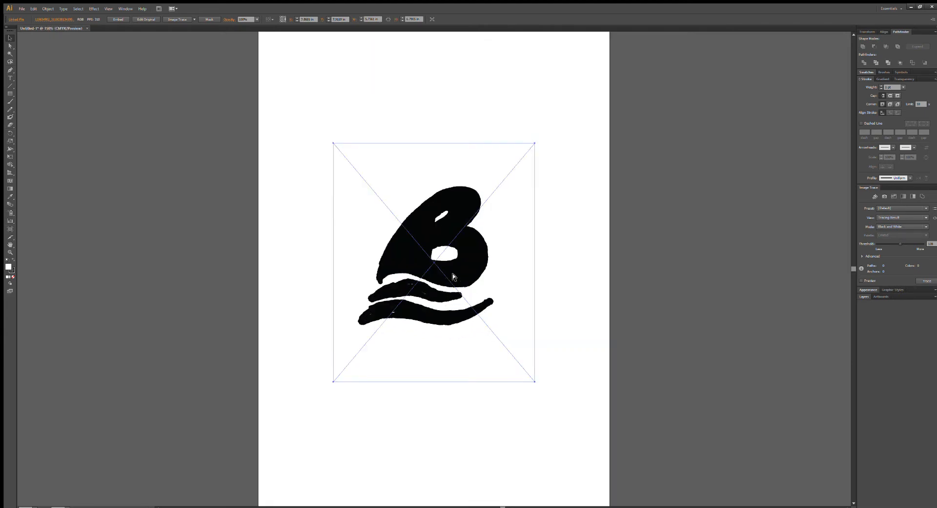
pyautogui.hotkey('ctrl', '=')
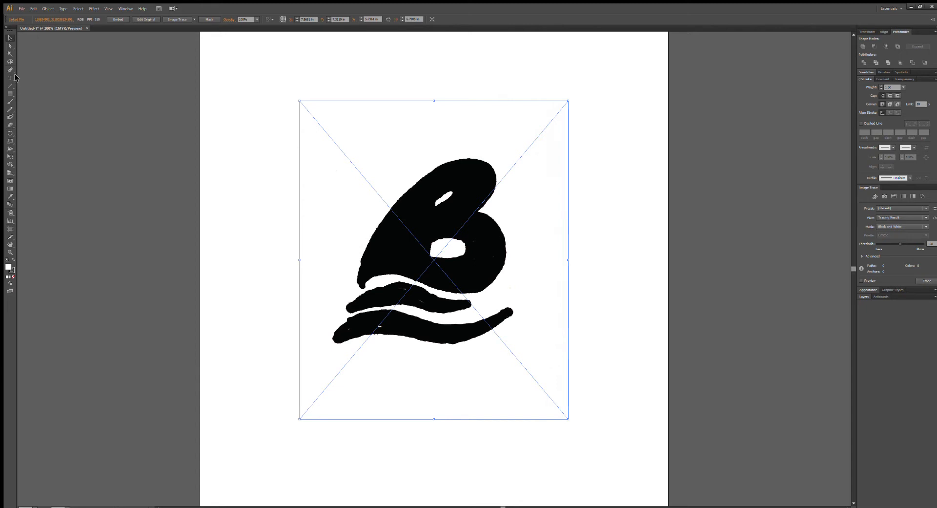
pyautogui.click(7, 69)
pyautogui.click(346, 283)
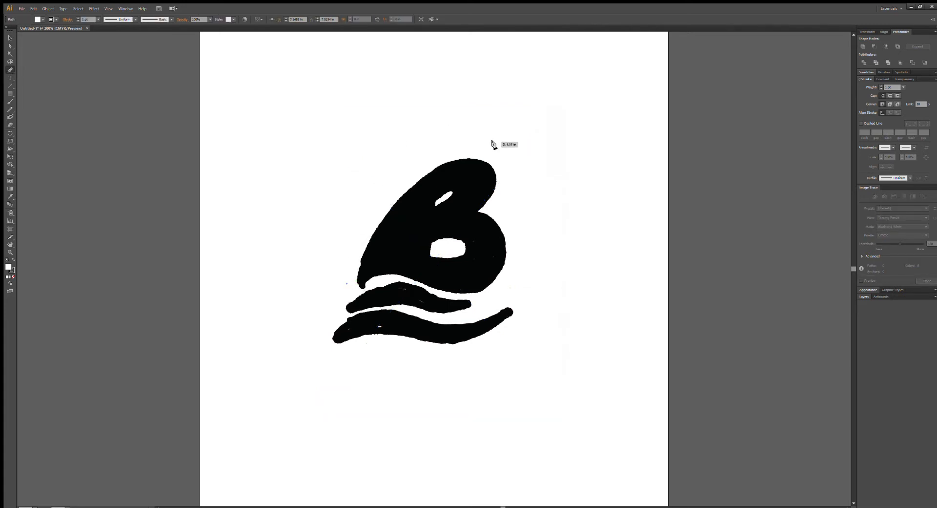
pyautogui.click(492, 173)
pyautogui.moveTo(492, 172); pyautogui.dragTo(567, 230)
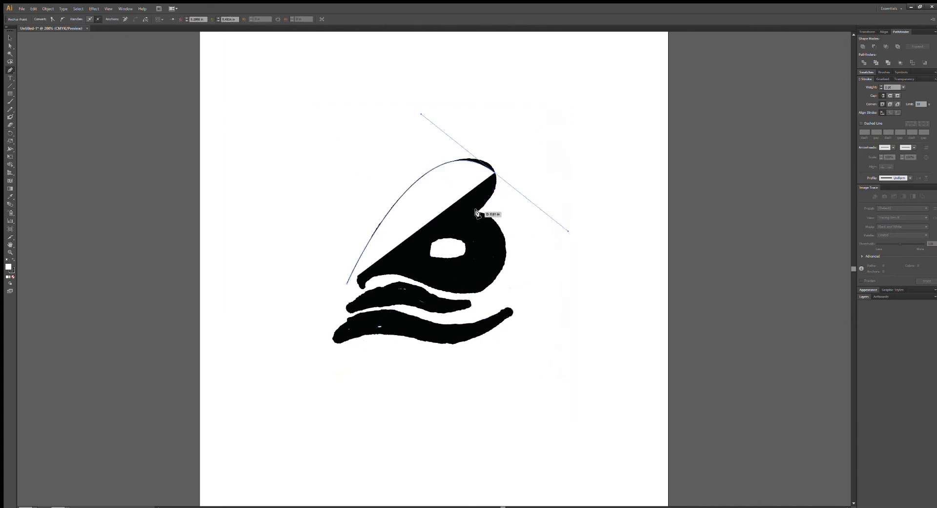
pyautogui.click(476, 213)
pyautogui.moveTo(479, 211); pyautogui.dragTo(459, 233)
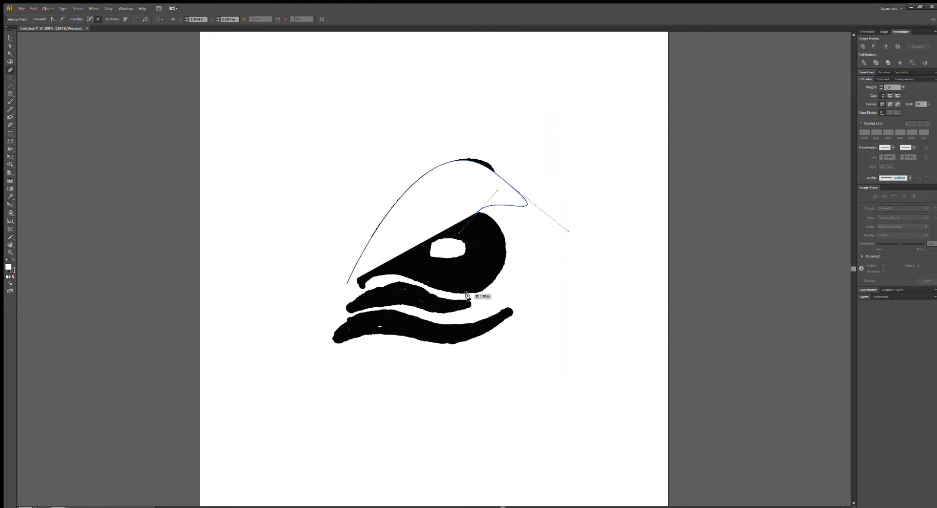
pyautogui.moveTo(466, 293); pyautogui.dragTo(373, 346)
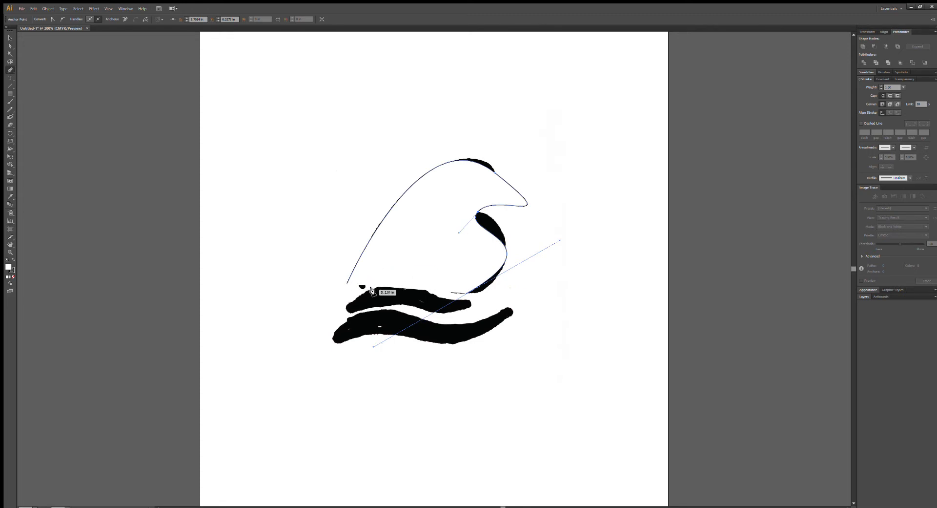
pyautogui.moveTo(344, 284); pyautogui.dragTo(161, 320)
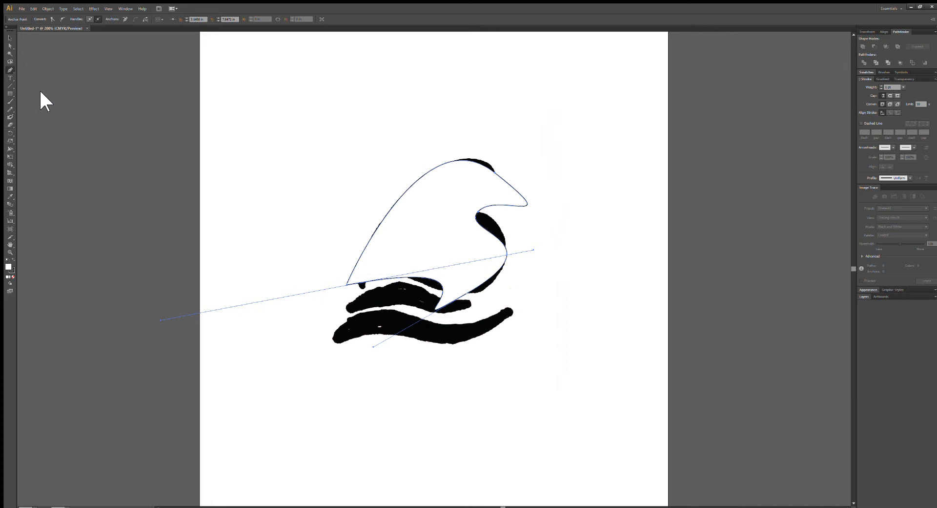
# Convert the notch anchor between the lobes to a corner point and reshape the upper lobe's curve around the sketch.
pyautogui.hotkey('shift', 'c')
pyautogui.click(476, 212)
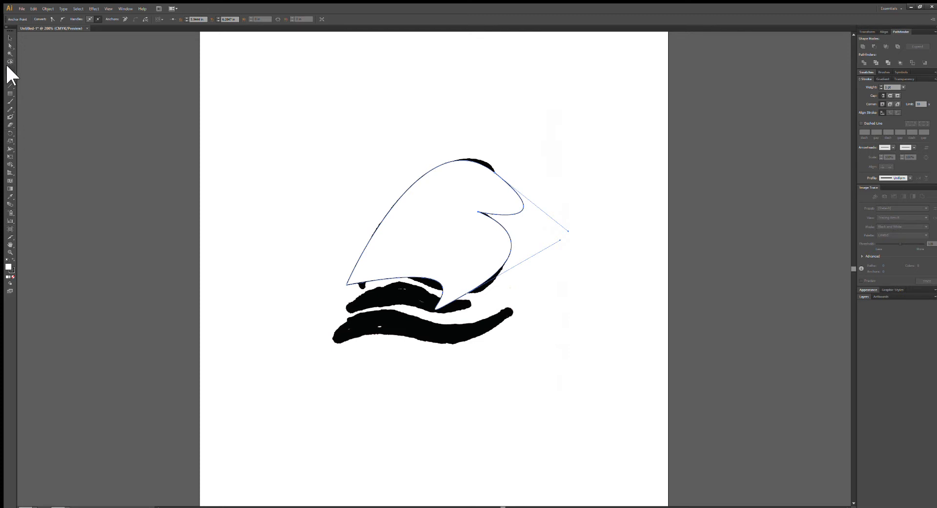
pyautogui.click(9, 39)
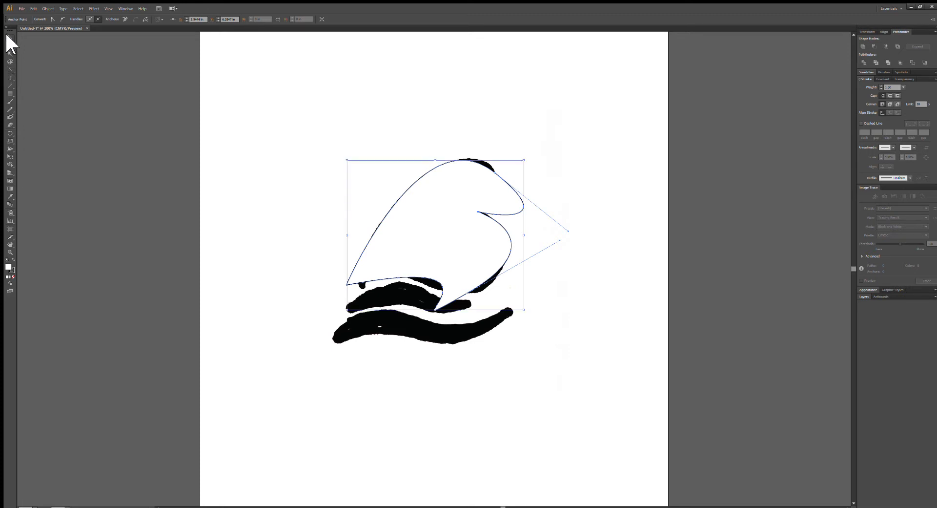
pyautogui.click(9, 45)
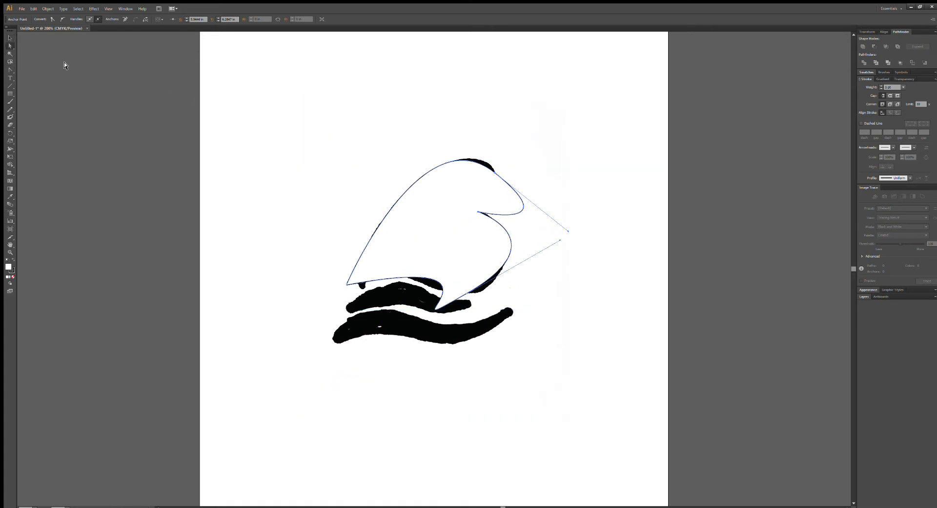
pyautogui.moveTo(566, 230); pyautogui.dragTo(535, 196)
pyautogui.moveTo(494, 173); pyautogui.dragTo(487, 159)
pyautogui.moveTo(406, 117); pyautogui.dragTo(388, 142)
pyautogui.moveTo(488, 165); pyautogui.dragTo(490, 158)
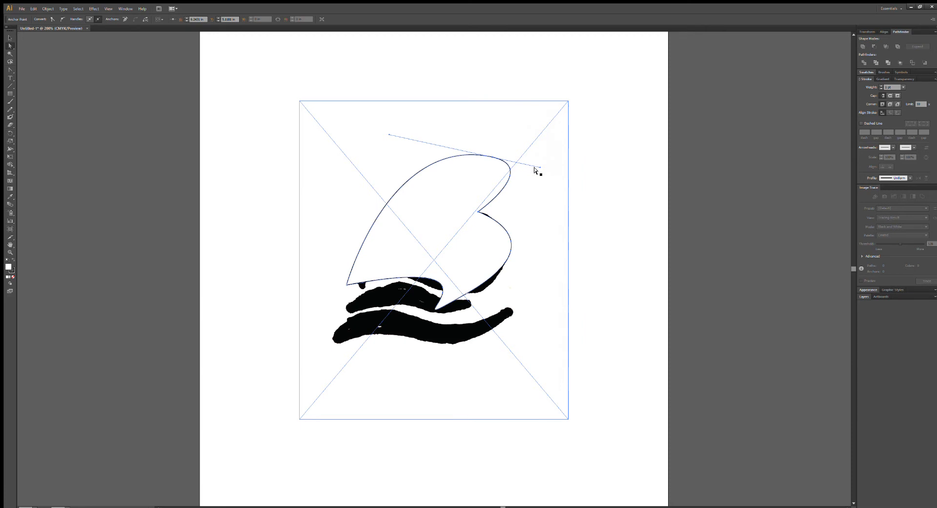
pyautogui.moveTo(540, 167); pyautogui.dragTo(518, 162)
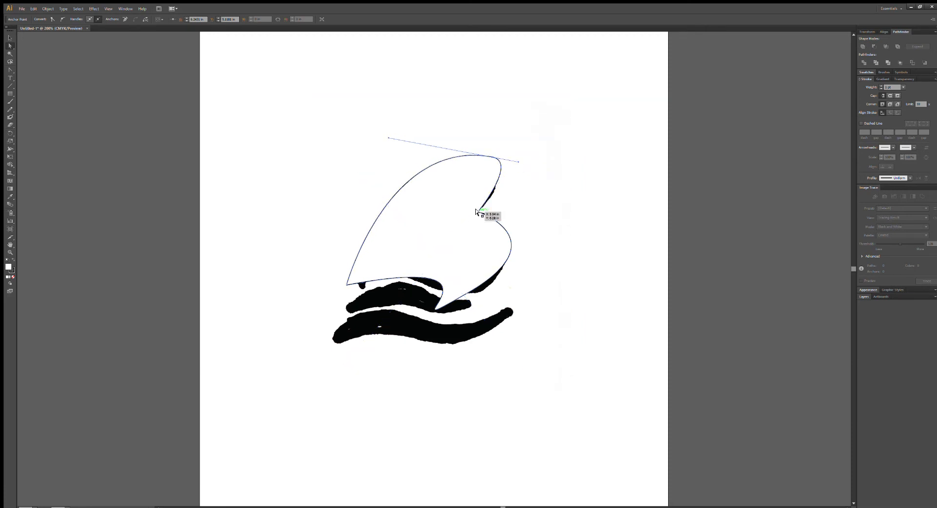
# Nudge the notch anchor and pull curve handles from it to round the underside of the upper lobe.
pyautogui.click(478, 211)
pyautogui.moveTo(479, 211)
pyautogui.mouseDown()
pyautogui.moveTo(466, 212)
pyautogui.moveTo(476, 214)
pyautogui.mouseUp()
pyautogui.click(10, 71)
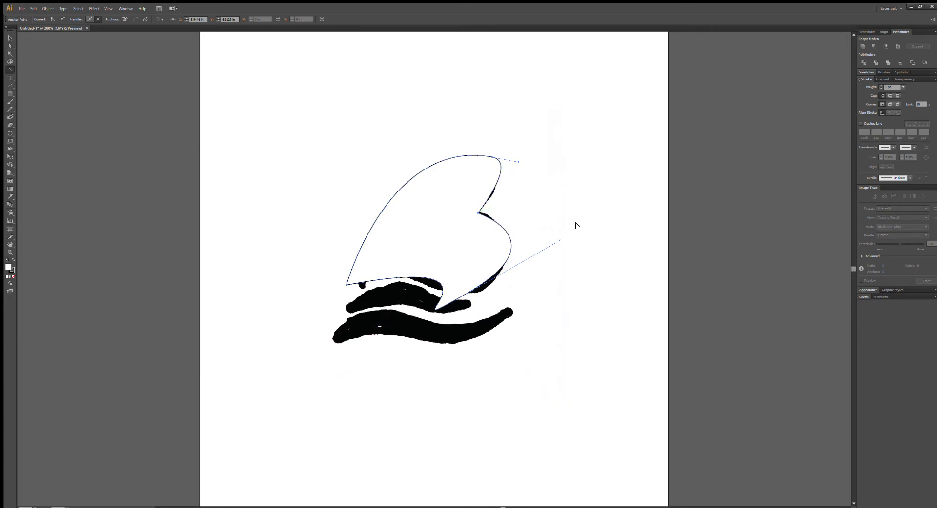
pyautogui.moveTo(475, 214); pyautogui.dragTo(451, 227)
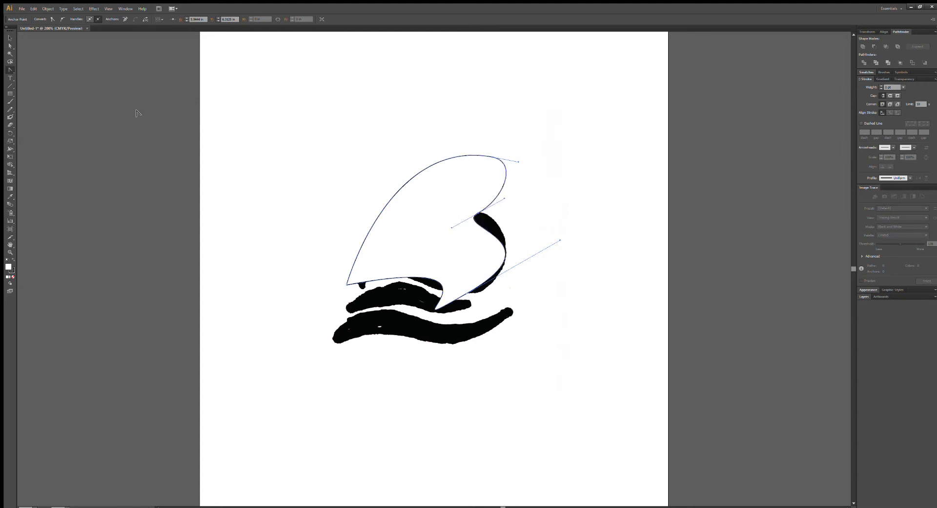
pyautogui.click(9, 46)
pyautogui.moveTo(451, 227); pyautogui.dragTo(456, 225)
pyautogui.click(619, 211)
pyautogui.click(478, 213)
pyautogui.click(619, 218)
pyautogui.click(455, 218)
pyautogui.click(477, 211)
pyautogui.moveTo(453, 223); pyautogui.dragTo(450, 225)
# Break the notch anchor's lower handle outward and adjust the bottom anchor's handle to round the lower lobe.
pyautogui.click(10, 70)
pyautogui.moveTo(449, 223); pyautogui.dragTo(523, 213)
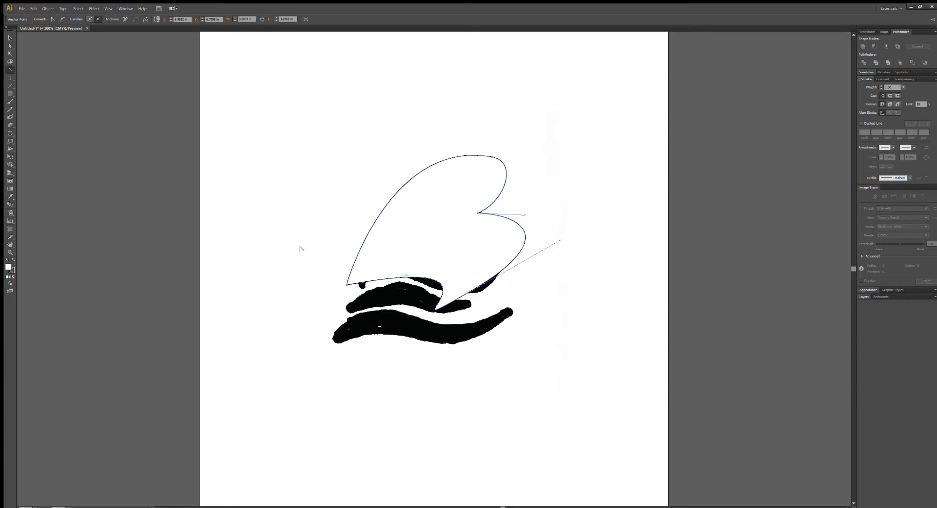
pyautogui.click(10, 45)
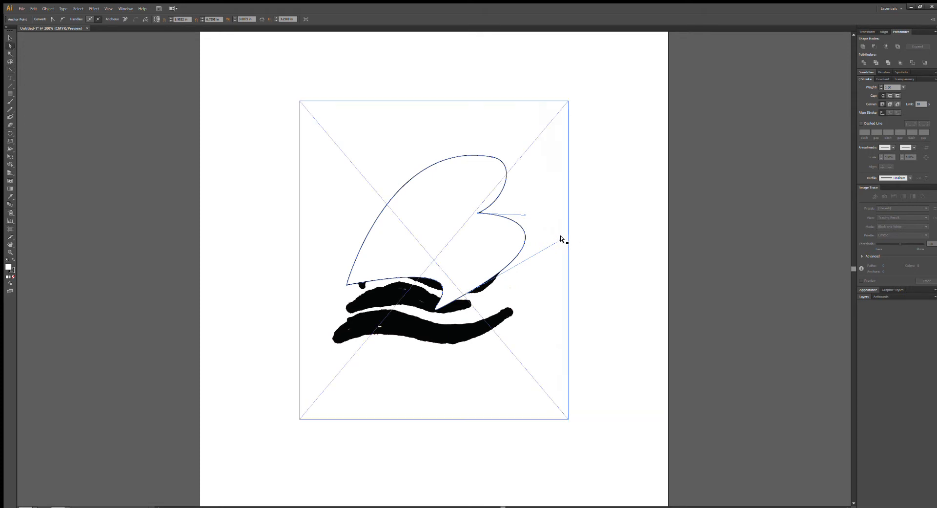
pyautogui.moveTo(560, 239)
pyautogui.mouseDown()
pyautogui.moveTo(544, 276)
pyautogui.moveTo(516, 292)
pyautogui.moveTo(526, 287)
pyautogui.mouseUp()
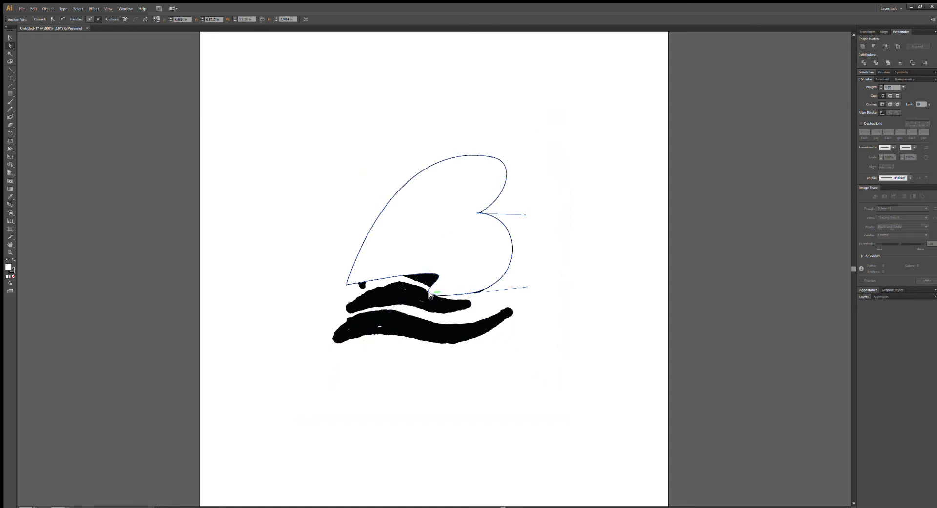
# Try to select and move the overlapping end anchors at the outline's lower-left tip while it lies over the sketch.
pyautogui.click(344, 283)
pyautogui.click(346, 284)
pyautogui.click(345, 283)
pyautogui.moveTo(344, 284); pyautogui.dragTo(347, 282)
pyautogui.click(230, 270)
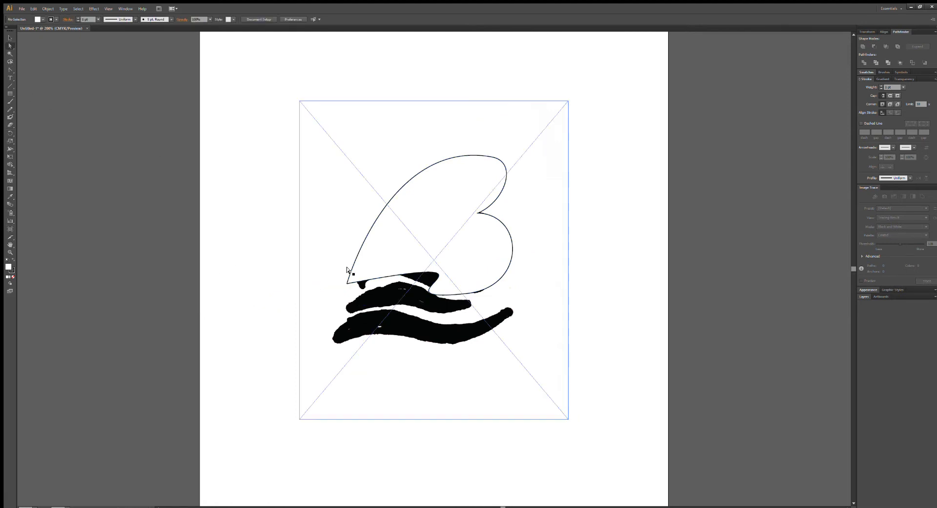
pyautogui.moveTo(275, 272); pyautogui.dragTo(349, 288)
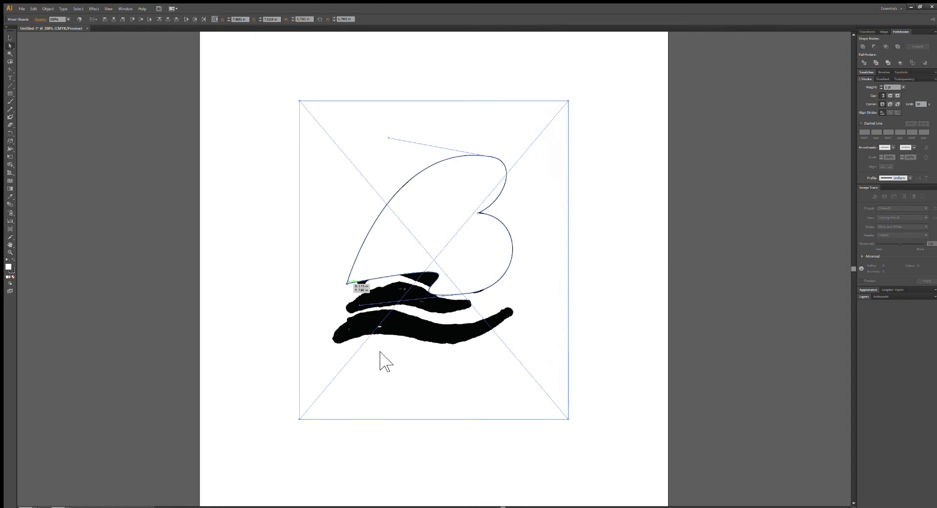
pyautogui.click(378, 323)
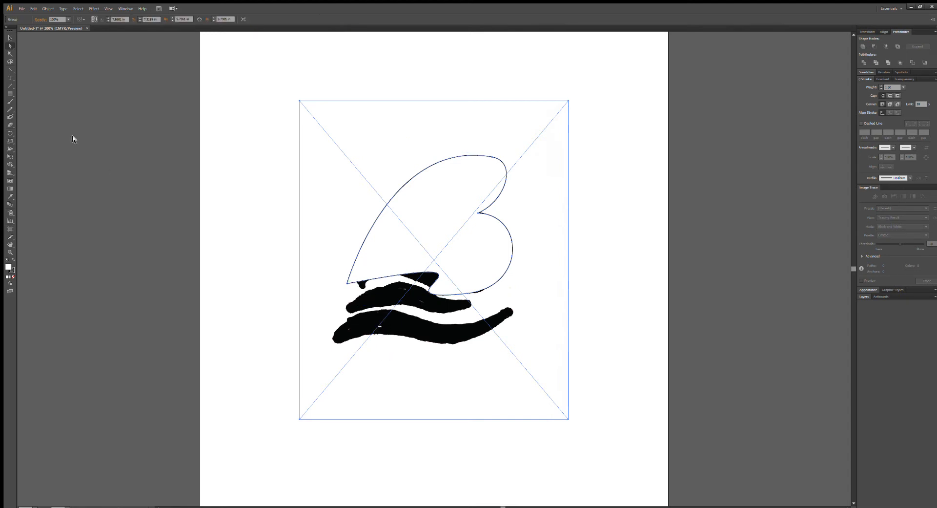
pyautogui.click(287, 249)
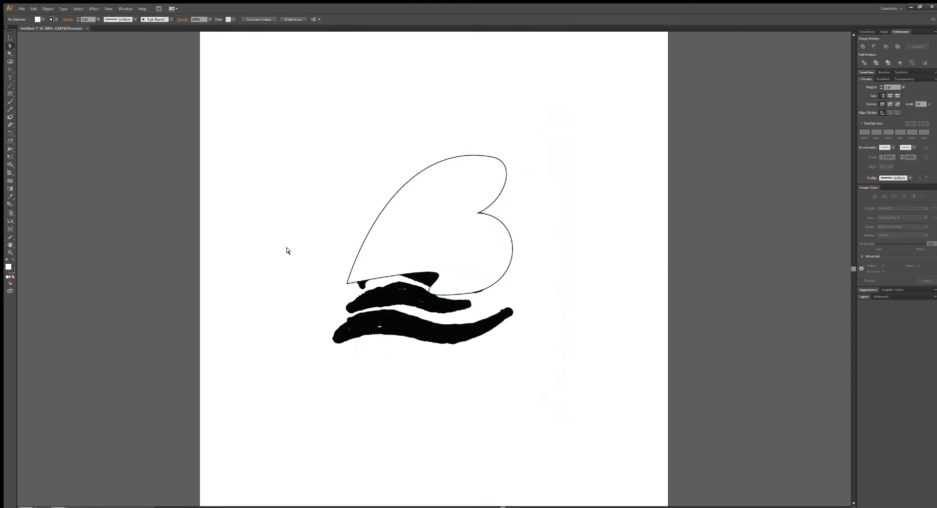
pyautogui.click(345, 282)
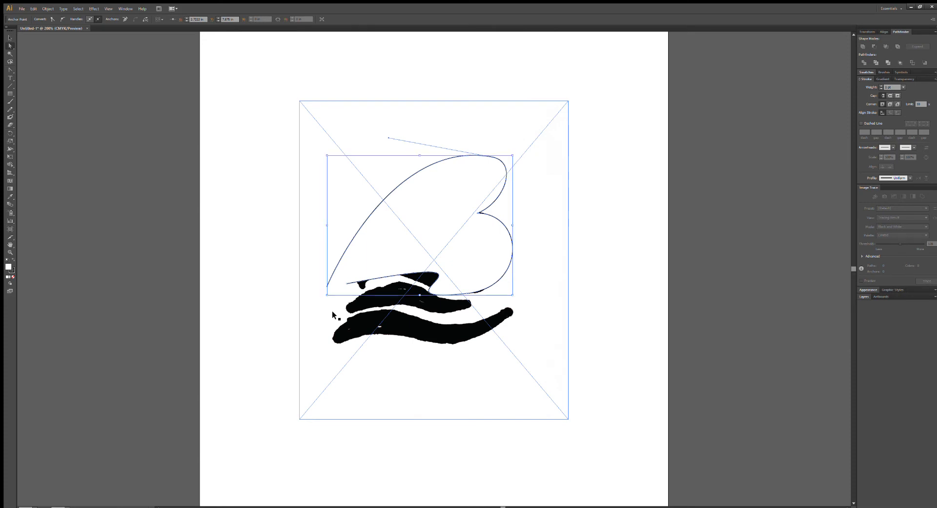
pyautogui.hotkey('ctrl', 'z')
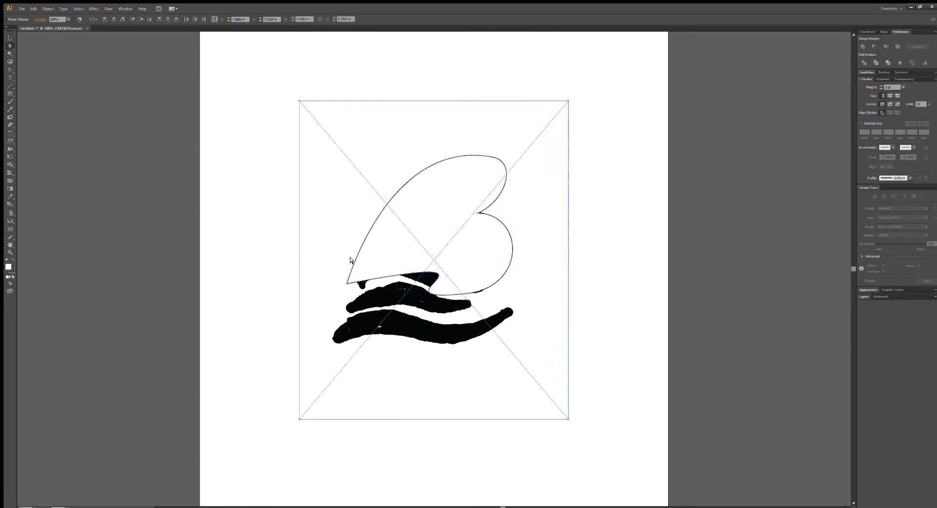
# Move the sketch image off the traced outline and place it to the right as a side-by-side reference.
pyautogui.moveTo(334, 130); pyautogui.dragTo(613, 153)
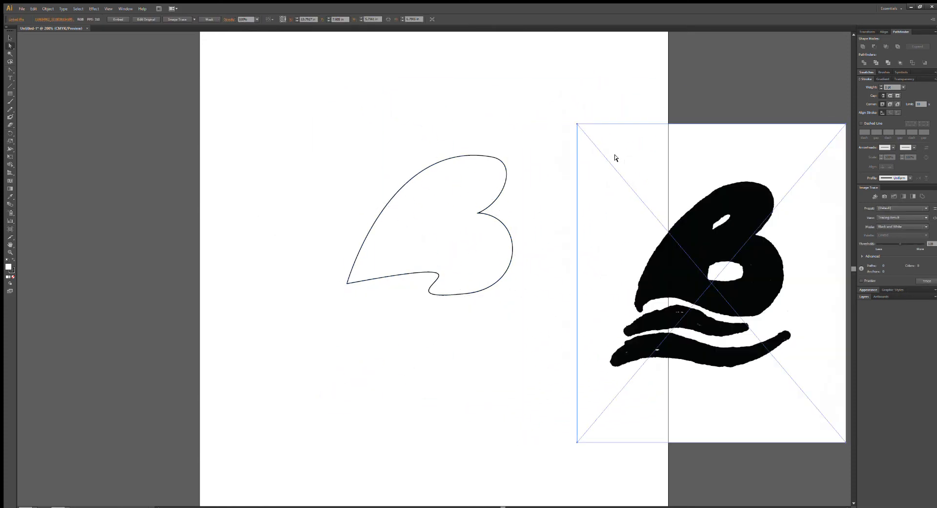
pyautogui.click(704, 305)
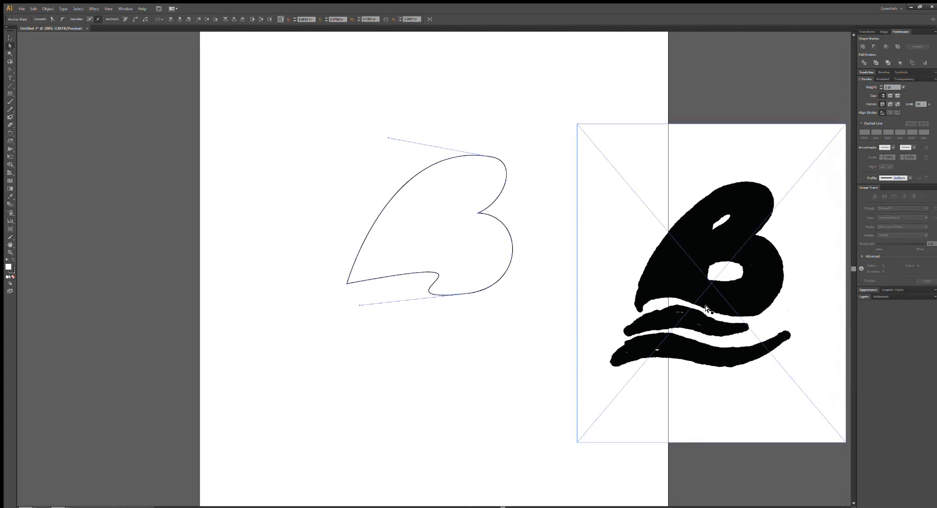
pyautogui.moveTo(737, 304); pyautogui.dragTo(709, 253)
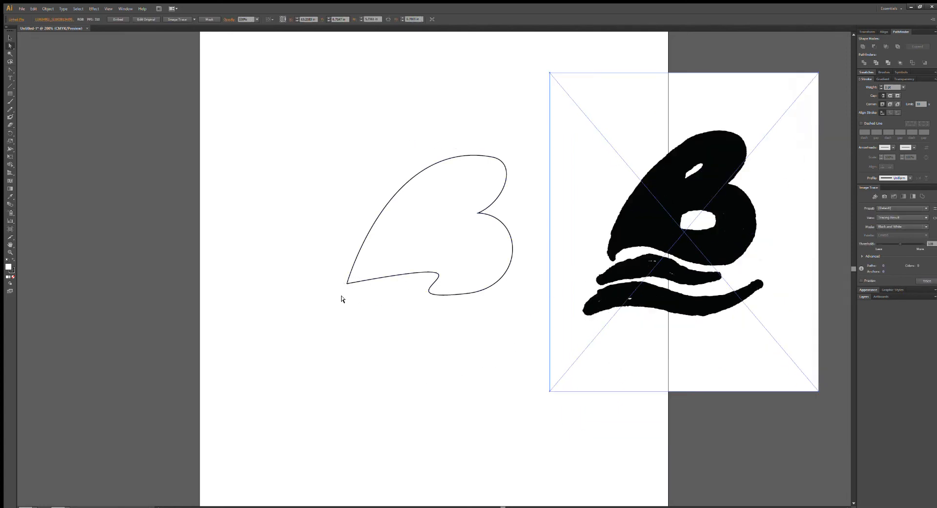
pyautogui.click(342, 299)
# Select the two overlapping end anchors at the outline's lower-left tip and join them into a closed path.
pyautogui.click(345, 283)
pyautogui.moveTo(340, 278); pyautogui.dragTo(353, 288)
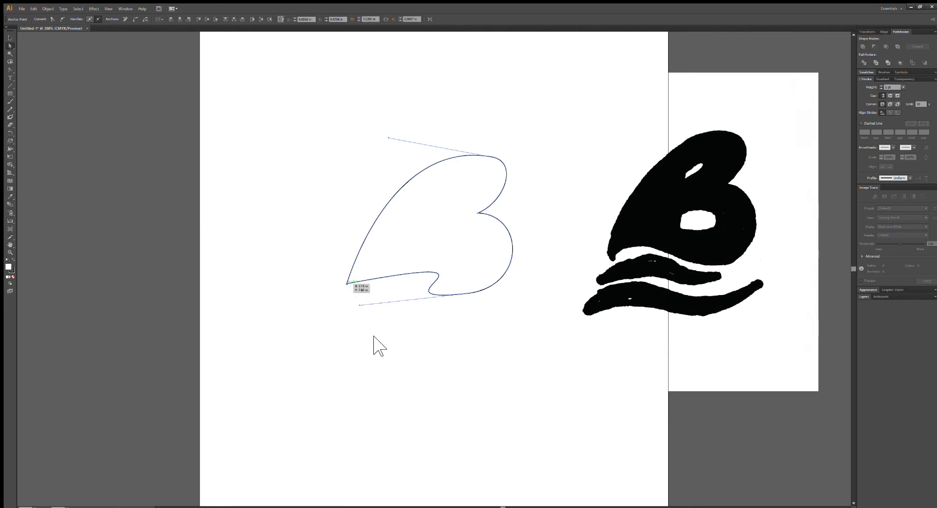
pyautogui.hotkey('ctrl', 'j')
pyautogui.click(366, 294)
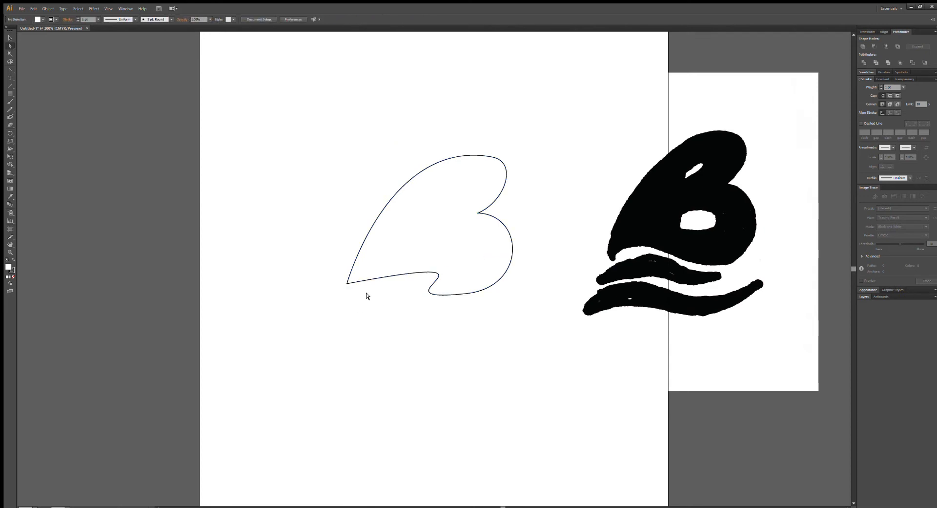
# Smooth the outline's bottom edge into a flowing wave and shift the notch anchor between the lobes up and to the right.
pyautogui.click(434, 276)
pyautogui.moveTo(533, 248); pyautogui.dragTo(461, 244)
pyautogui.moveTo(359, 305); pyautogui.dragTo(471, 285)
pyautogui.moveTo(476, 214); pyautogui.dragTo(489, 207)
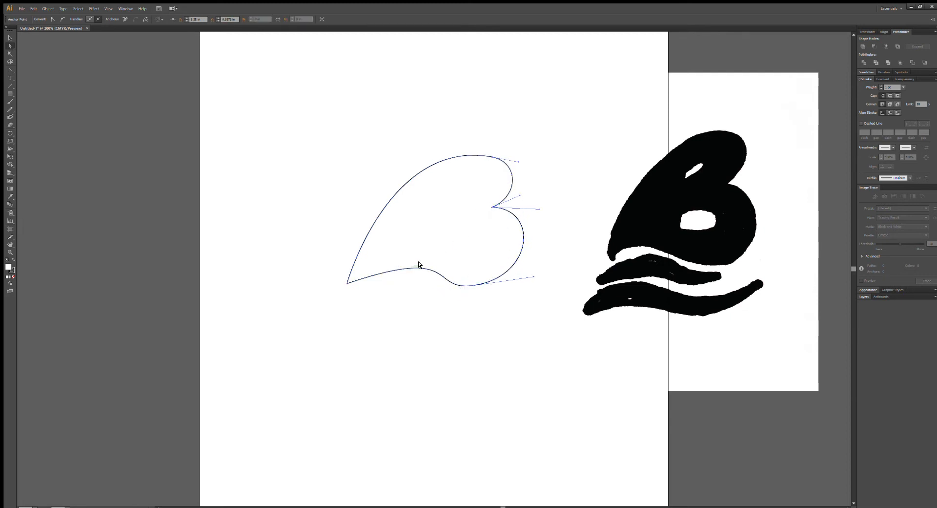
# Move the lower-left tip anchor inward and adjust the tip and top handles to refine the wave and upper curve.
pyautogui.moveTo(345, 284); pyautogui.dragTo(364, 281)
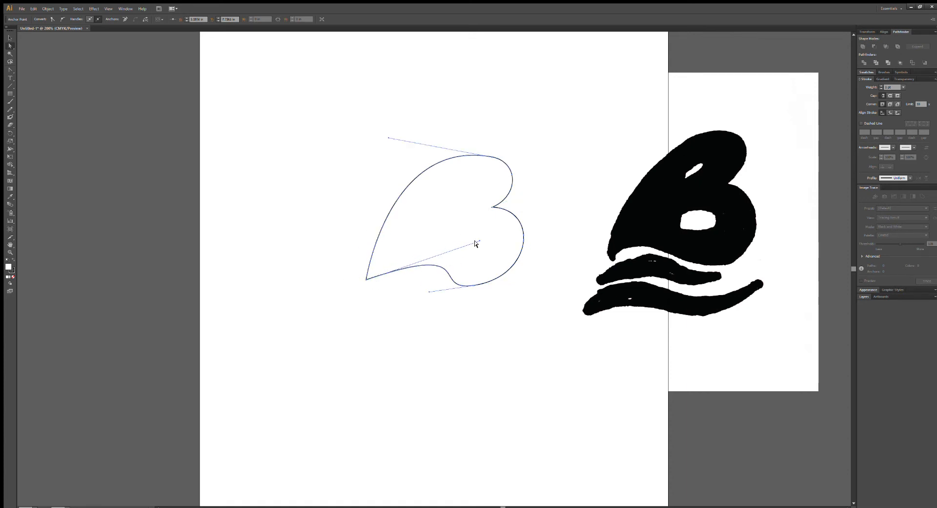
pyautogui.moveTo(478, 241); pyautogui.dragTo(427, 235)
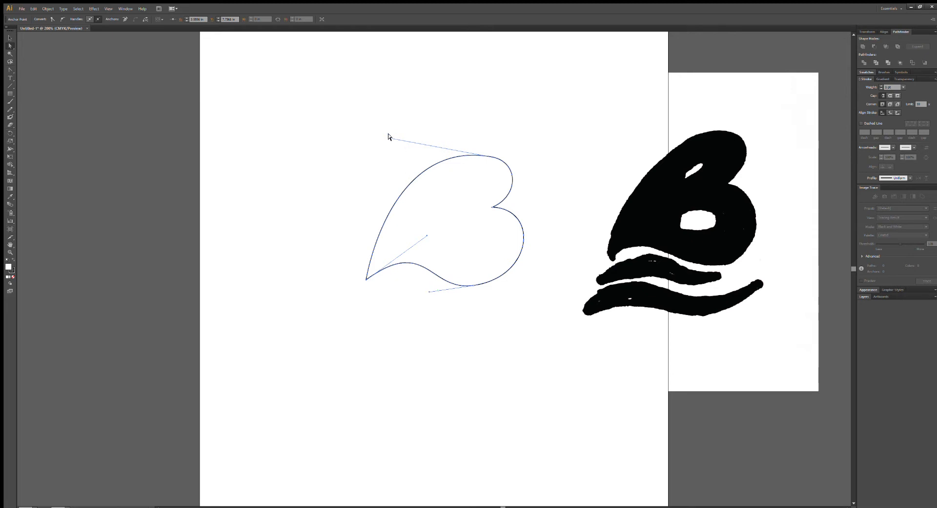
pyautogui.moveTo(386, 139); pyautogui.dragTo(373, 155)
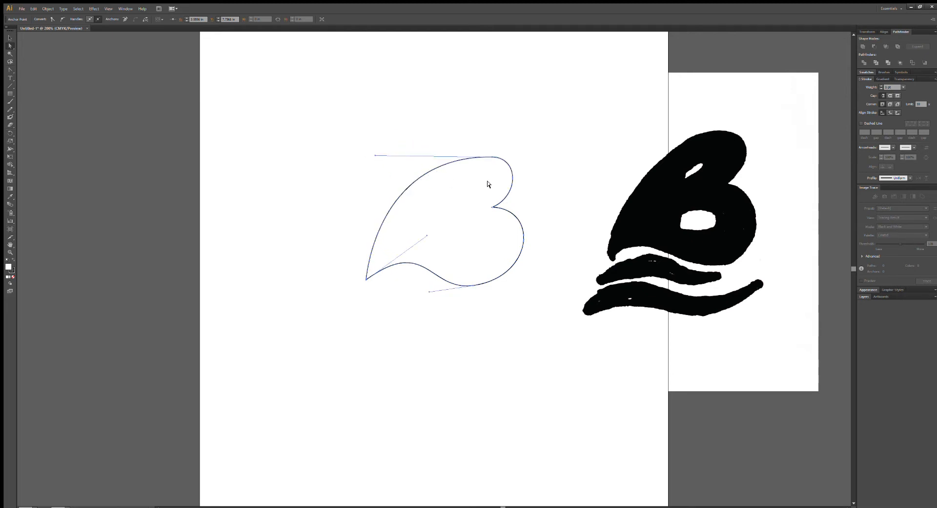
# Adjust the handles of the top anchor and the notch anchor to round out the B's upper lobe.
pyautogui.click(493, 156)
pyautogui.moveTo(516, 158); pyautogui.dragTo(527, 160)
pyautogui.moveTo(518, 196); pyautogui.dragTo(523, 202)
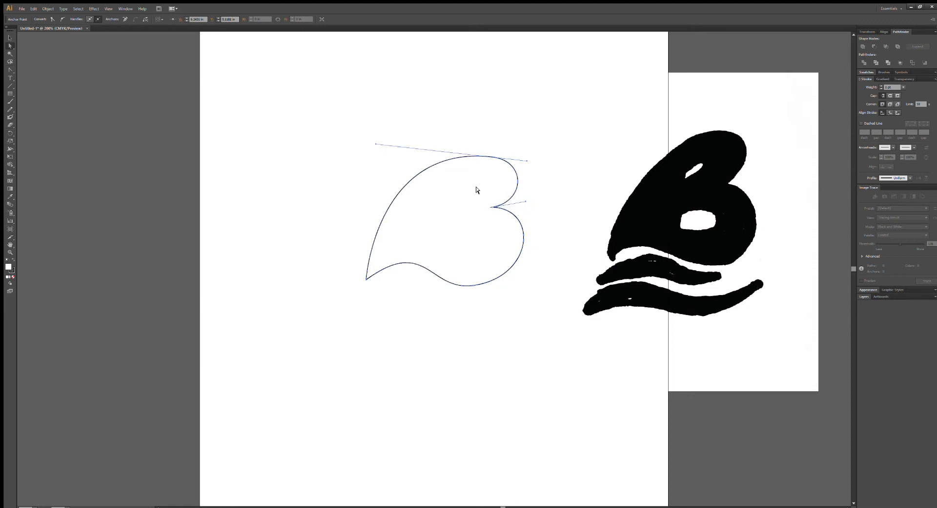
pyautogui.moveTo(372, 144); pyautogui.dragTo(387, 159)
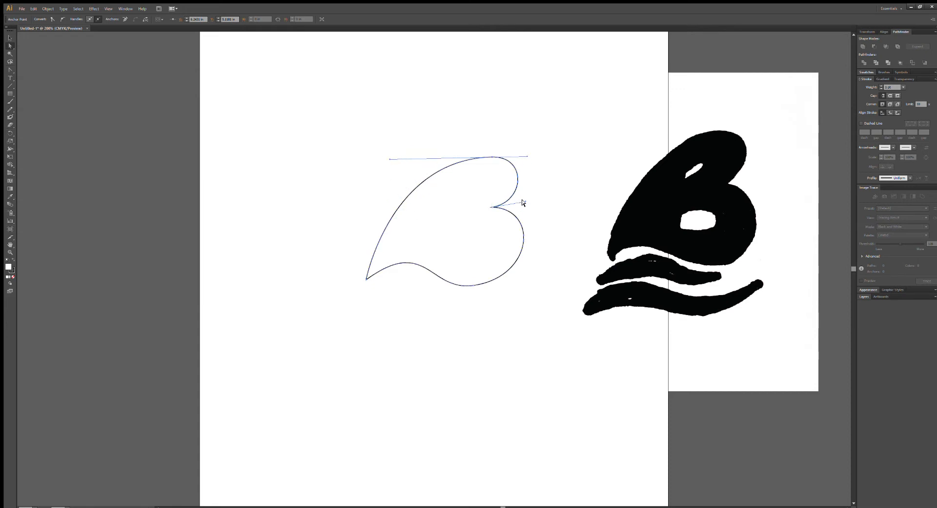
pyautogui.moveTo(523, 201); pyautogui.dragTo(532, 191)
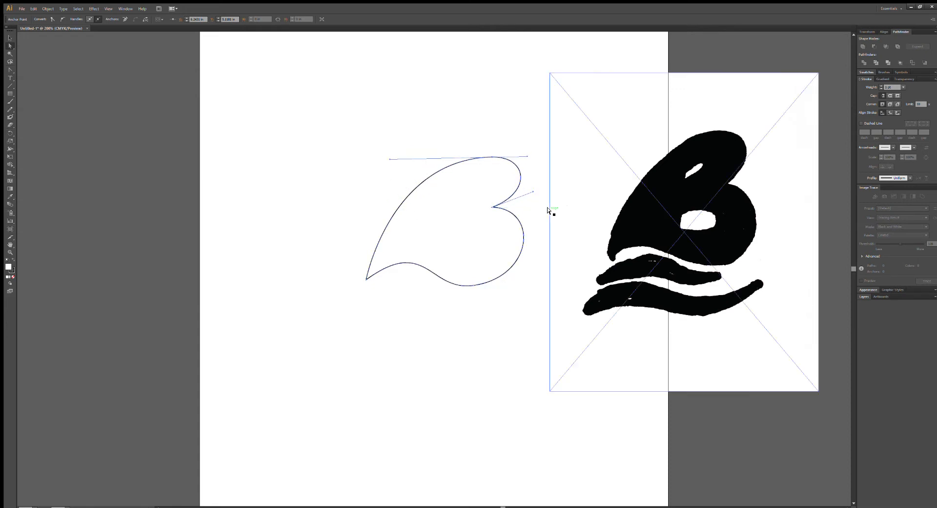
# Extend the bottom anchor's right handle to widen the B's lower lobe, and deselect the outline.
pyautogui.click(519, 251)
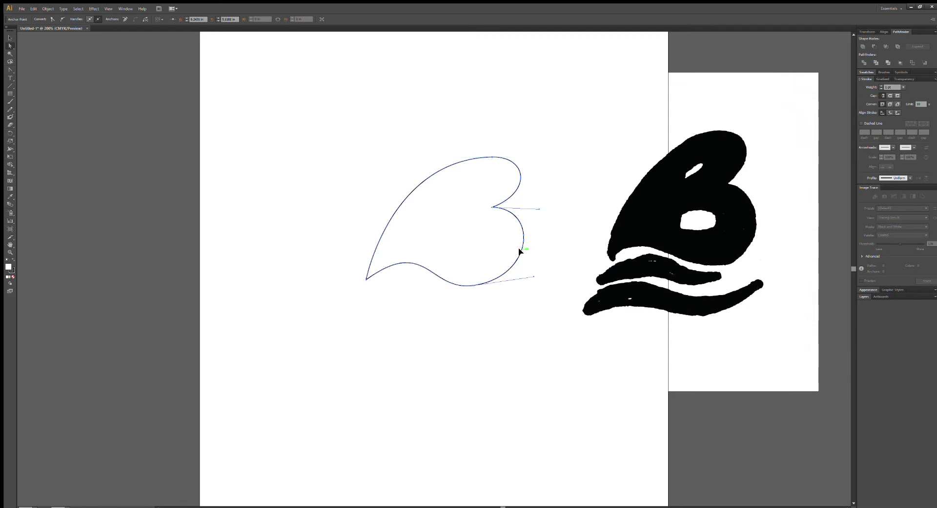
pyautogui.click(530, 274)
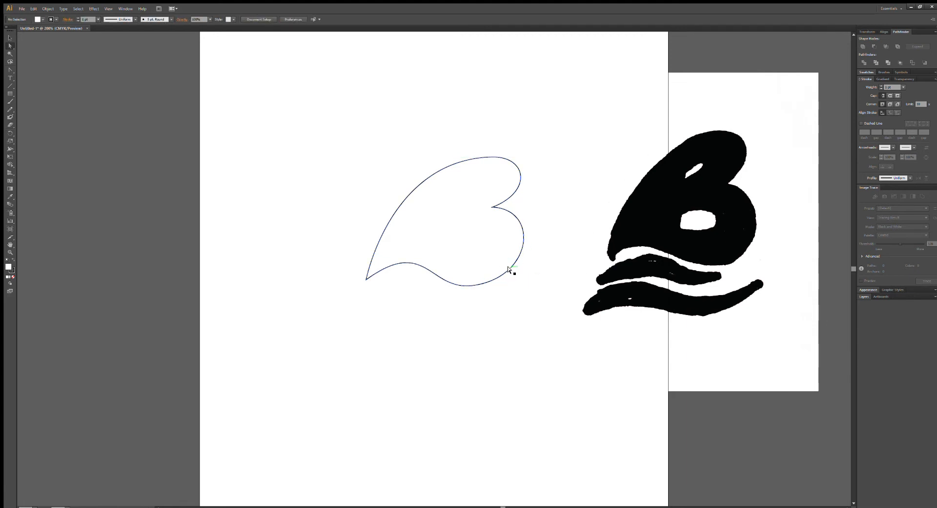
pyautogui.click(509, 268)
pyautogui.moveTo(530, 277); pyautogui.dragTo(544, 276)
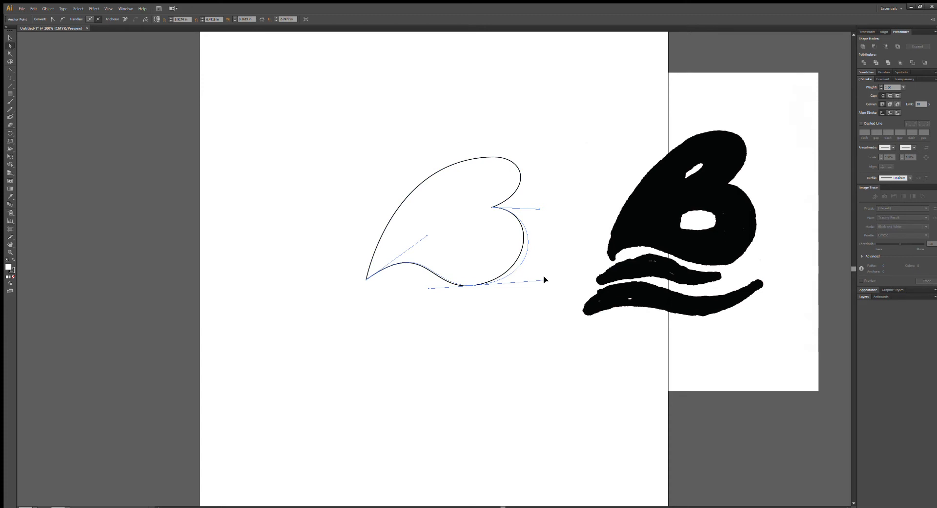
pyautogui.click(563, 309)
pyautogui.click(483, 337)
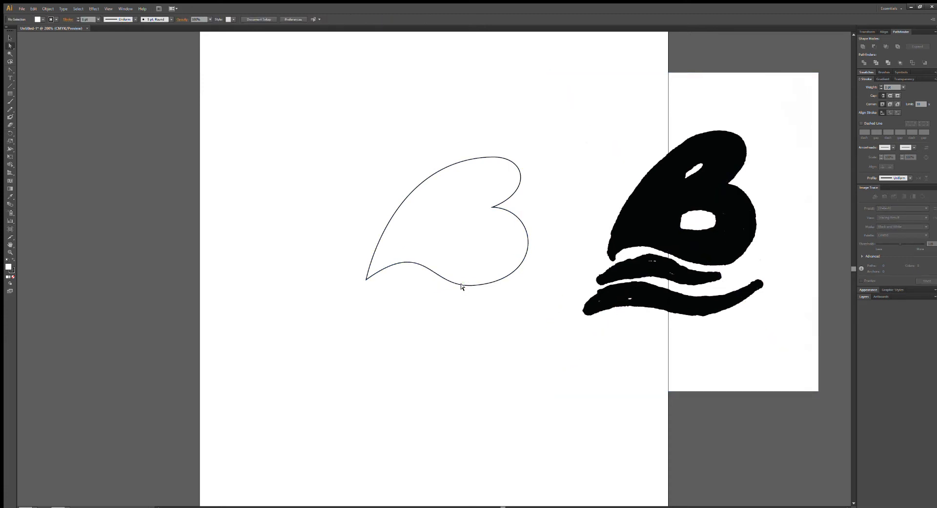
# Draw a closed two-anchor leaf shape with the Pen tool below the B's wavy bottom edge as the first wave.
pyautogui.click(10, 70)
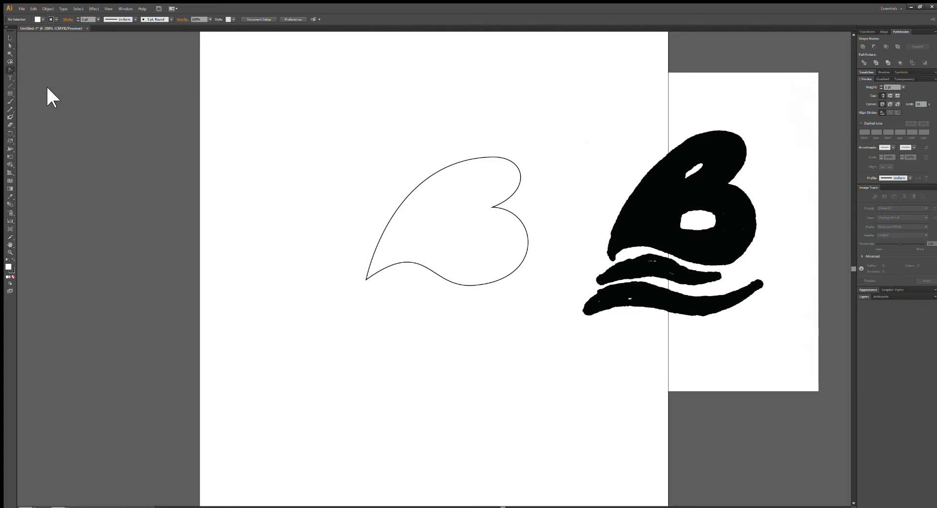
pyautogui.click(355, 302)
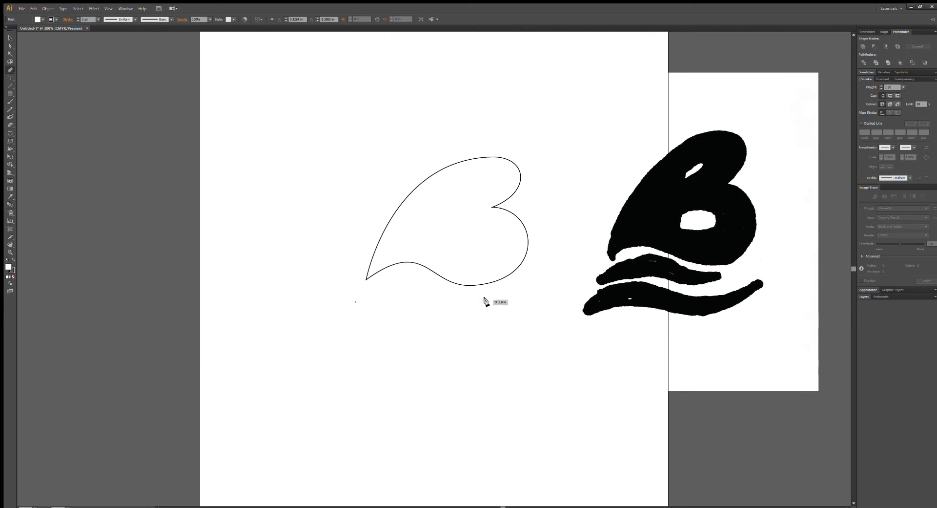
pyautogui.moveTo(487, 302); pyautogui.dragTo(592, 324)
pyautogui.hotkey('ctrl', 'z')
pyautogui.moveTo(409, 302); pyautogui.dragTo(486, 326)
pyautogui.hotkey('ctrl', 'z')
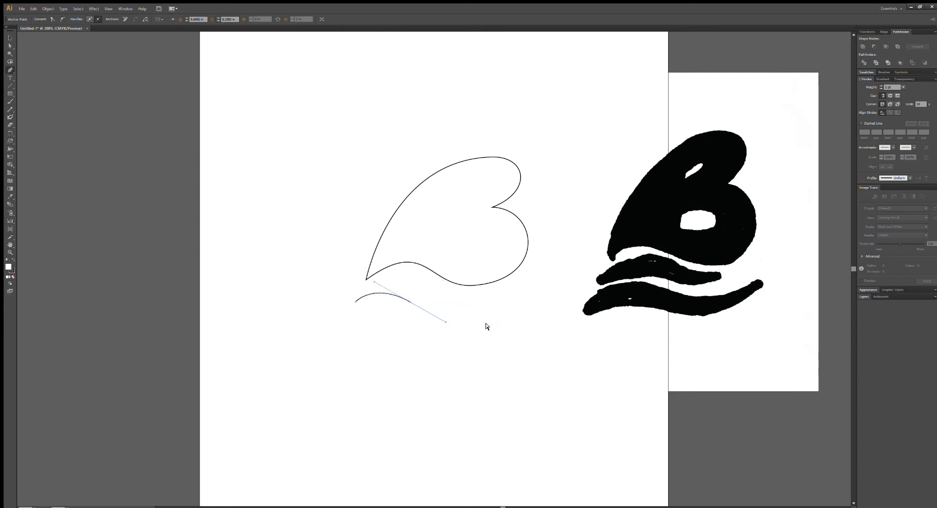
pyautogui.hotkey('ctrl', 'z')
pyautogui.moveTo(469, 303); pyautogui.dragTo(543, 341)
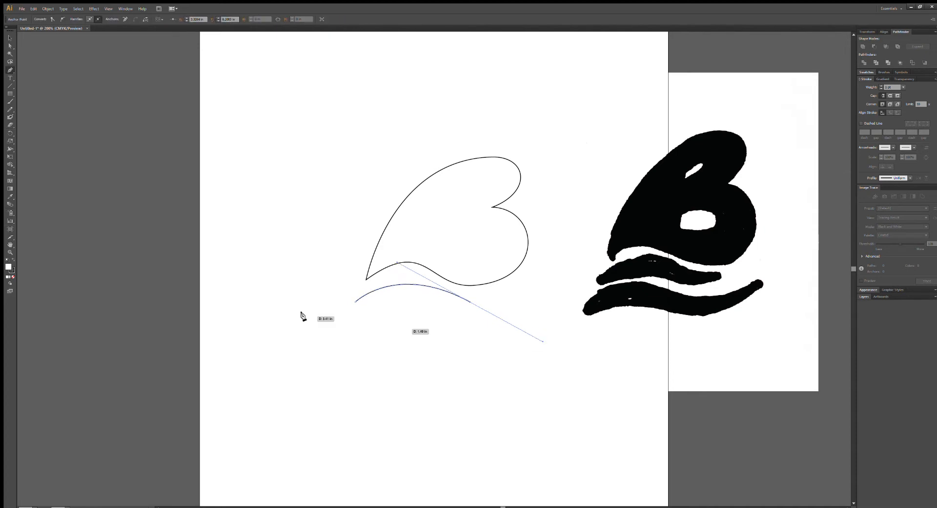
pyautogui.click(355, 302)
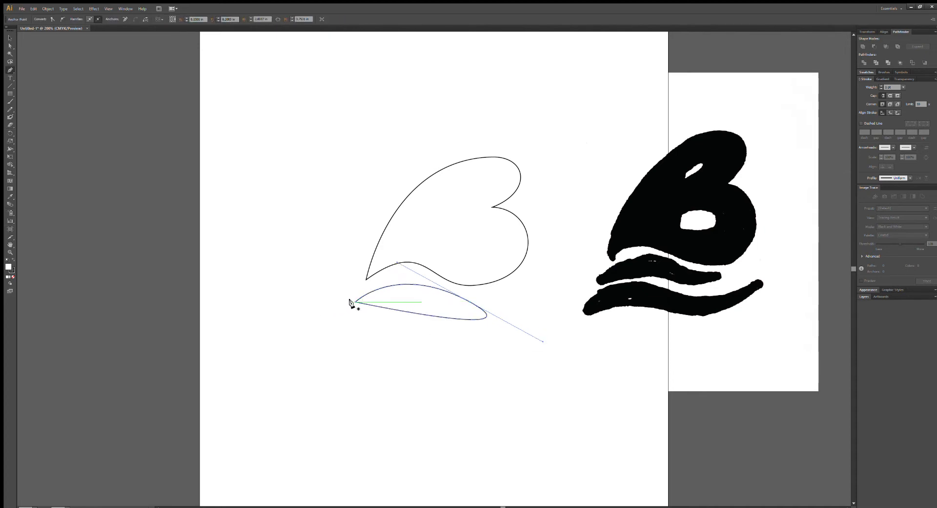
# Move the left tip anchor of the new leaf shape slightly down and to the right.
pyautogui.click(10, 46)
pyautogui.click(286, 212)
pyautogui.moveTo(356, 302)
pyautogui.mouseDown()
pyautogui.moveTo(360, 318)
pyautogui.moveTo(353, 306)
pyautogui.mouseUp()
pyautogui.click(315, 304)
pyautogui.click(332, 316)
pyautogui.click(328, 297)
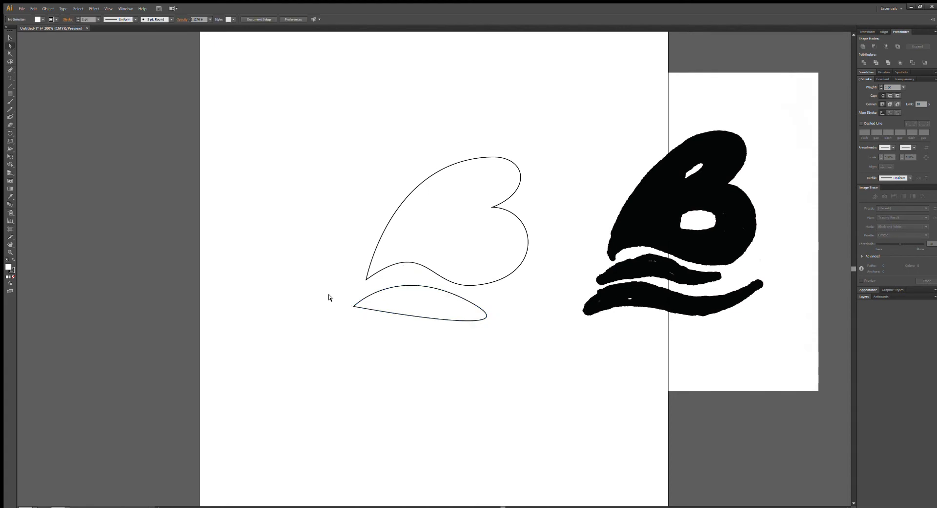
pyautogui.click(354, 306)
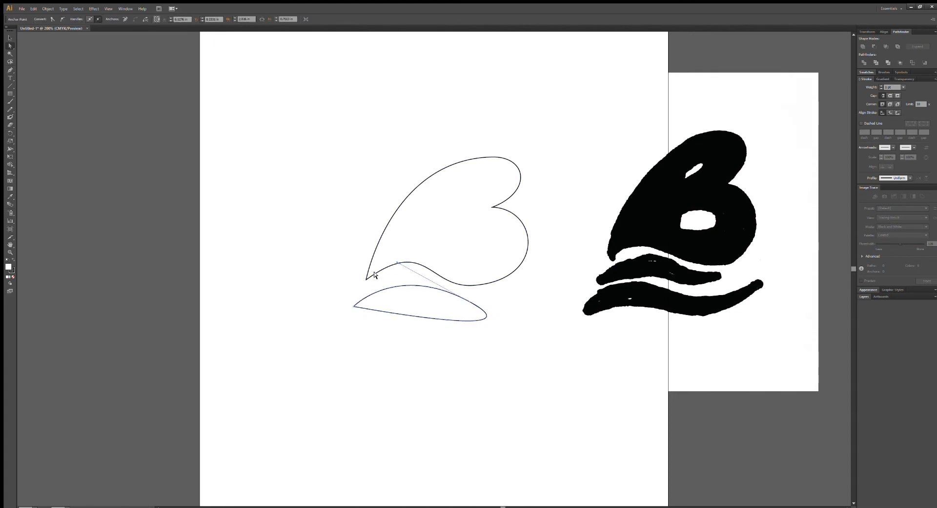
pyautogui.moveTo(352, 305); pyautogui.dragTo(350, 308)
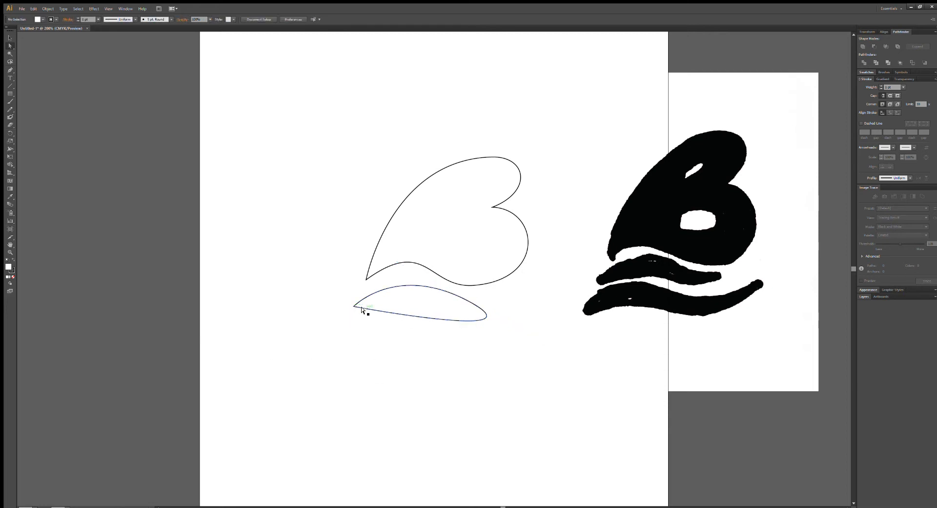
pyautogui.moveTo(354, 306)
pyautogui.mouseDown()
pyautogui.moveTo(354, 333)
pyautogui.moveTo(356, 311)
pyautogui.mouseUp()
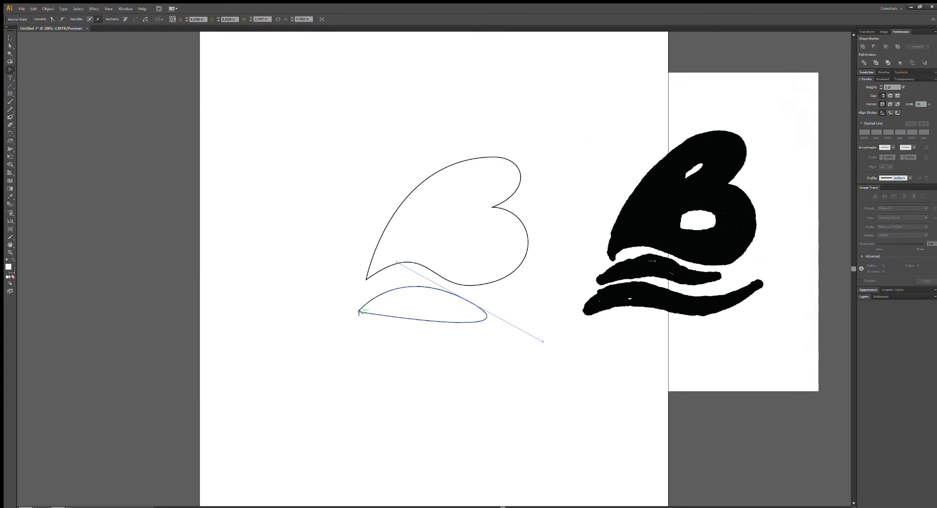
# Pull independent handles out of the left tip and bend the right tip's lower handle inward to form a thin wave.
pyautogui.moveTo(357, 312); pyautogui.dragTo(444, 305)
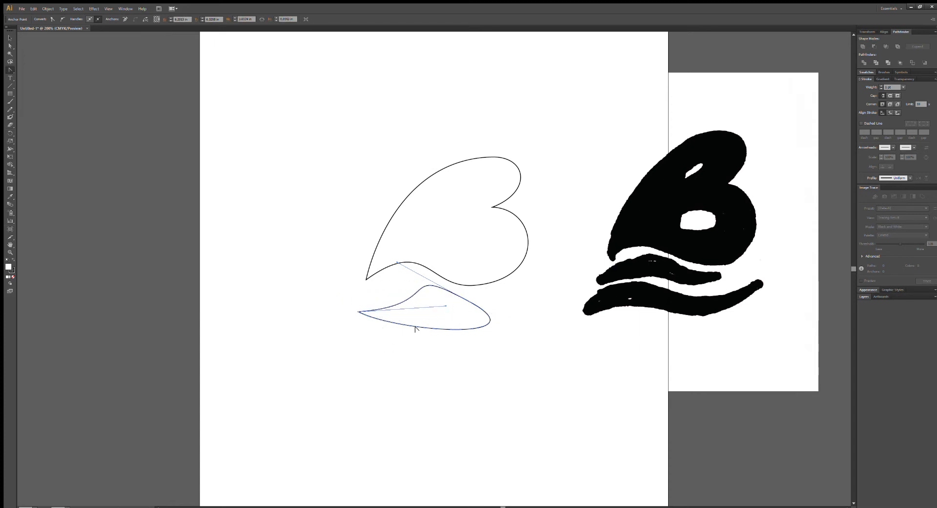
pyautogui.click(356, 312)
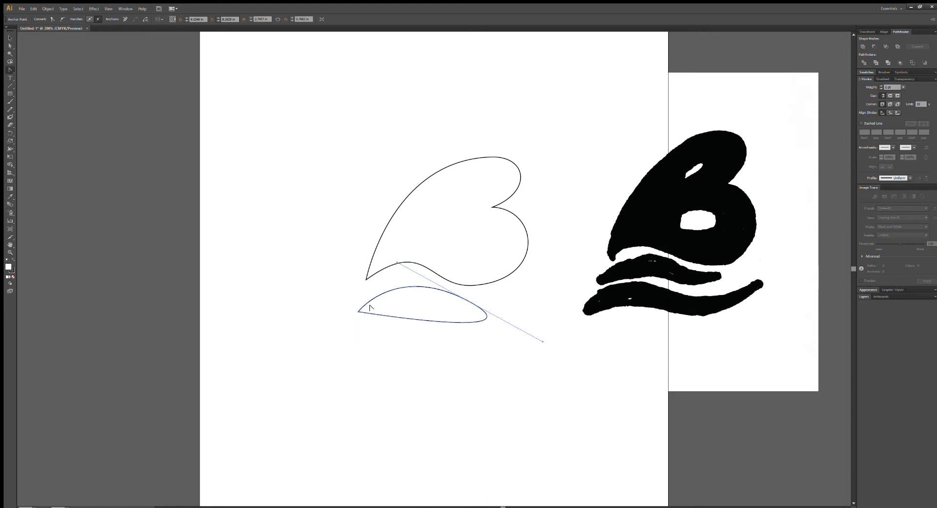
pyautogui.moveTo(369, 310); pyautogui.dragTo(370, 321)
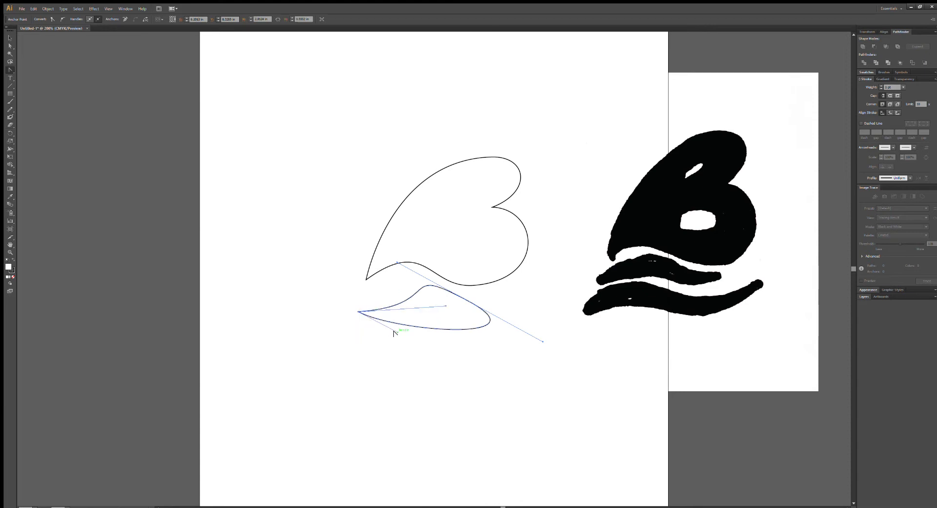
pyautogui.moveTo(395, 332); pyautogui.dragTo(365, 340)
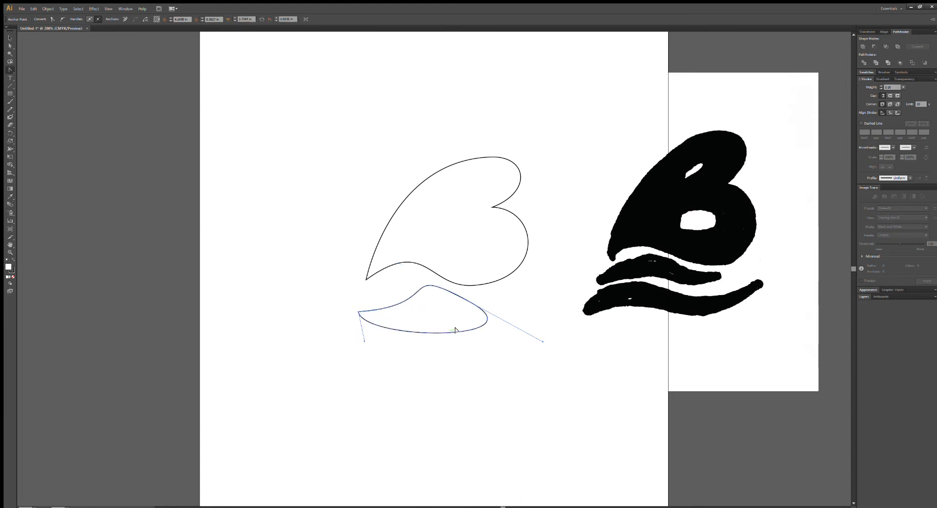
pyautogui.moveTo(542, 341); pyautogui.dragTo(418, 282)
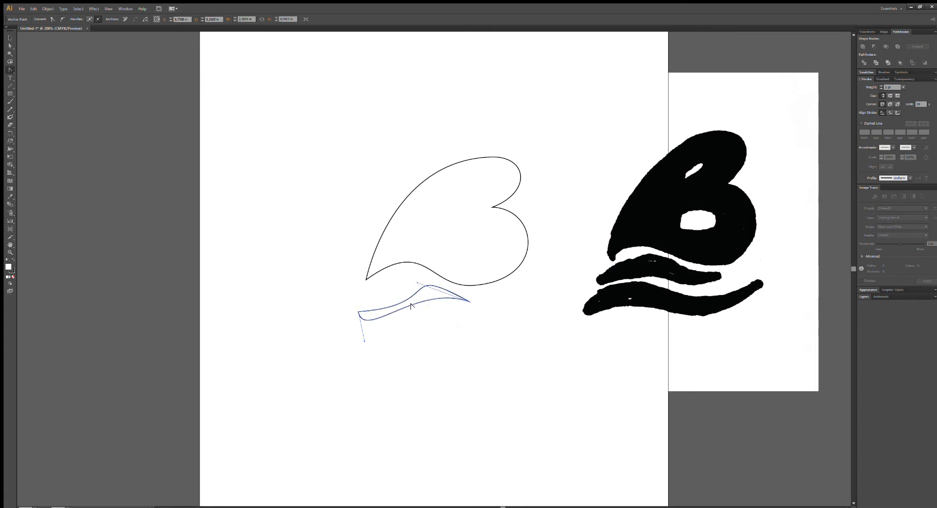
pyautogui.click(9, 38)
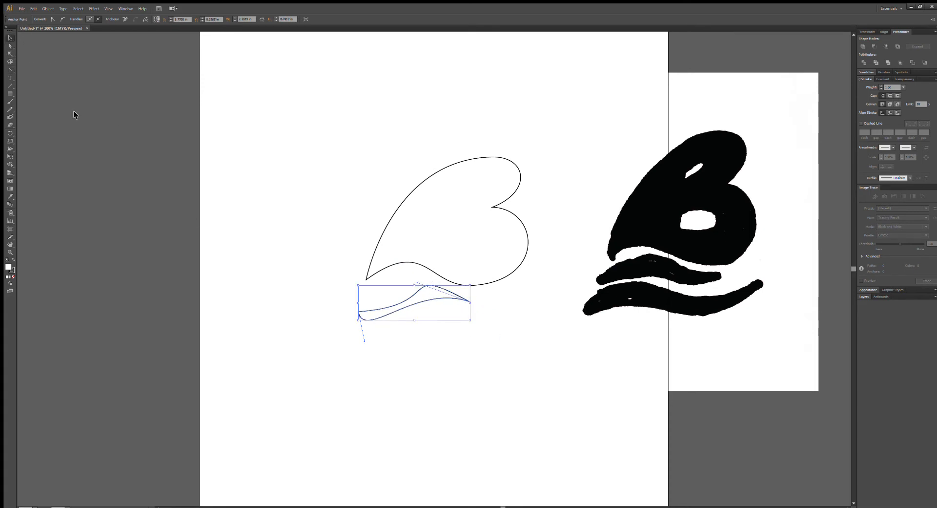
pyautogui.click(284, 286)
pyautogui.moveTo(390, 314); pyautogui.dragTo(412, 281)
pyautogui.hotkey('ctrl', 'z')
pyautogui.click(291, 314)
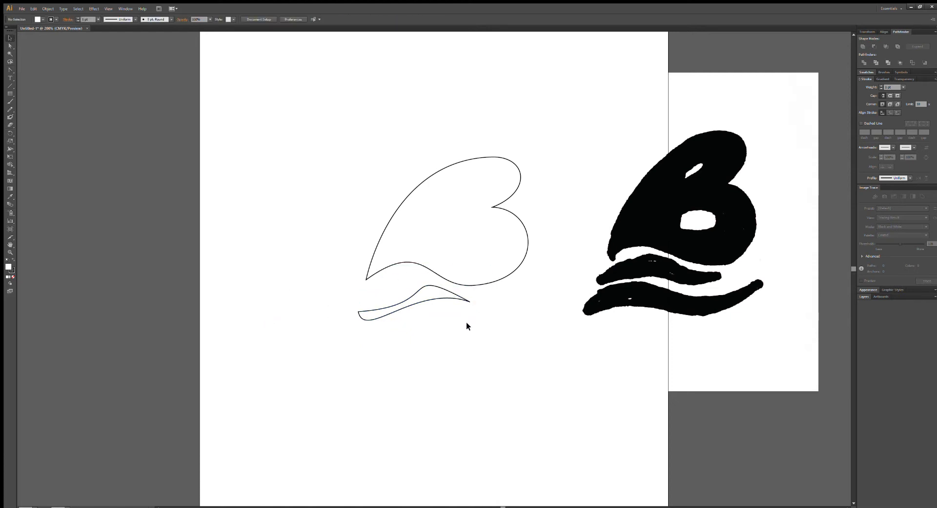
# Duplicate the wave, place the copy below the original, and delete the copy again.
pyautogui.click(416, 289)
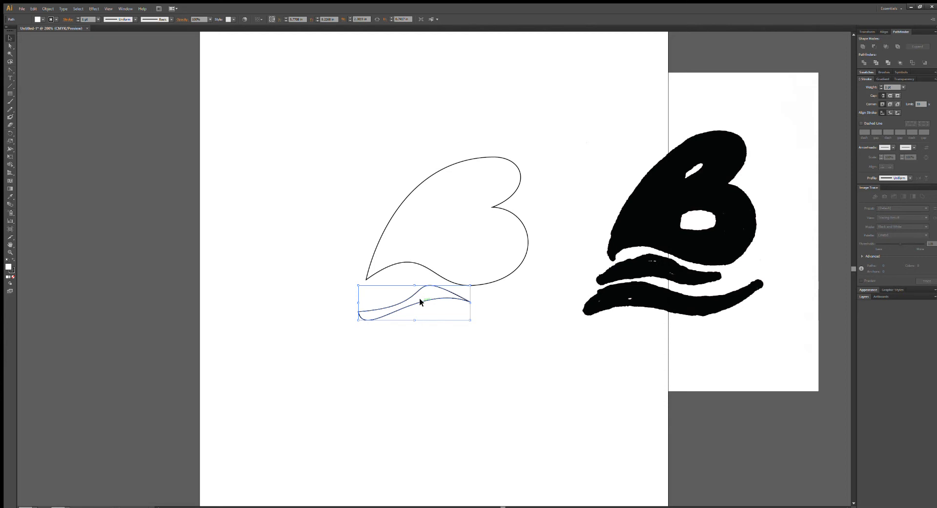
pyautogui.hotkey('ctrl', 'shift', 'a')
pyautogui.moveTo(388, 288); pyautogui.dragTo(420, 332)
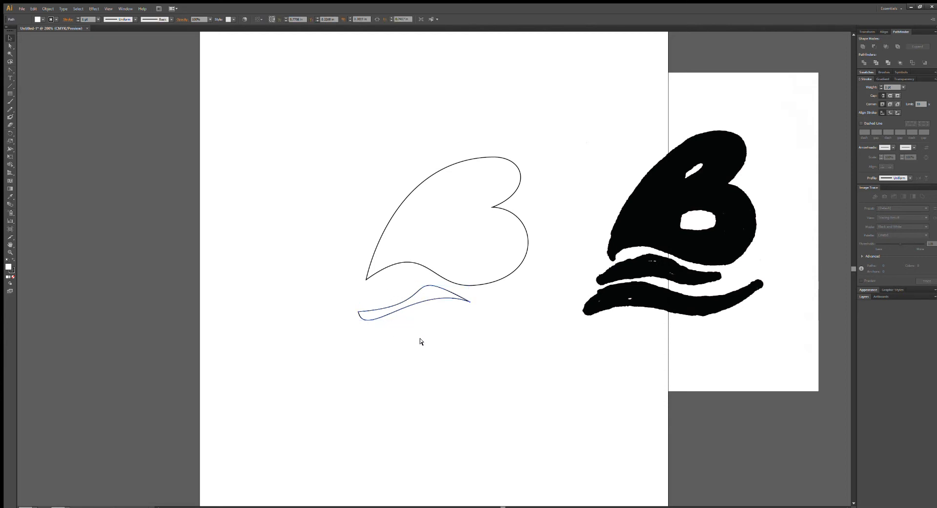
pyautogui.hotkey('ctrl', 'v')
pyautogui.moveTo(432, 270); pyautogui.dragTo(408, 333)
pyautogui.click(458, 372)
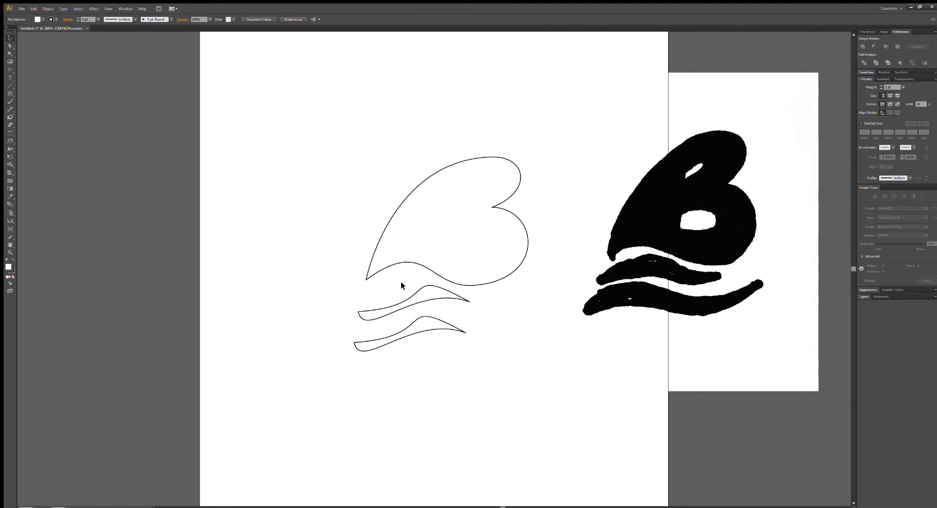
pyautogui.click(410, 315)
pyautogui.press('Delete')
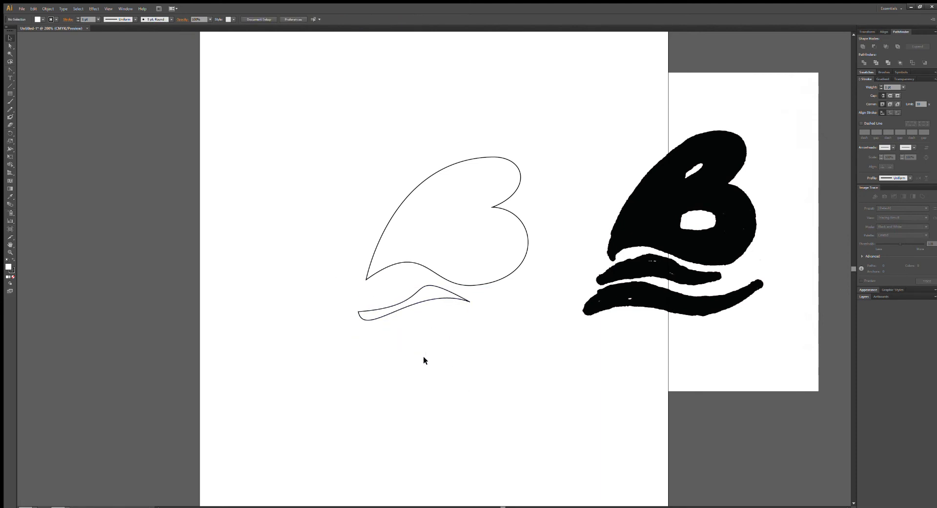
# Move the wave's left tip up and to the left and adjust the upper curve's handles for a smoother crest.
pyautogui.click(10, 46)
pyautogui.click(358, 311)
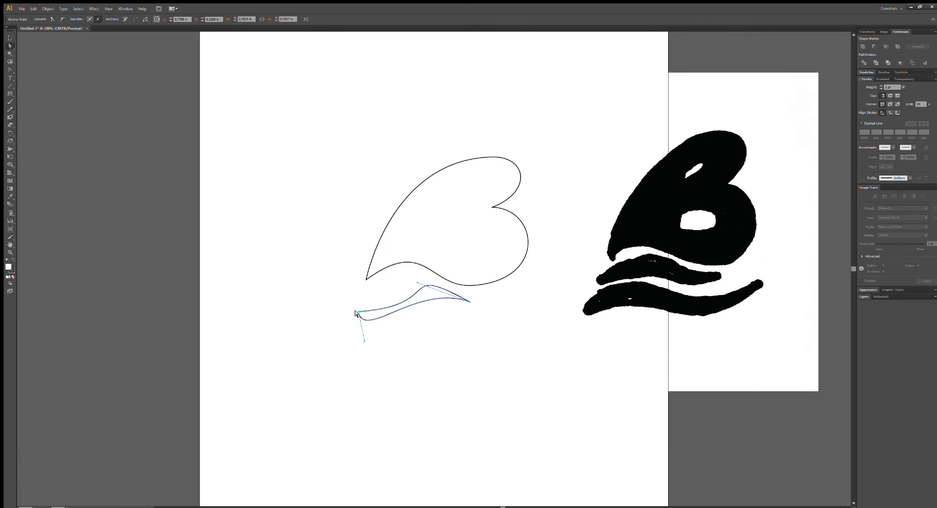
pyautogui.moveTo(359, 317); pyautogui.dragTo(357, 357)
pyautogui.hotkey('ctrl', 'z')
pyautogui.moveTo(358, 310); pyautogui.dragTo(344, 295)
pyautogui.moveTo(430, 288); pyautogui.dragTo(393, 298)
pyautogui.moveTo(391, 257); pyautogui.dragTo(392, 255)
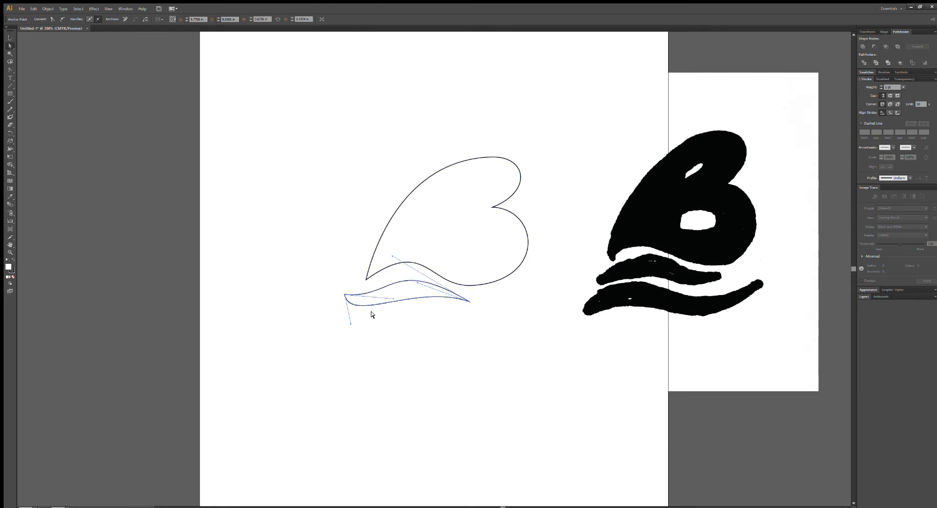
# Fine-tune the wave's handles and shift the whole wave slightly to the left under the B.
pyautogui.moveTo(349, 323); pyautogui.dragTo(351, 323)
pyautogui.moveTo(394, 299); pyautogui.dragTo(402, 299)
pyautogui.hotkey('ctrl', 'z')
pyautogui.moveTo(413, 282)
pyautogui.mouseDown()
pyautogui.moveTo(402, 271)
pyautogui.moveTo(412, 272)
pyautogui.mouseUp()
pyautogui.hotkey('ctrl', 'z')
pyautogui.moveTo(414, 281); pyautogui.dragTo(411, 291)
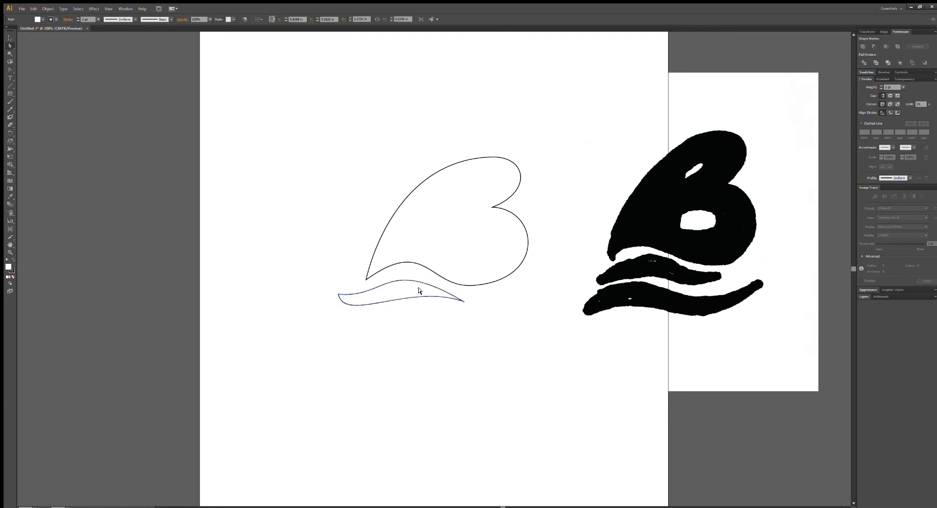
# Try to reshape the wave from its upper curve and undo the change.
pyautogui.click(465, 301)
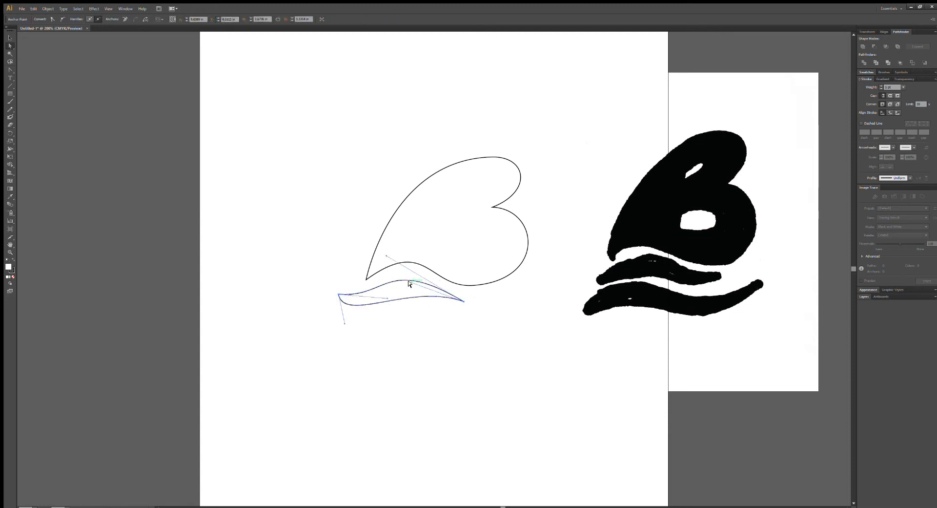
pyautogui.moveTo(405, 281); pyautogui.dragTo(402, 277)
pyautogui.click(480, 365)
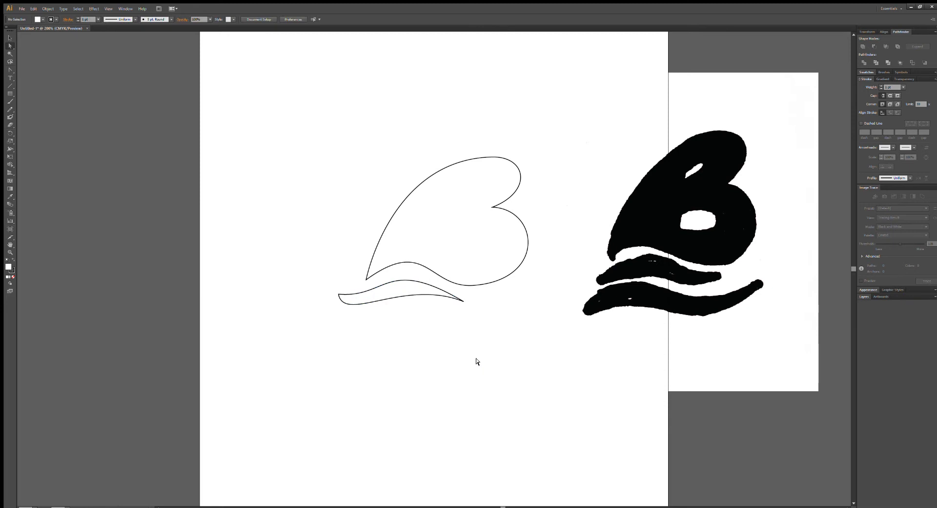
pyautogui.hotkey('ctrl', 'z')
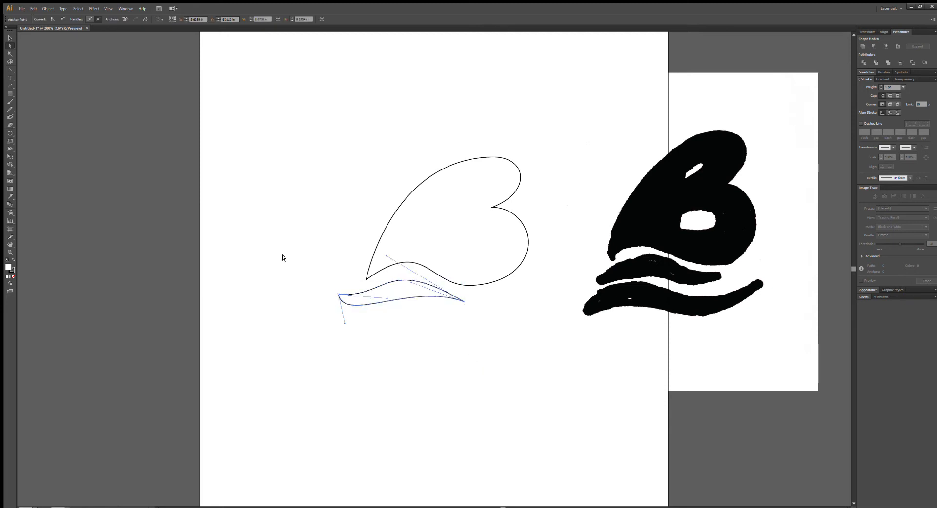
# Duplicate the wave and place the copy below the first one, offset to the right.
pyautogui.hotkey('ctrl', 'c')
pyautogui.hotkey('ctrl', 'v')
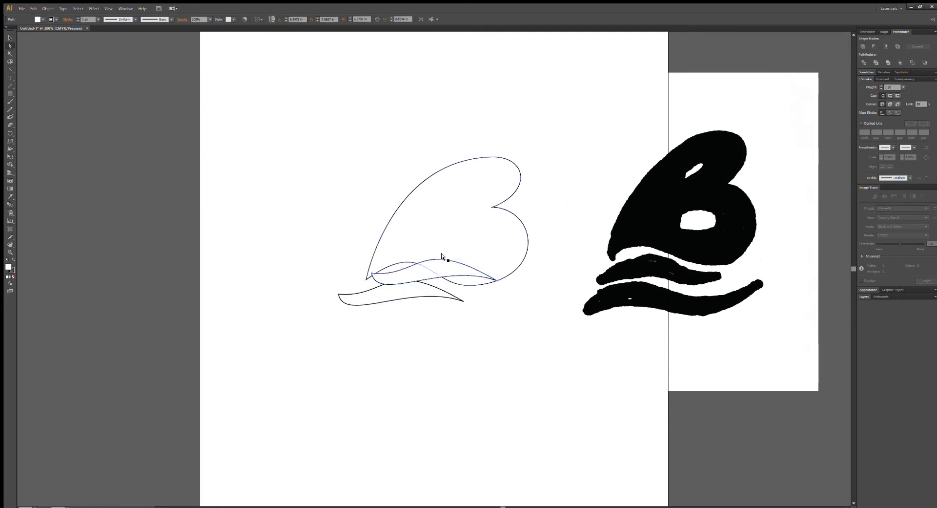
pyautogui.moveTo(447, 263); pyautogui.dragTo(443, 314)
pyautogui.moveTo(364, 318); pyautogui.dragTo(318, 316)
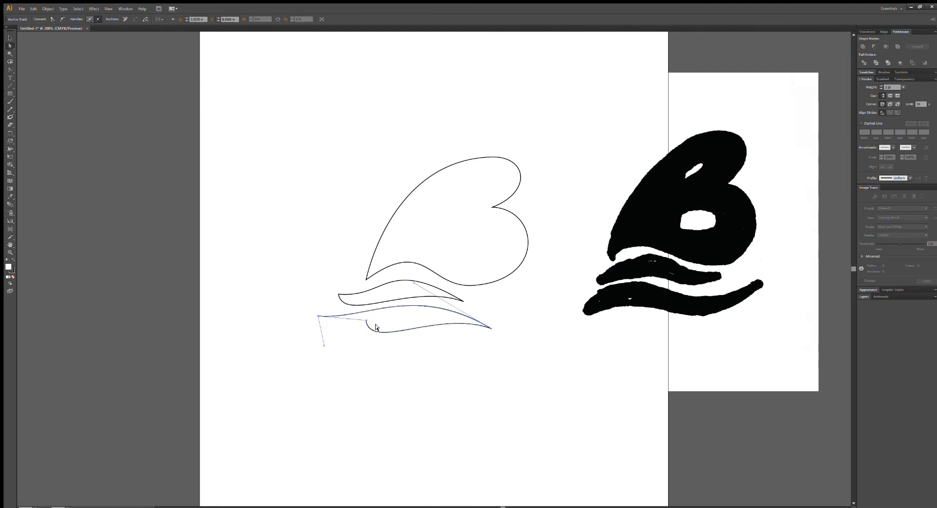
pyautogui.hotkey('ctrl', 'z')
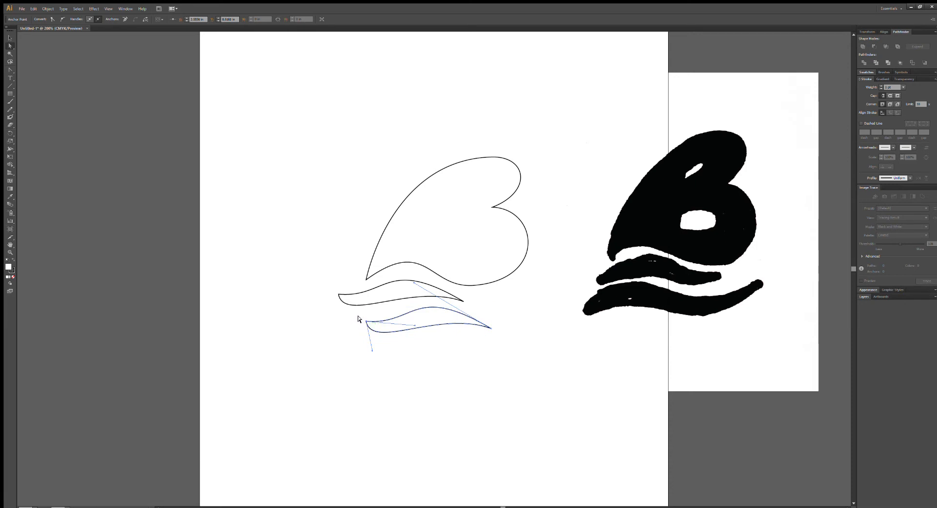
# Extend the lower wave's left tip outward to the left and angle its two handles downward to reshape the tail.
pyautogui.moveTo(366, 324); pyautogui.dragTo(368, 325)
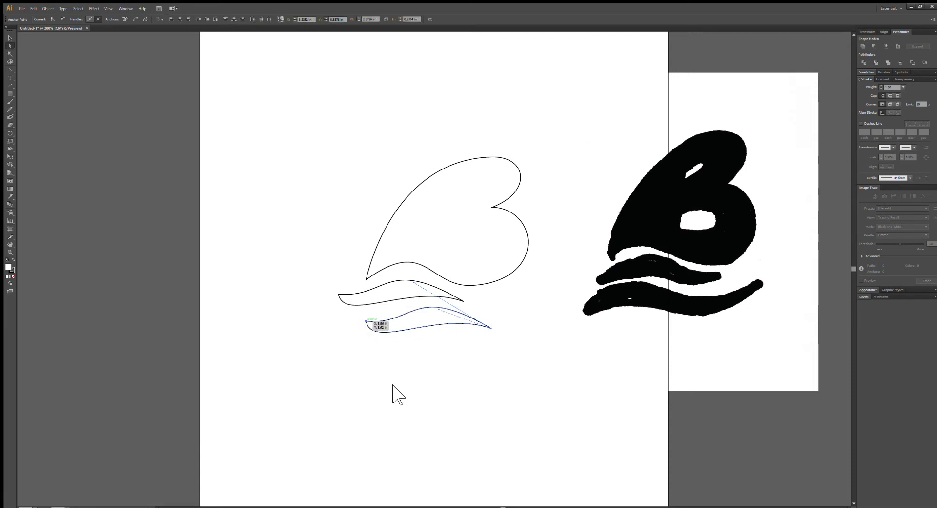
pyautogui.hotkey('ctrl', 'z')
pyautogui.moveTo(366, 321); pyautogui.dragTo(327, 313)
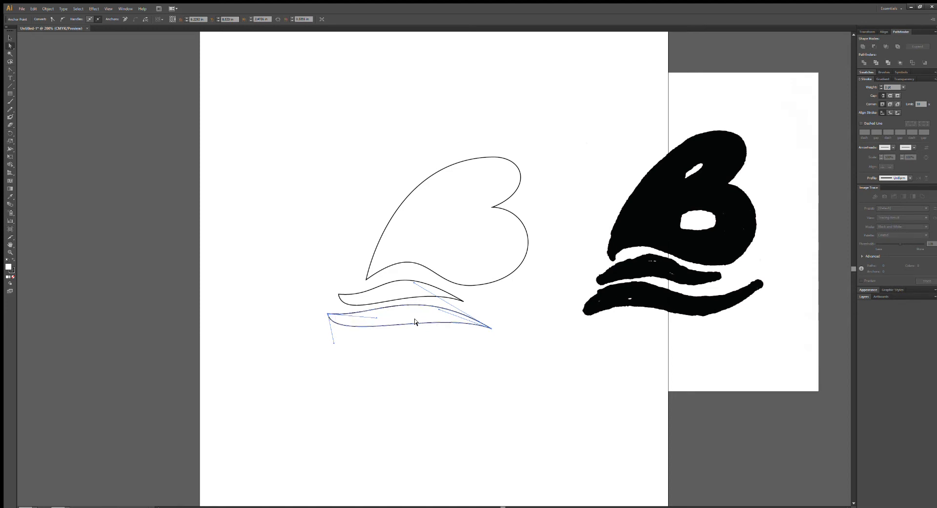
pyautogui.moveTo(331, 341); pyautogui.dragTo(346, 358)
pyautogui.moveTo(375, 318); pyautogui.dragTo(380, 332)
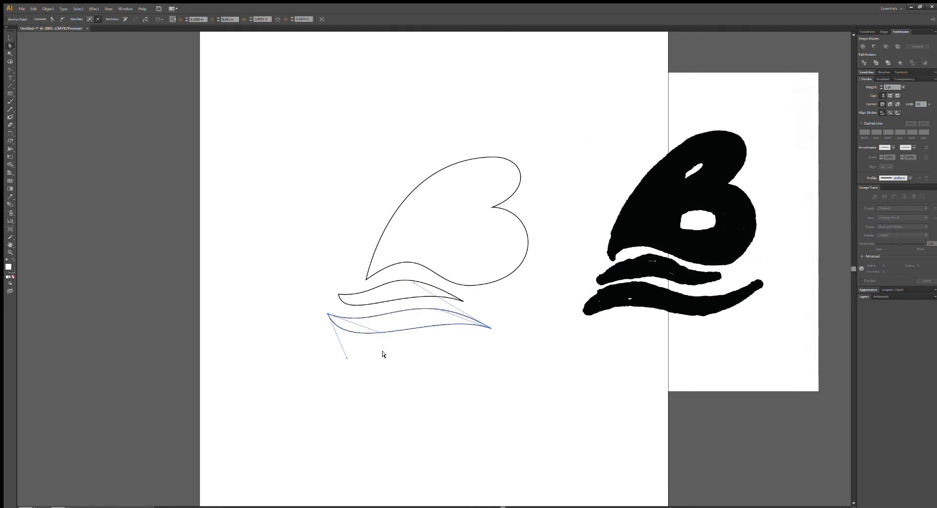
# Lower the lower wave's right tip slightly and adjust the handles at both ends to raise and smooth the crest.
pyautogui.moveTo(491, 328); pyautogui.dragTo(492, 331)
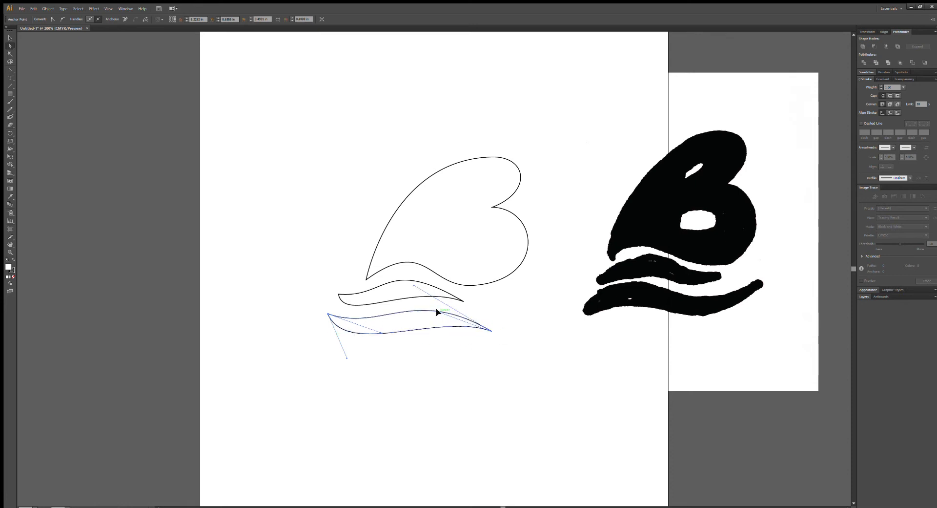
pyautogui.moveTo(437, 311)
pyautogui.mouseDown()
pyautogui.moveTo(439, 303)
pyautogui.moveTo(437, 328)
pyautogui.moveTo(444, 303)
pyautogui.moveTo(434, 306)
pyautogui.mouseUp()
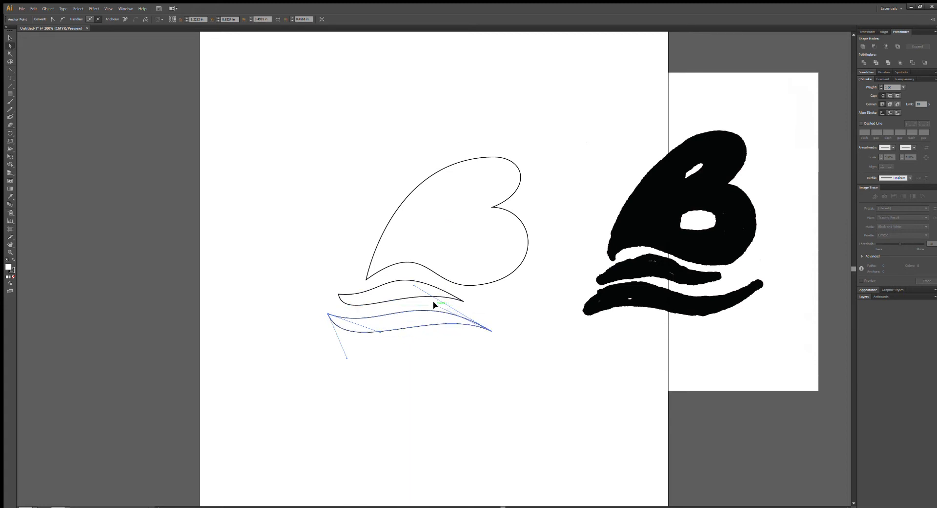
pyautogui.moveTo(411, 286); pyautogui.dragTo(429, 282)
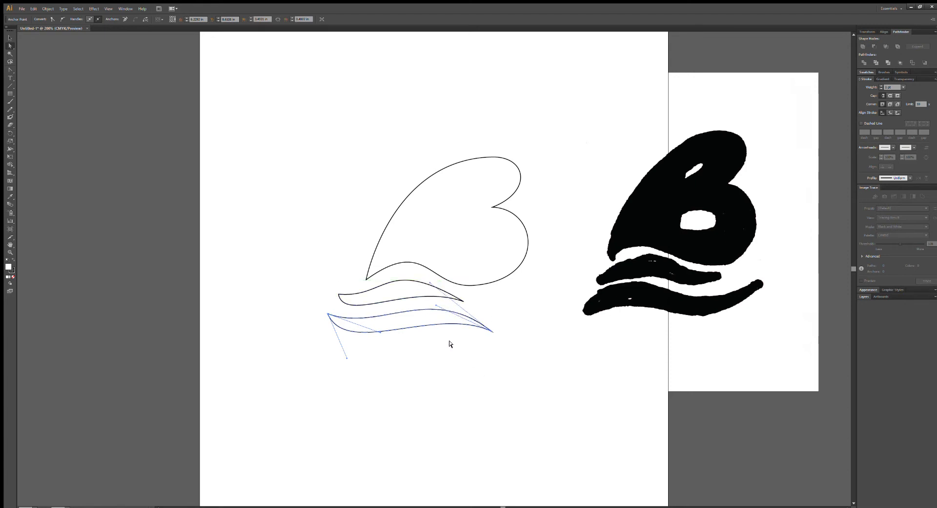
pyautogui.moveTo(378, 332); pyautogui.dragTo(383, 335)
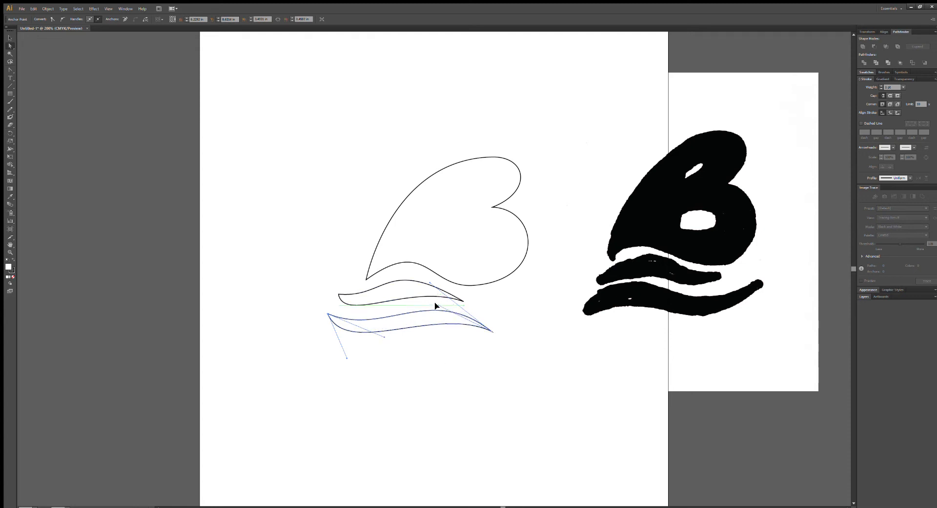
pyautogui.moveTo(427, 280); pyautogui.dragTo(424, 273)
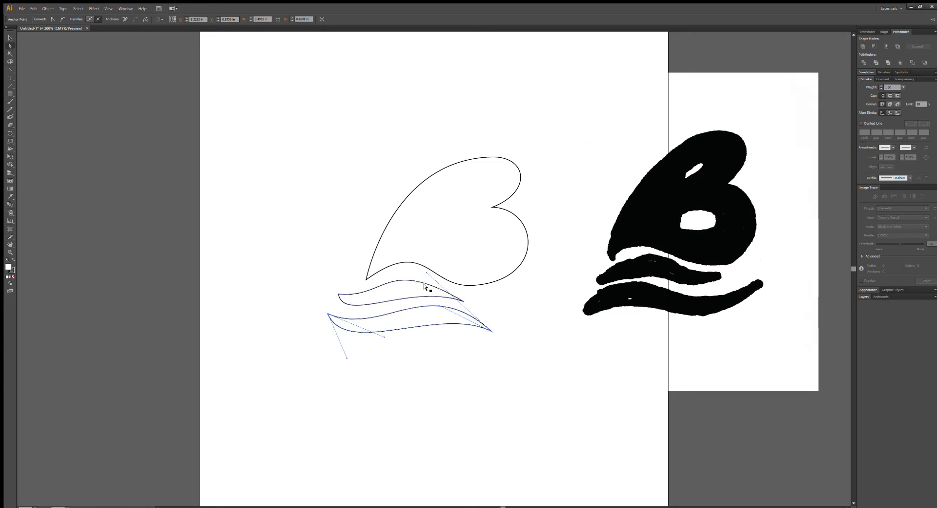
pyautogui.click(441, 378)
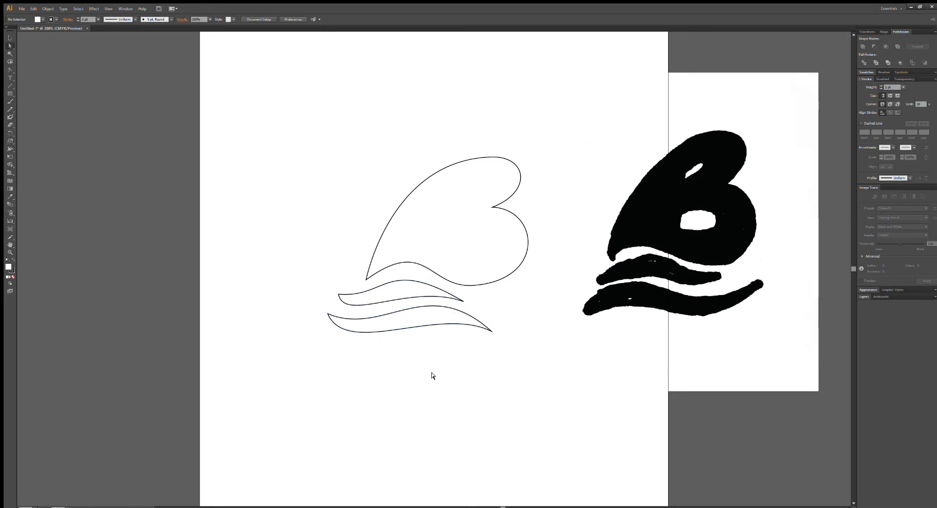
# Shift the lower wave slightly left, extend its right tip back to the right, and lengthen the left tip's upper-curve handle.
pyautogui.moveTo(425, 328); pyautogui.dragTo(416, 329)
pyautogui.click(422, 344)
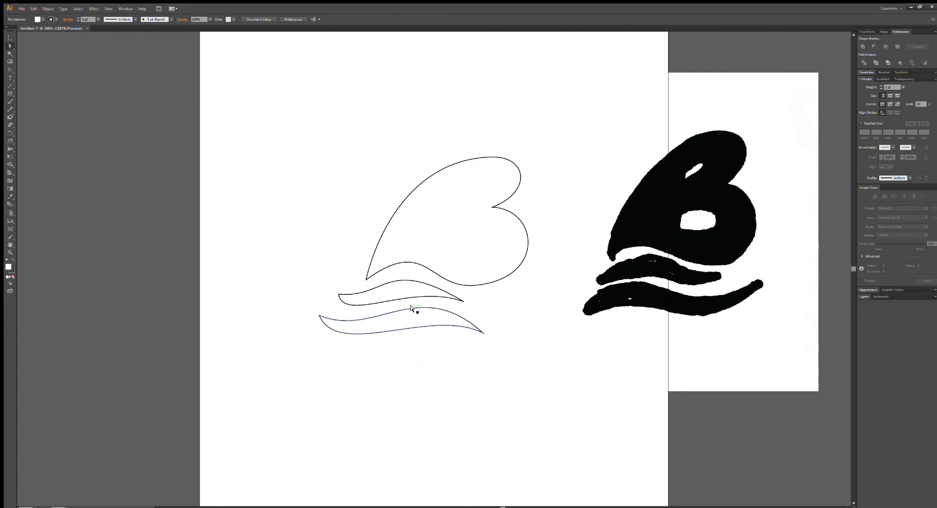
pyautogui.click(488, 333)
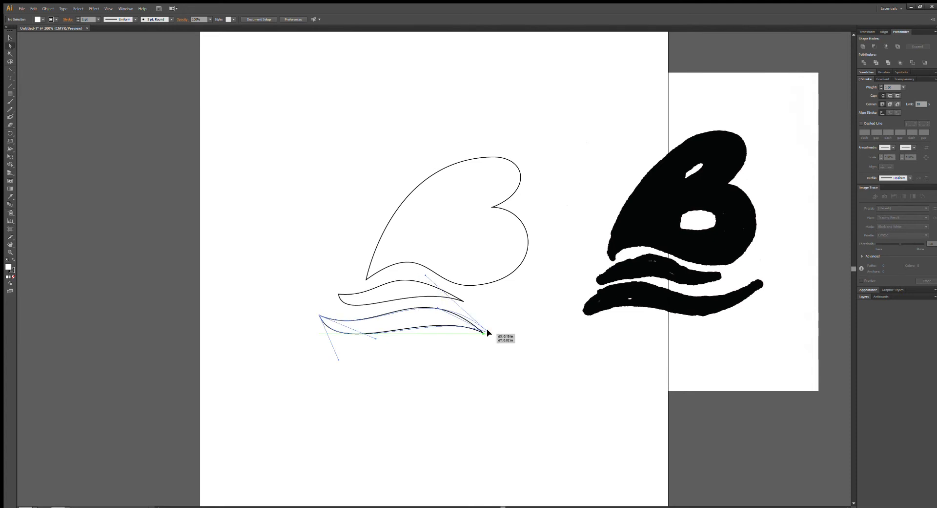
pyautogui.moveTo(376, 338); pyautogui.dragTo(405, 334)
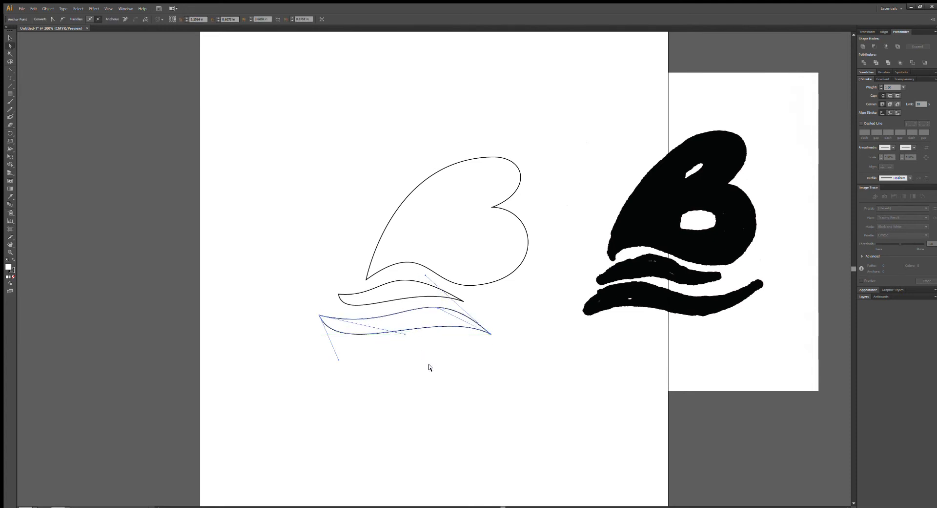
pyautogui.click(429, 367)
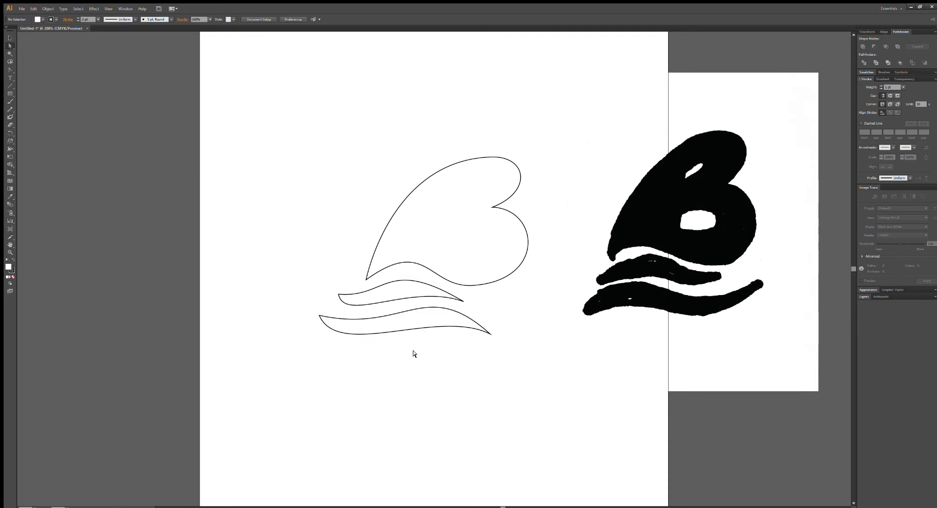
# Adjust the upper wave's bottom curve by nudging the handles at its right and left tips.
pyautogui.click(409, 283)
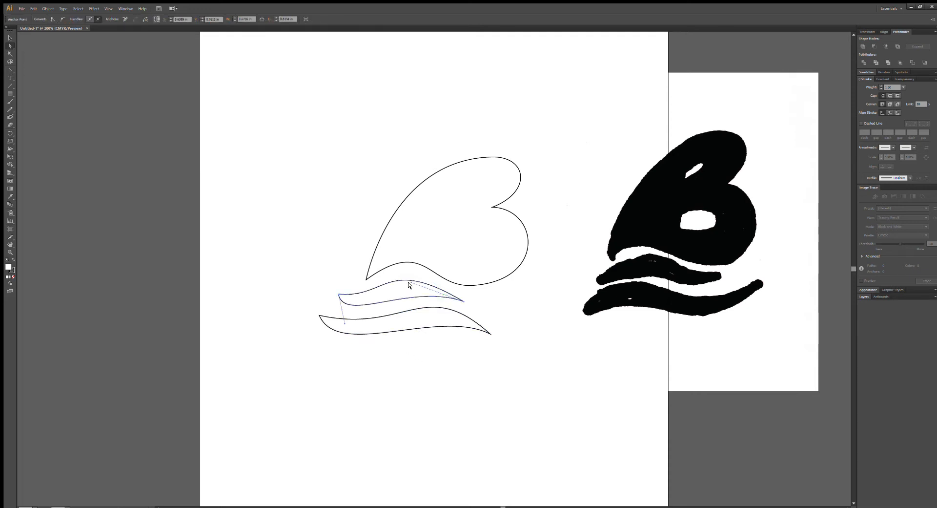
pyautogui.moveTo(410, 282); pyautogui.dragTo(404, 279)
pyautogui.moveTo(344, 323); pyautogui.dragTo(353, 324)
pyautogui.click(435, 381)
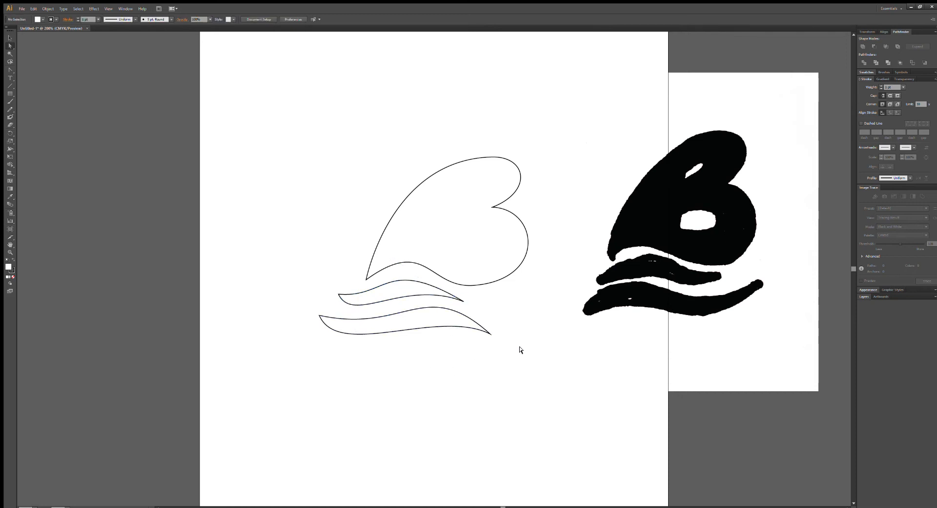
# Reshape the lower wave's bottom curve with a steeper left-tip handle and a raised right-tip handle.
pyautogui.click(318, 315)
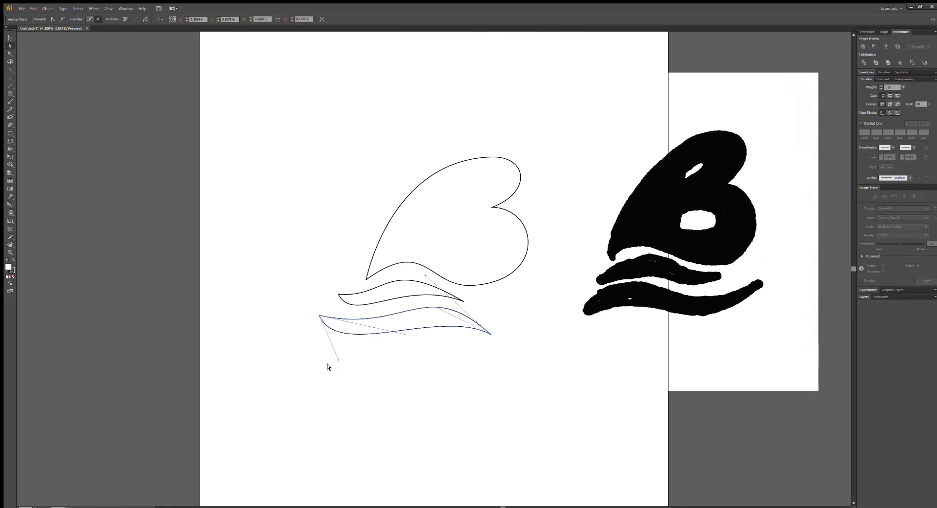
pyautogui.moveTo(338, 361); pyautogui.dragTo(330, 369)
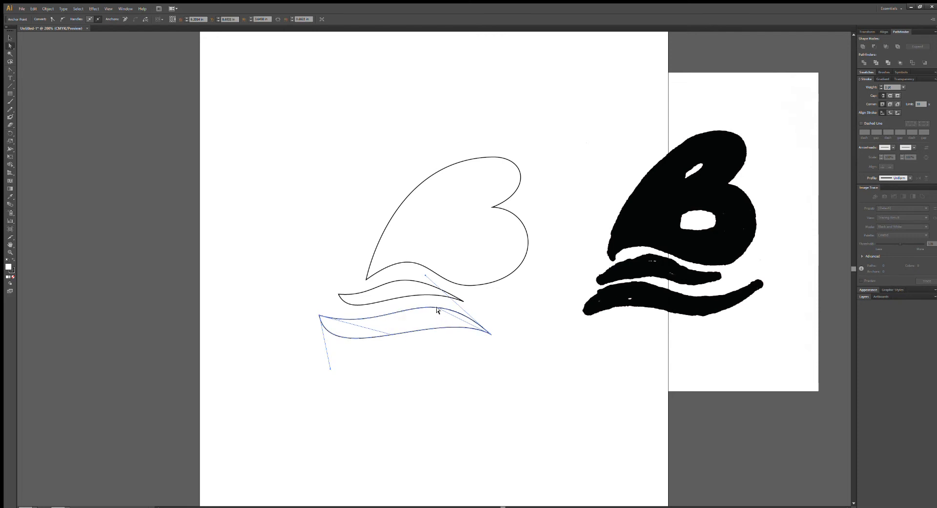
pyautogui.moveTo(436, 309)
pyautogui.mouseDown()
pyautogui.moveTo(416, 301)
pyautogui.moveTo(443, 291)
pyautogui.moveTo(429, 299)
pyautogui.mouseUp()
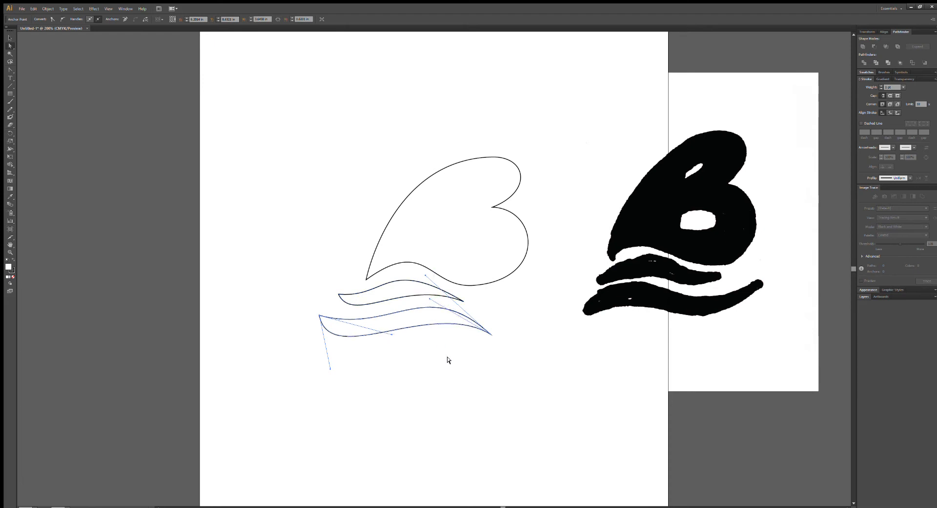
pyautogui.click(451, 371)
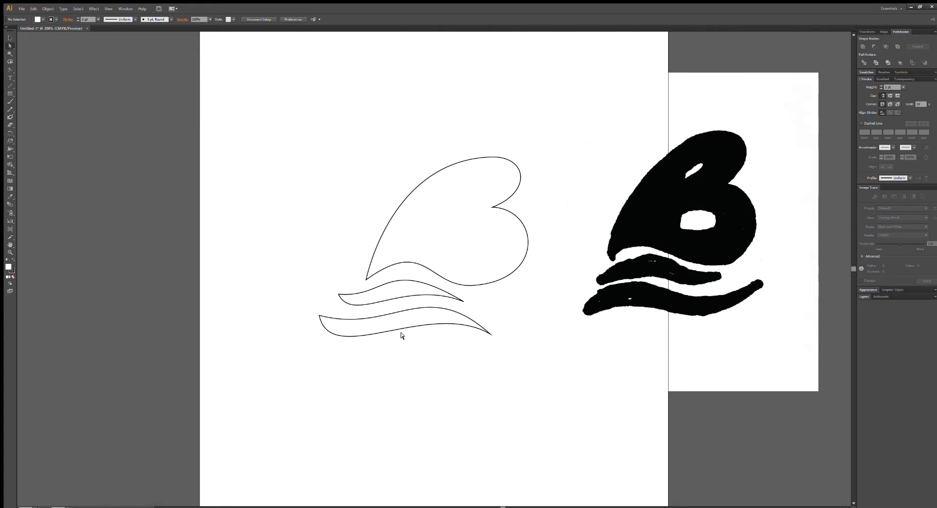
# Deepen the dip in the lower wave's top curve near the left tip and lift its right-tip handle.
pyautogui.click(379, 316)
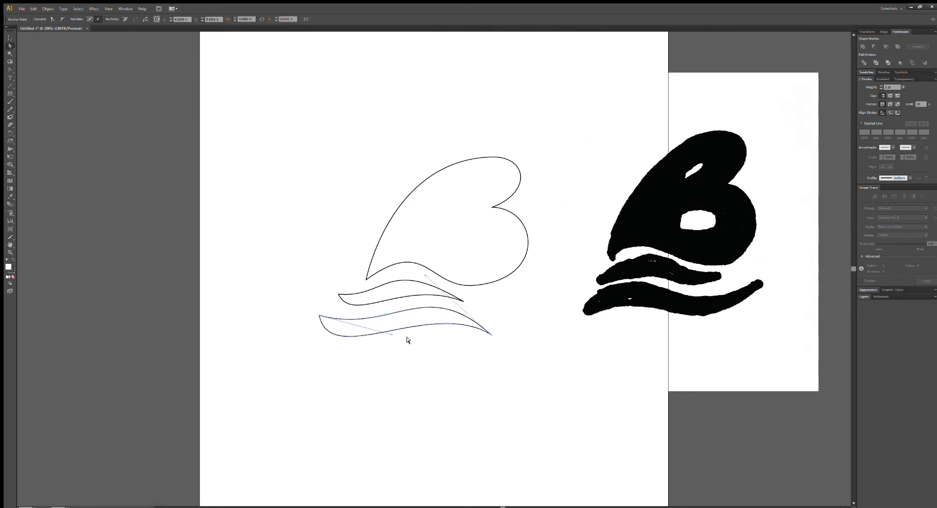
pyautogui.moveTo(390, 335); pyautogui.dragTo(366, 346)
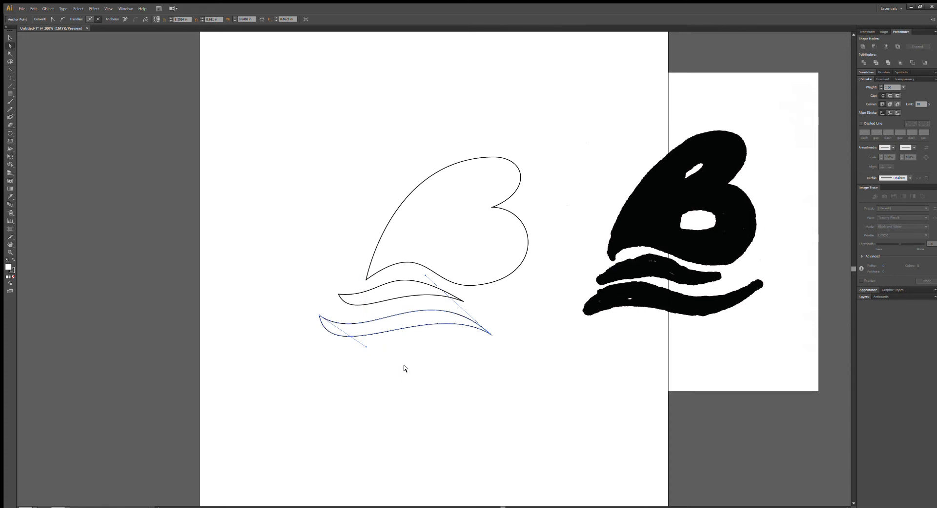
pyautogui.moveTo(422, 273); pyautogui.dragTo(419, 268)
pyautogui.click(462, 395)
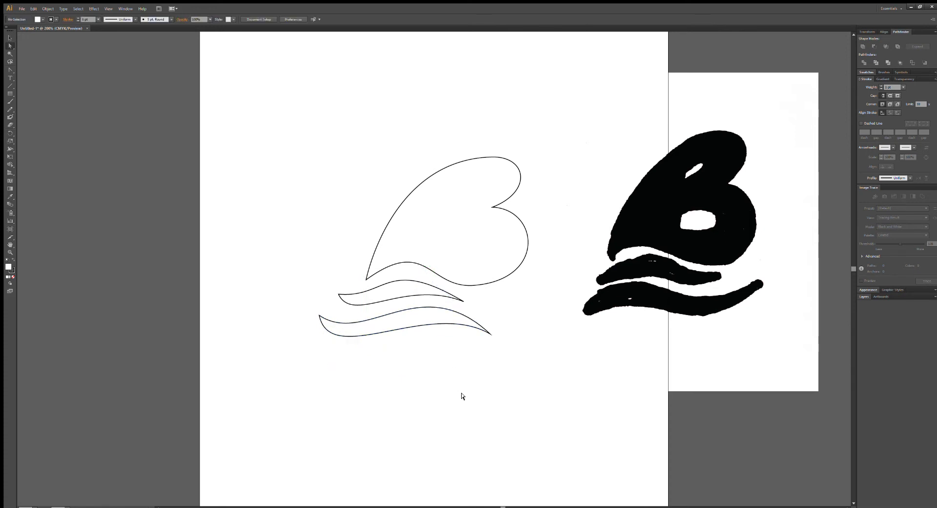
# Raise the upper wave's crest and refine its bottom curve with the handles at both tips.
pyautogui.click(423, 296)
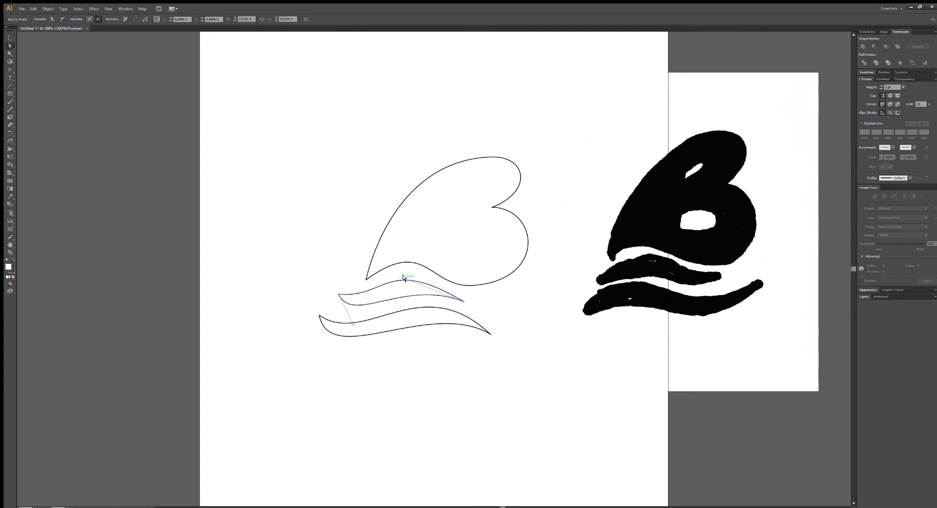
pyautogui.moveTo(387, 258); pyautogui.dragTo(382, 251)
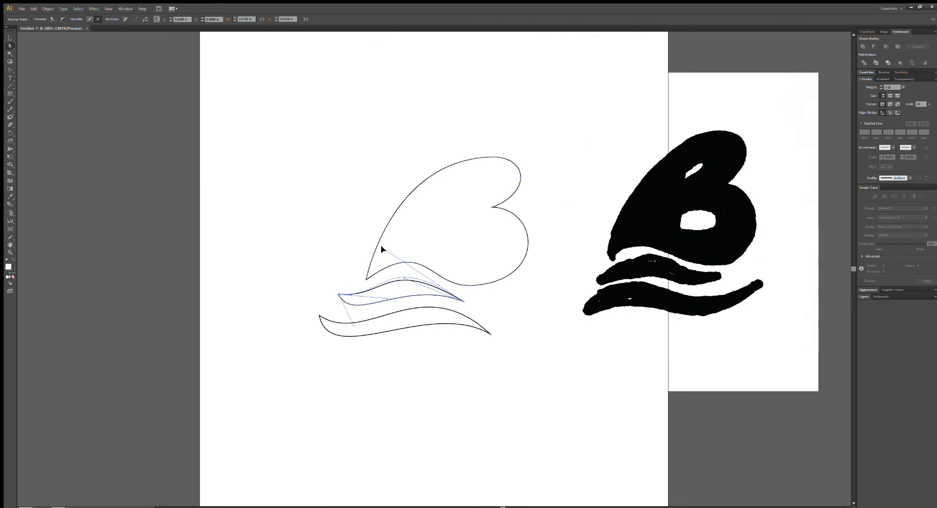
pyautogui.click(335, 229)
pyautogui.click(436, 296)
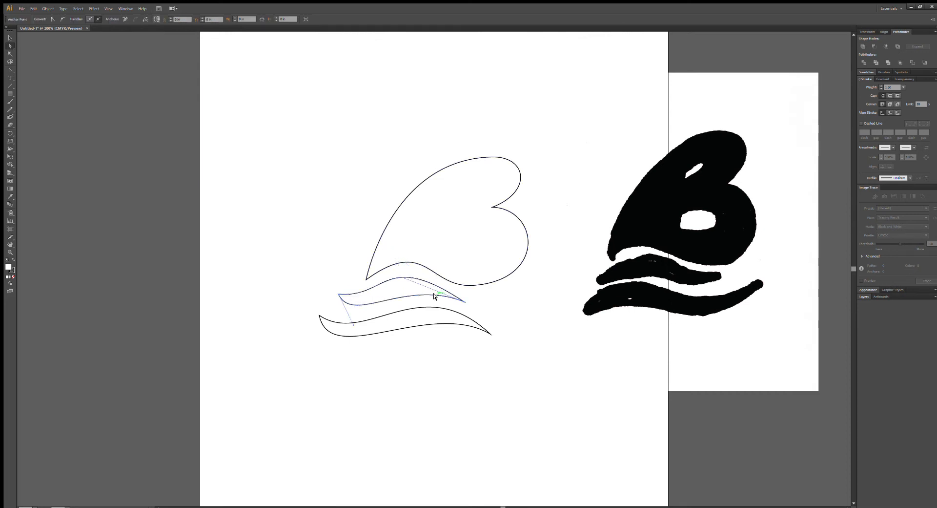
pyautogui.moveTo(403, 278); pyautogui.dragTo(397, 268)
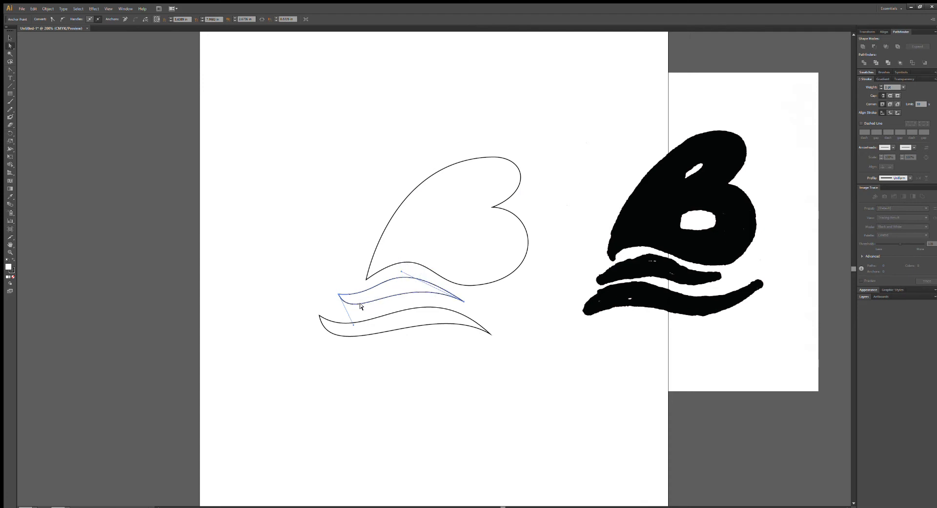
pyautogui.moveTo(354, 324); pyautogui.dragTo(368, 326)
pyautogui.click(397, 374)
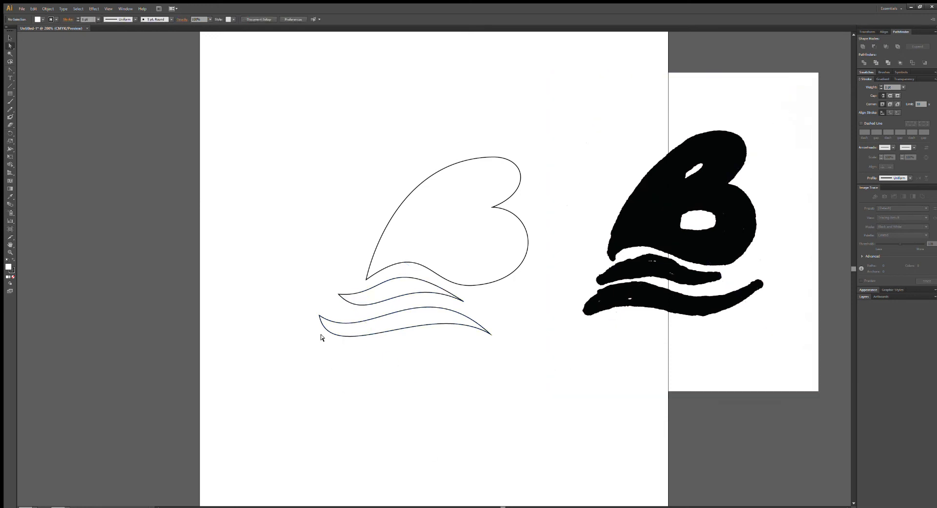
# Move the lower wave's left tip up and slightly right, closer to the upper wave, and lengthen its upper-curve handle.
pyautogui.moveTo(320, 316); pyautogui.dragTo(322, 310)
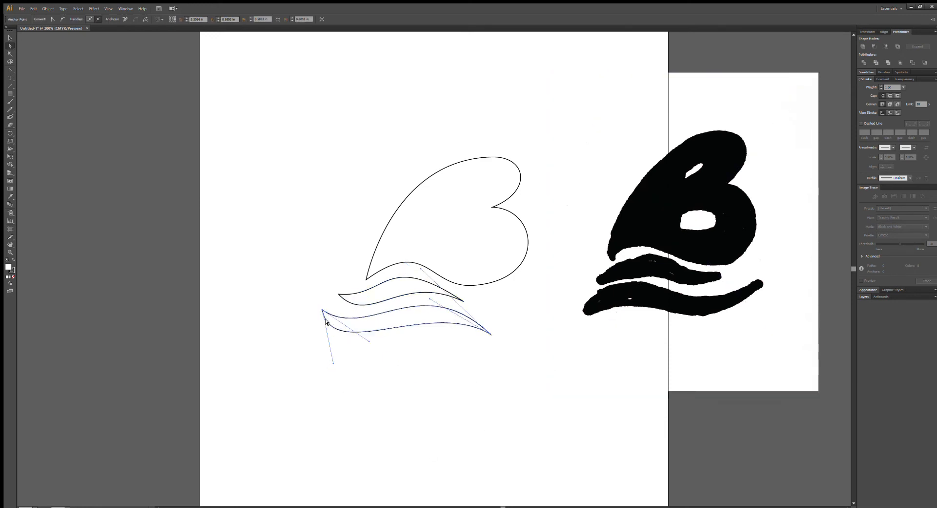
pyautogui.click(423, 399)
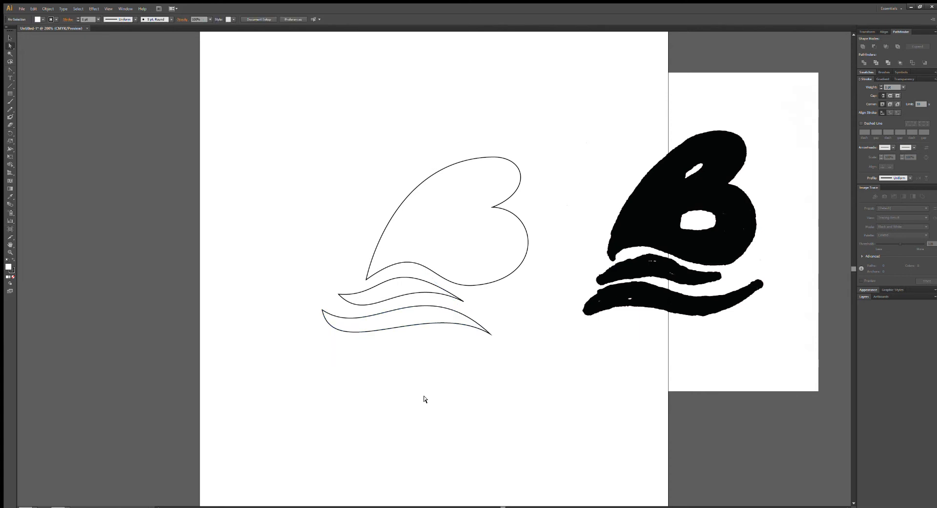
pyautogui.moveTo(322, 310); pyautogui.dragTo(326, 305)
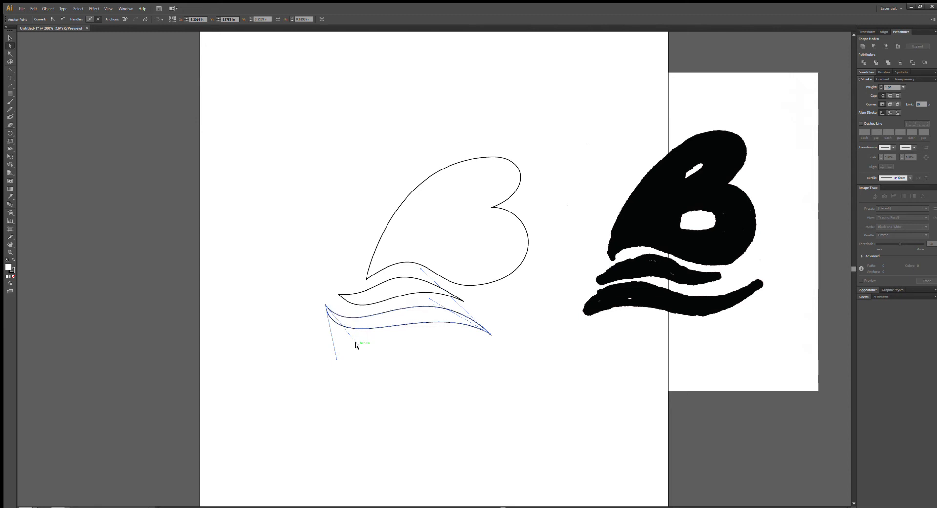
pyautogui.click(376, 364)
pyautogui.click(387, 329)
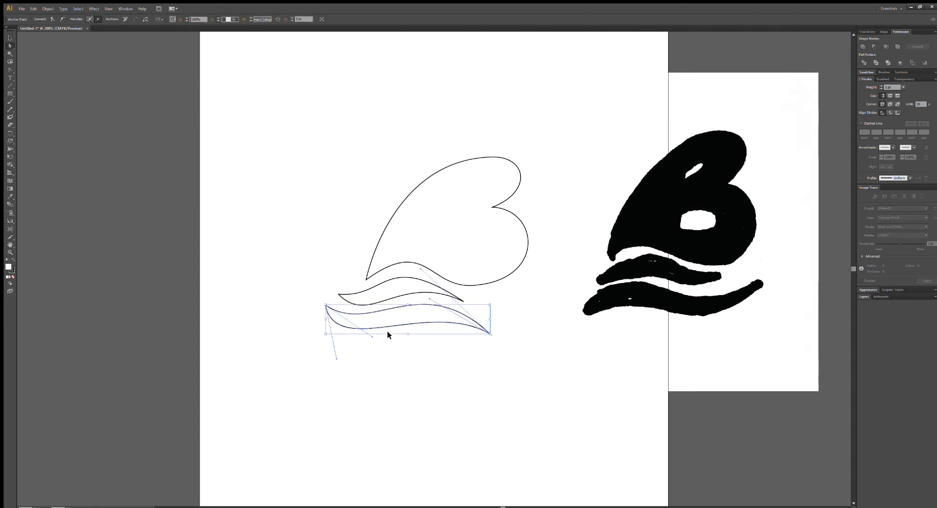
pyautogui.click(373, 337)
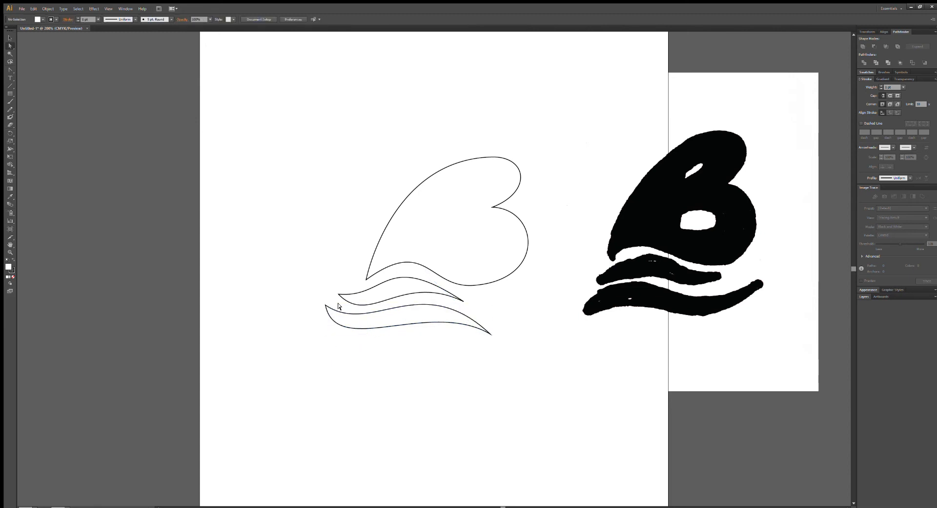
# Nudge the lower wave's left tip right and set its lower handle straight down for a rounder tail.
pyautogui.click(326, 306)
pyautogui.moveTo(370, 336); pyautogui.dragTo(377, 342)
pyautogui.moveTo(326, 307); pyautogui.dragTo(331, 306)
pyautogui.moveTo(382, 341); pyautogui.dragTo(331, 364)
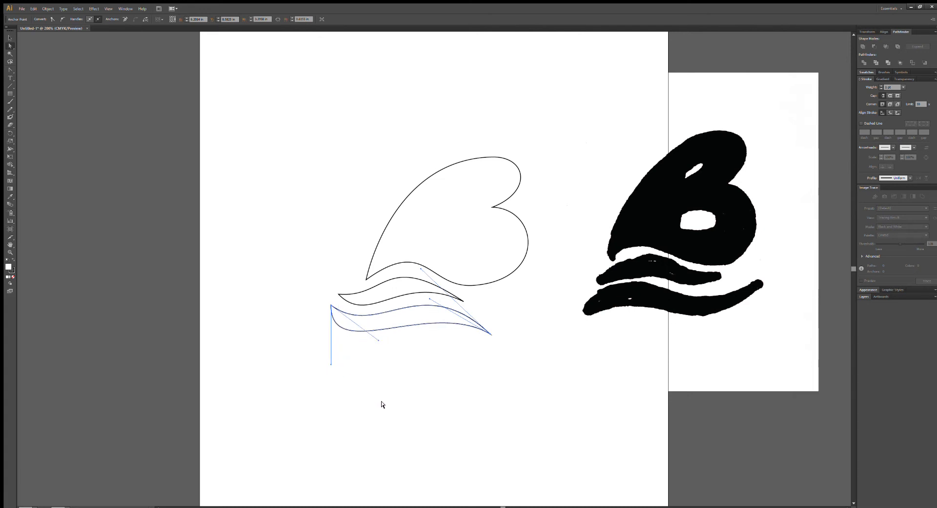
pyautogui.click(383, 399)
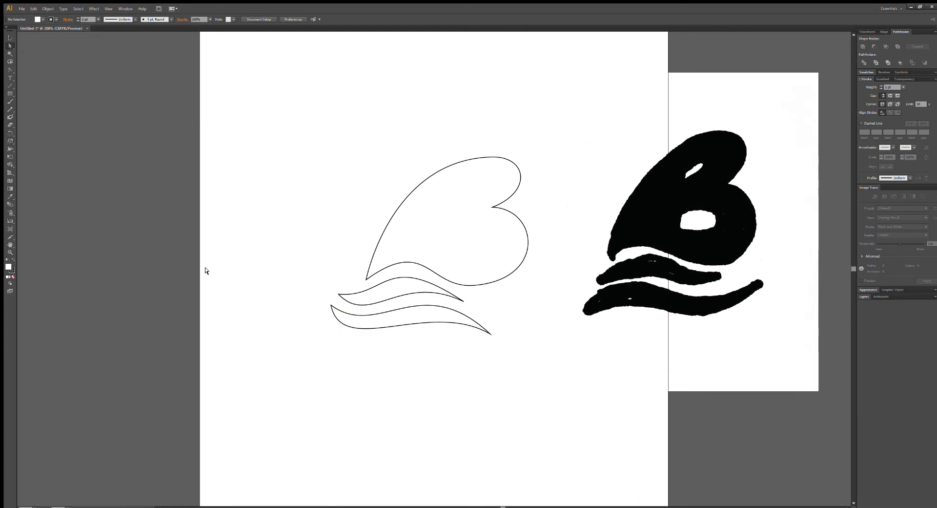
# Move the B and both waves together up and to the left on the artboard and give them a black fill.
pyautogui.click(10, 38)
pyautogui.moveTo(247, 128); pyautogui.dragTo(523, 415)
pyautogui.moveTo(493, 242); pyautogui.dragTo(394, 147)
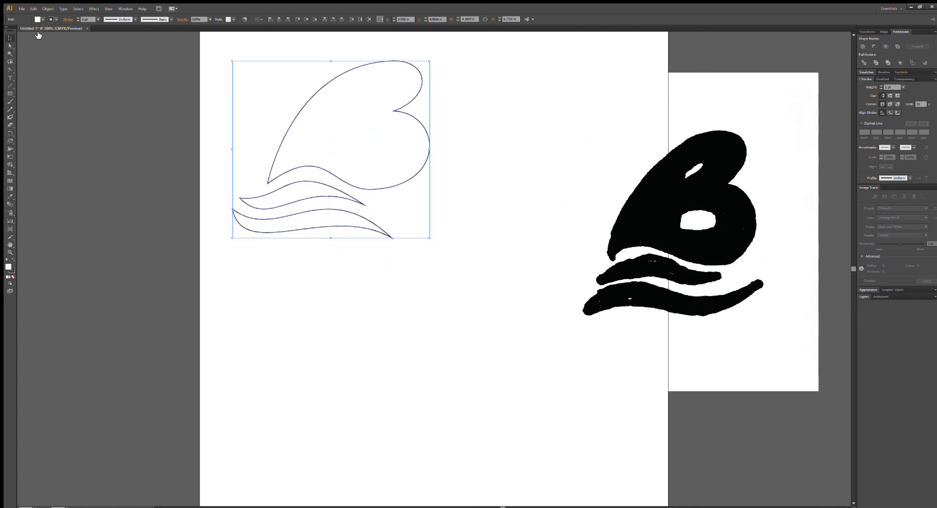
pyautogui.hotkey('shift', 'x')
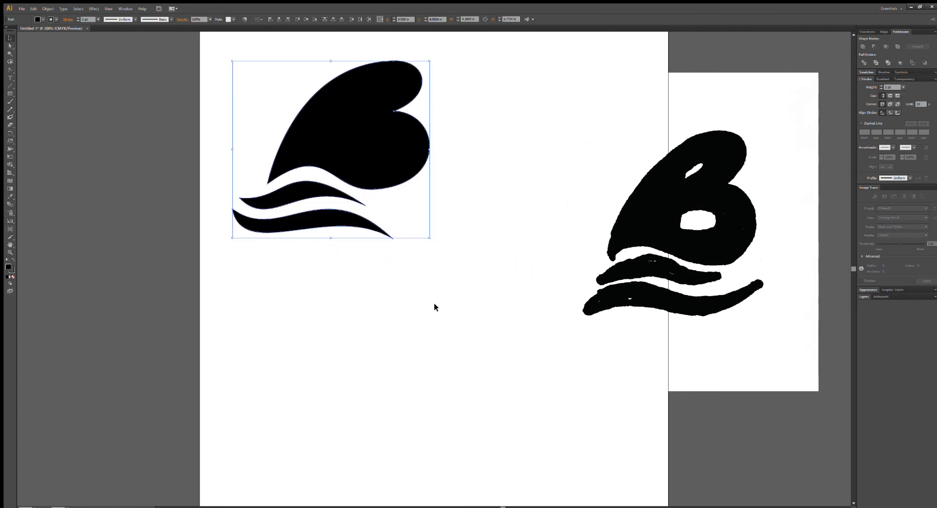
# Start a small shape with a short vertical edge in the empty area right of the B, using the Pen tool.
pyautogui.click(9, 70)
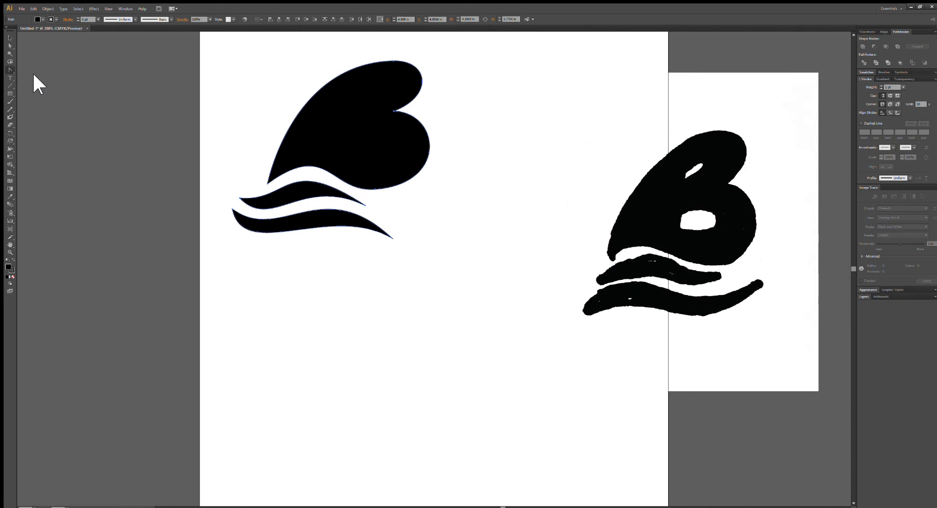
pyautogui.press('p')
pyautogui.click(483, 142)
pyautogui.click(484, 157)
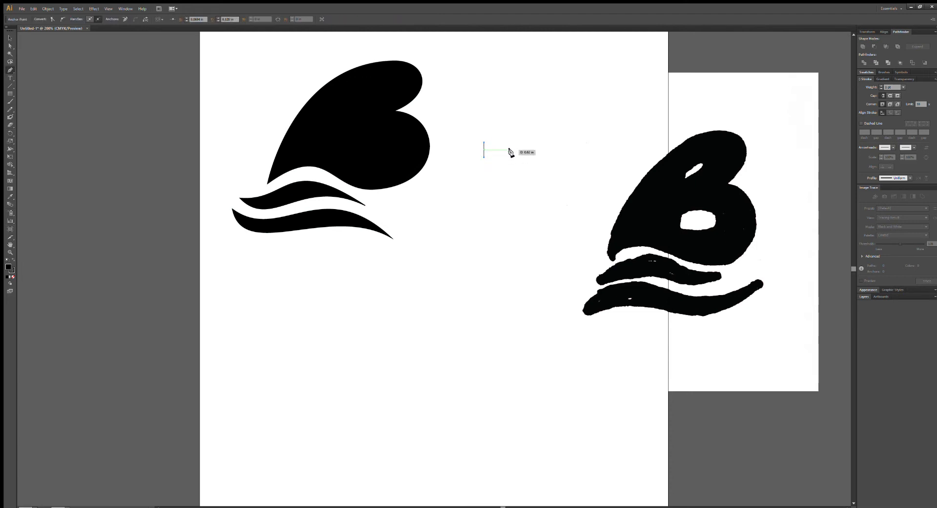
pyautogui.moveTo(512, 149); pyautogui.dragTo(474, 130)
# Aim the small shape's top anchor handle up and to the right to curve its upper edge.
pyautogui.click(10, 46)
pyautogui.moveTo(511, 146); pyautogui.dragTo(483, 142)
pyautogui.click(485, 147)
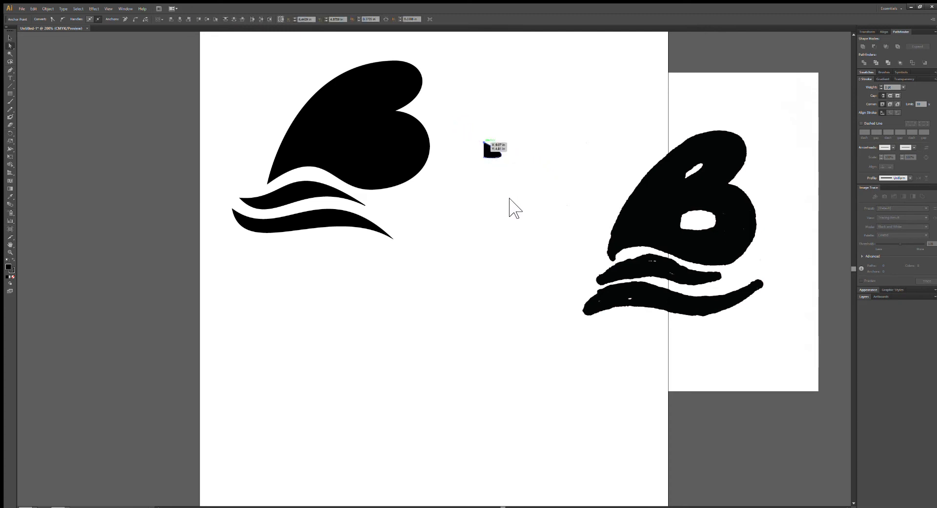
pyautogui.click(484, 142)
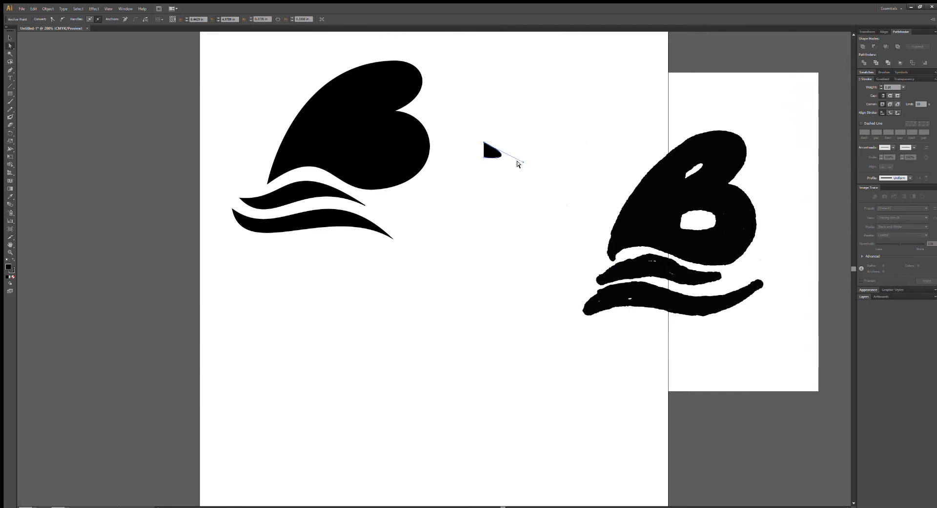
pyautogui.moveTo(518, 149); pyautogui.dragTo(532, 125)
# Pull a curve handle from the small shape's lower anchor toward the lower right to round its bottom edge.
pyautogui.click(482, 158)
pyautogui.click(482, 157)
pyautogui.click(10, 70)
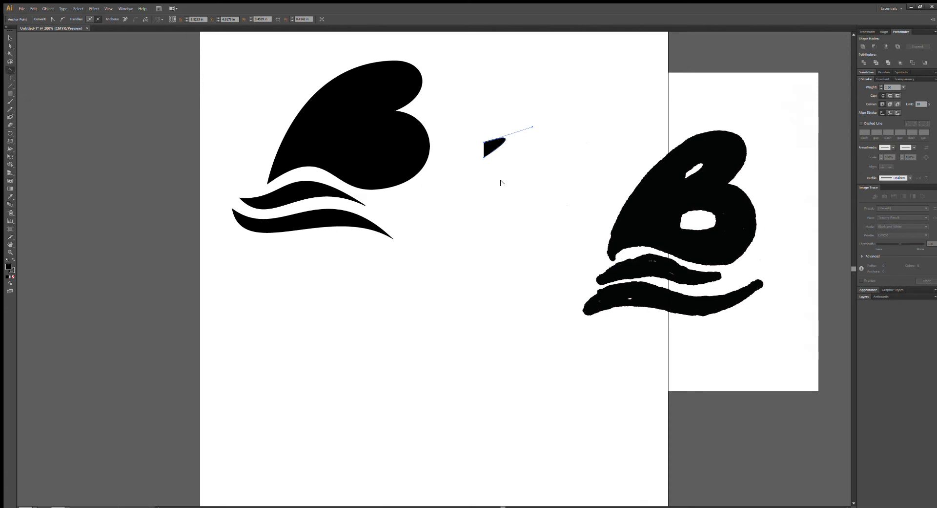
pyautogui.moveTo(483, 157)
pyautogui.mouseDown()
pyautogui.moveTo(492, 151)
pyautogui.moveTo(508, 168)
pyautogui.moveTo(483, 160)
pyautogui.mouseUp()
pyautogui.moveTo(483, 156); pyautogui.dragTo(486, 171)
pyautogui.moveTo(486, 172); pyautogui.dragTo(517, 162)
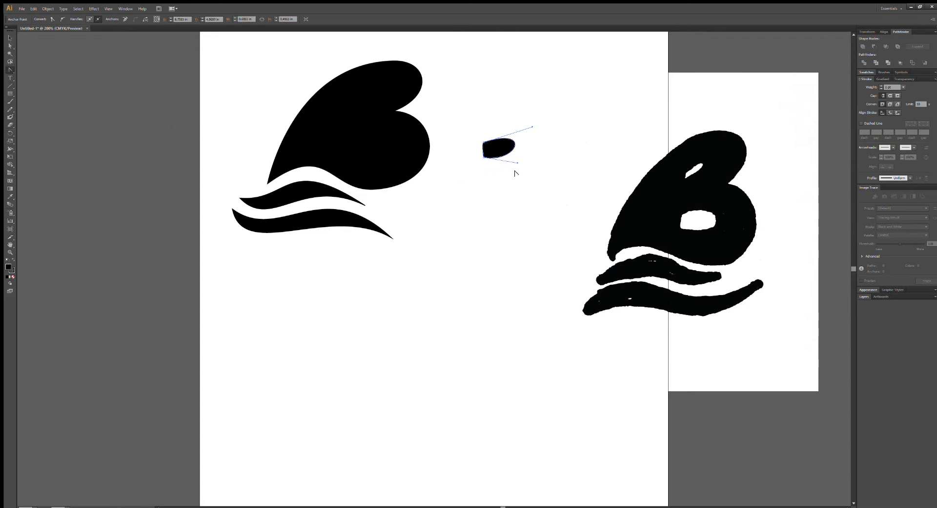
# Lengthen and spread both handles of the small shape to make a fuller, rounded right end.
pyautogui.click(9, 46)
pyautogui.moveTo(516, 162); pyautogui.dragTo(523, 172)
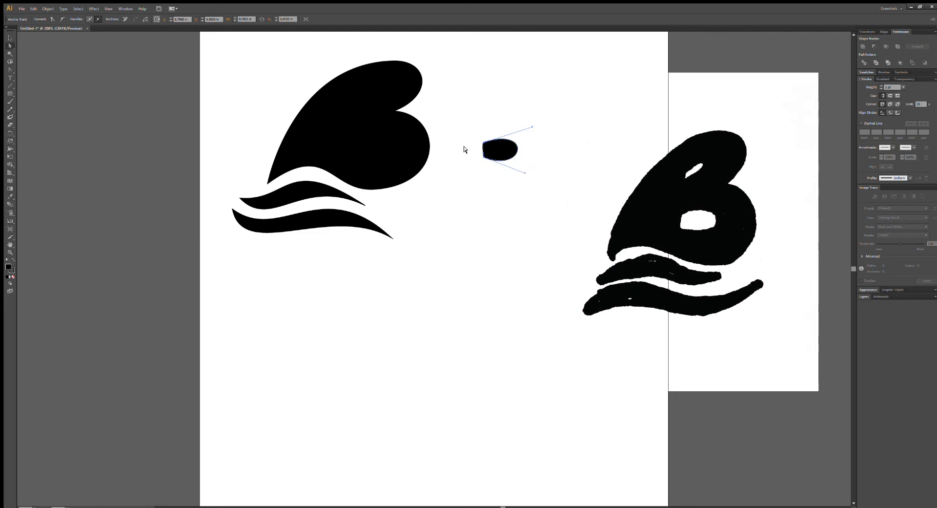
pyautogui.moveTo(531, 127); pyautogui.dragTo(532, 122)
pyautogui.moveTo(532, 123); pyautogui.dragTo(547, 111)
pyautogui.moveTo(522, 172); pyautogui.dragTo(541, 181)
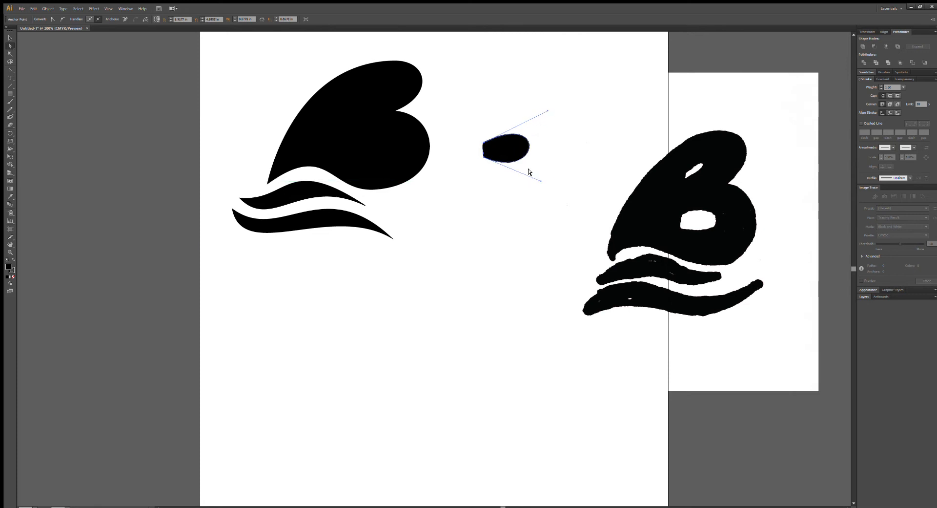
# Place the rounded shape in the B's lower bowl as a white-filled counter and scale it down slightly.
pyautogui.click(10, 38)
pyautogui.moveTo(512, 150); pyautogui.dragTo(383, 146)
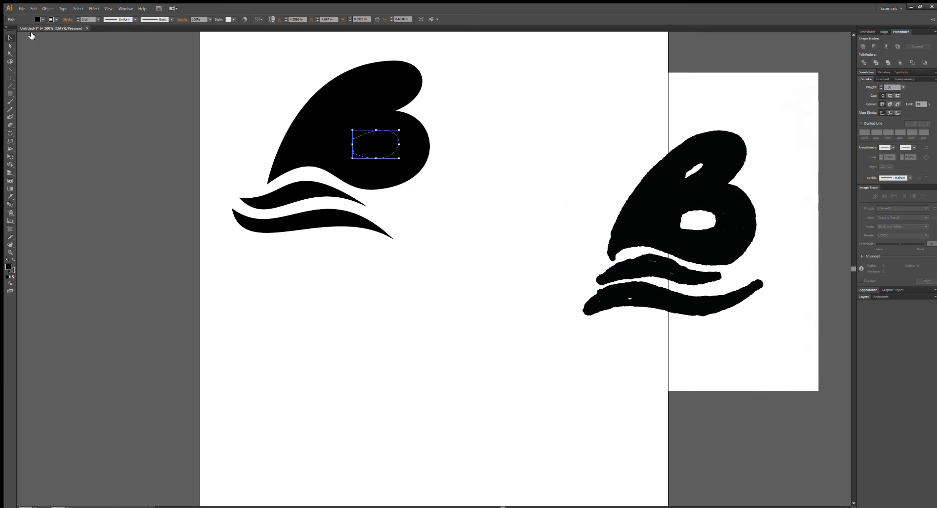
pyautogui.press('d')
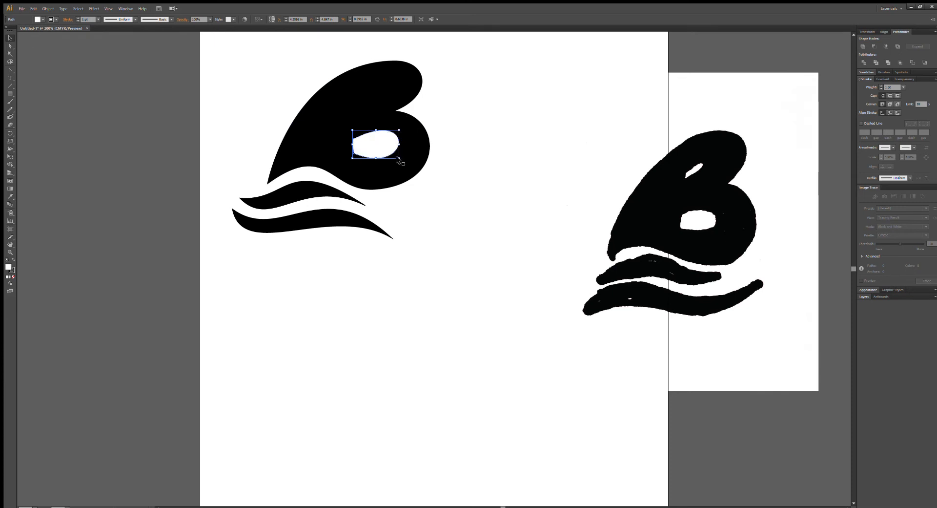
pyautogui.moveTo(399, 158); pyautogui.dragTo(377, 149)
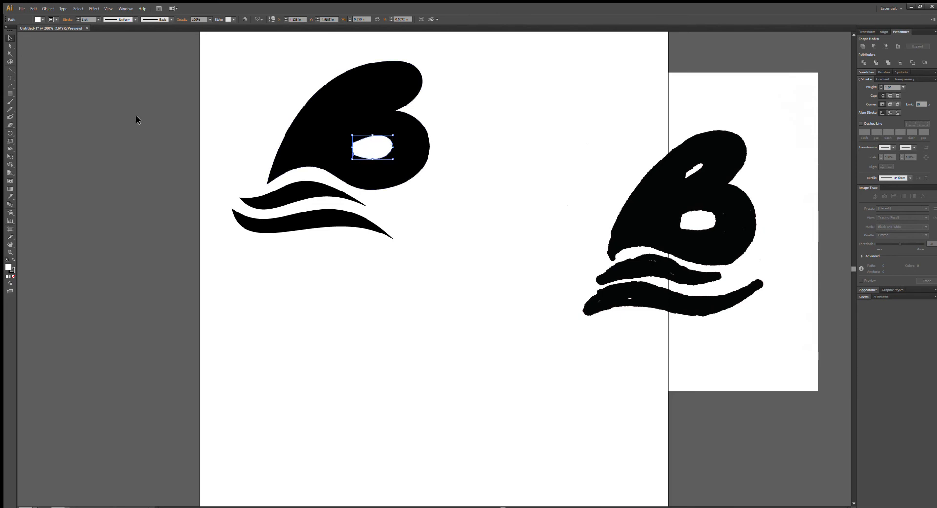
# Slant the lower counter's left edge by moving its corner anchors, and shift the counter slightly up and right.
pyautogui.click(10, 46)
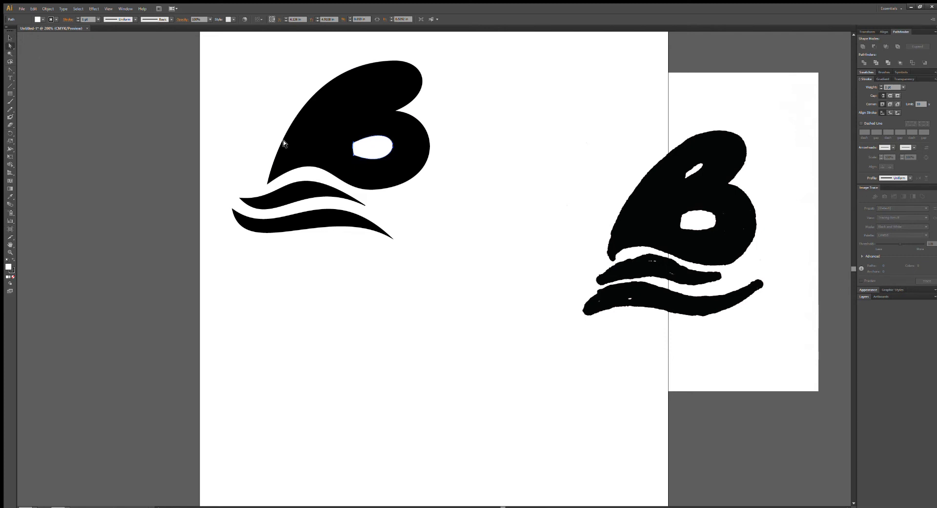
pyautogui.moveTo(349, 155); pyautogui.dragTo(356, 133)
pyautogui.click(348, 154)
pyautogui.moveTo(357, 135); pyautogui.dragTo(374, 148)
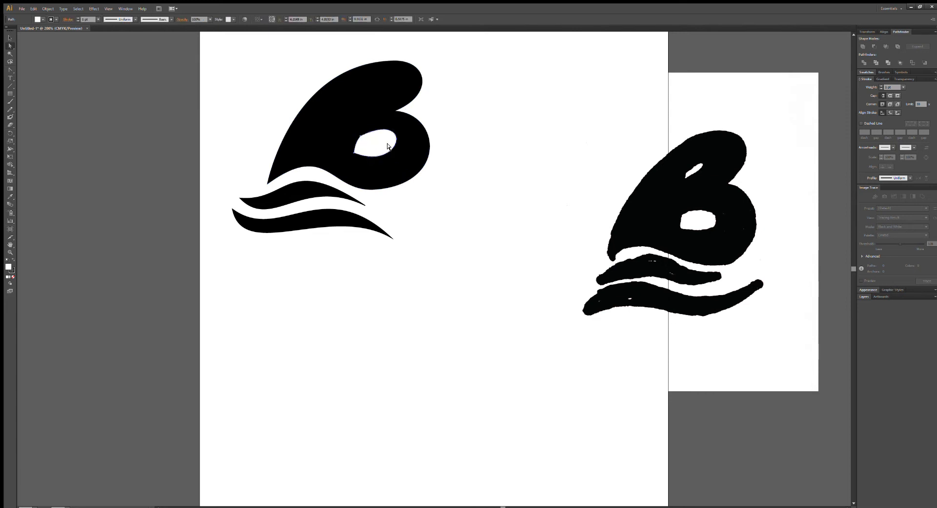
# Adjust the handles at the lower counter's two left corners to refine the top curve and deepen the bottom curve.
pyautogui.click(354, 140)
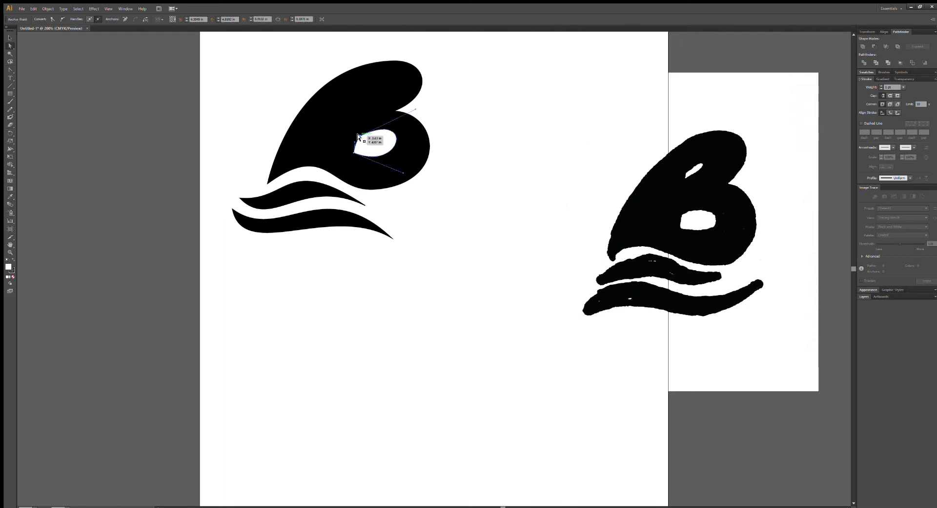
pyautogui.moveTo(414, 114); pyautogui.dragTo(418, 113)
pyautogui.click(402, 170)
pyautogui.click(371, 137)
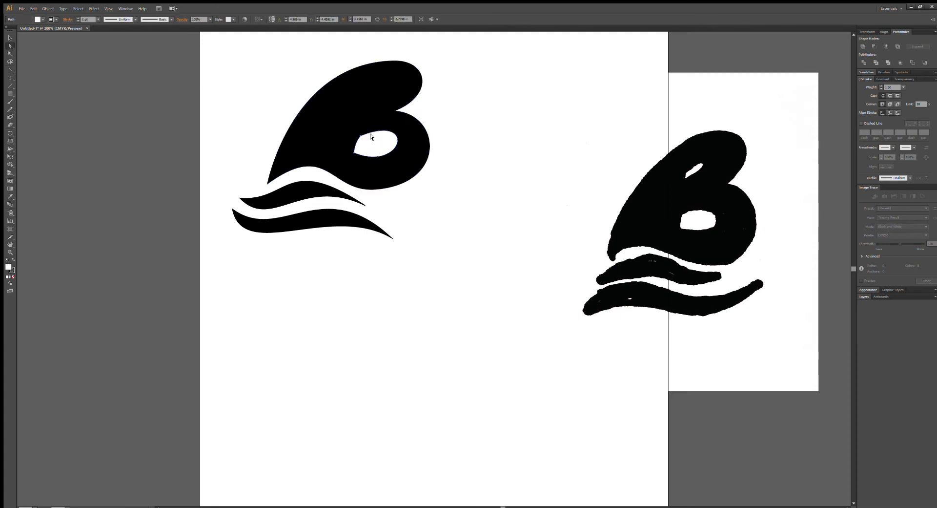
pyautogui.click(353, 150)
pyautogui.moveTo(400, 171); pyautogui.dragTo(401, 181)
pyautogui.click(453, 192)
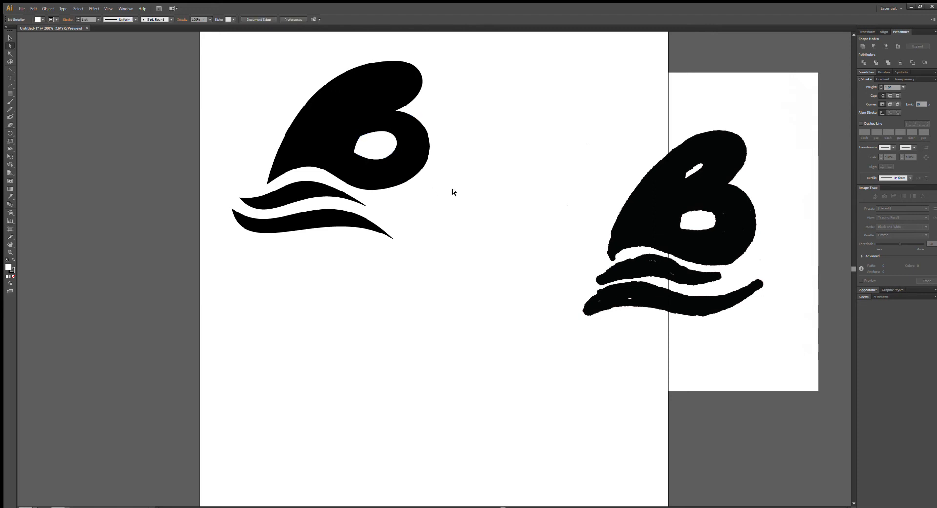
# Duplicate the lower counter into the B's upper lobe and shift the copy right with a more upright left edge.
pyautogui.click(368, 147)
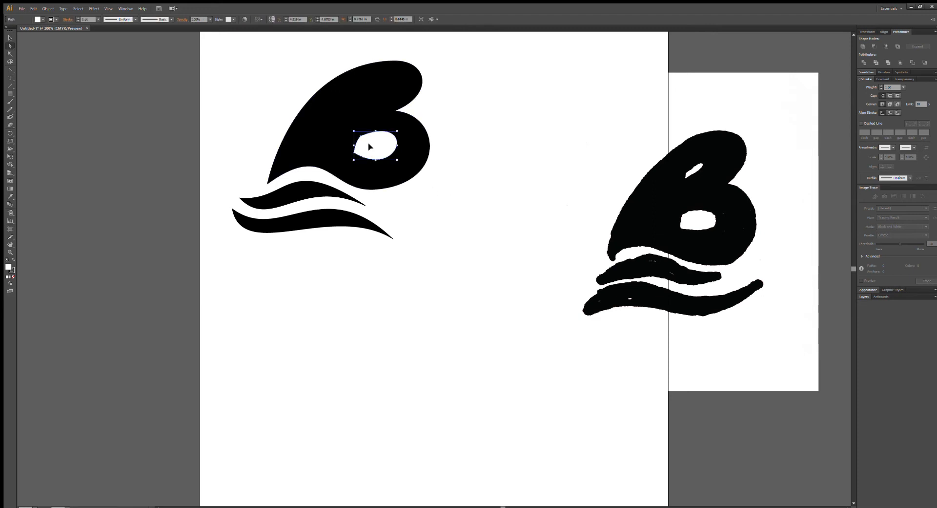
pyautogui.moveTo(423, 265); pyautogui.dragTo(379, 85)
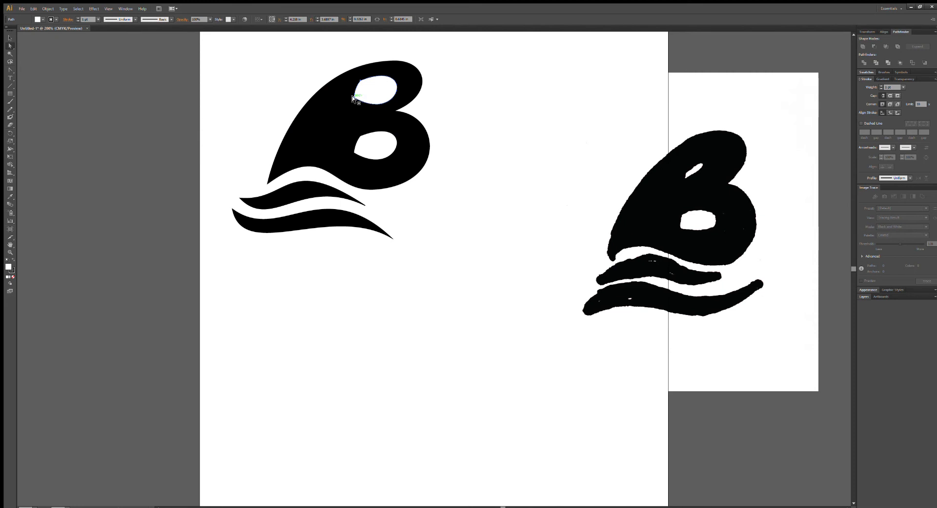
pyautogui.moveTo(352, 96); pyautogui.dragTo(369, 91)
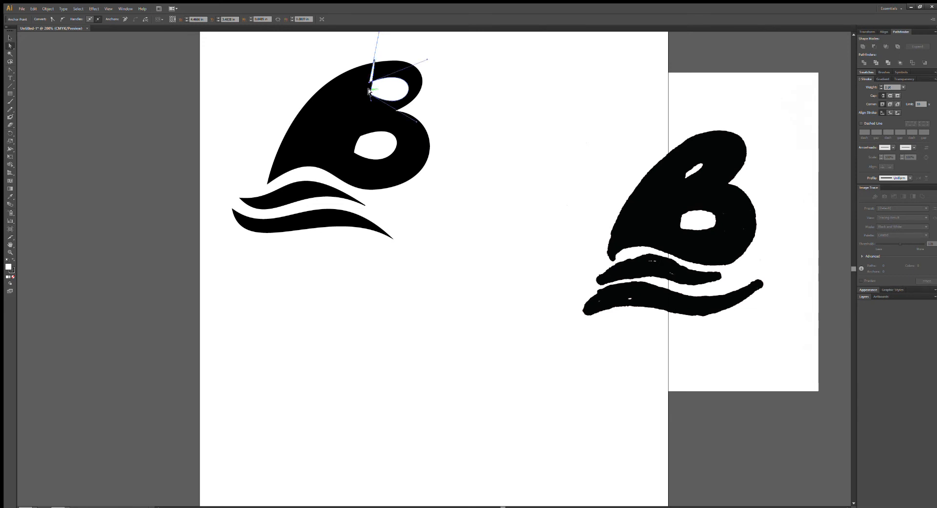
# Bend the upper counter's left edge slightly inward.
pyautogui.hotkey('ctrl', '=')
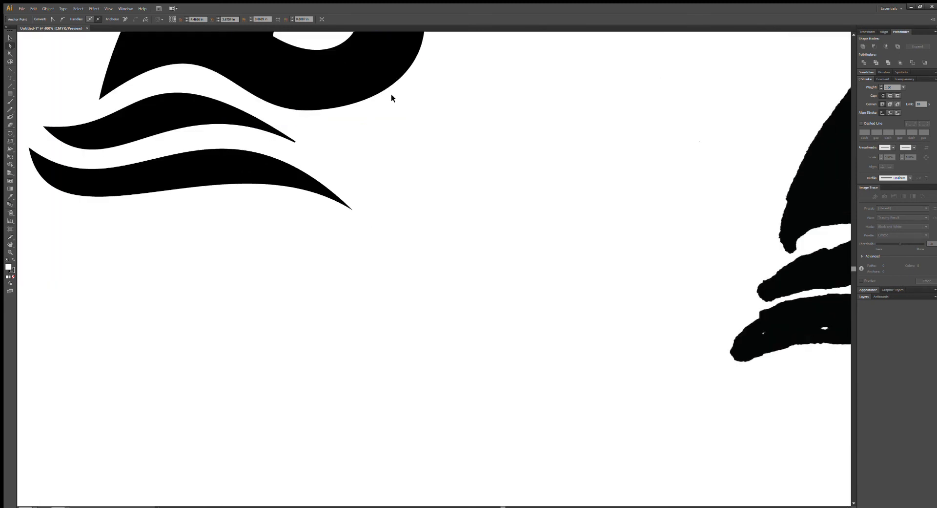
pyautogui.moveTo(396, 99); pyautogui.dragTo(495, 416)
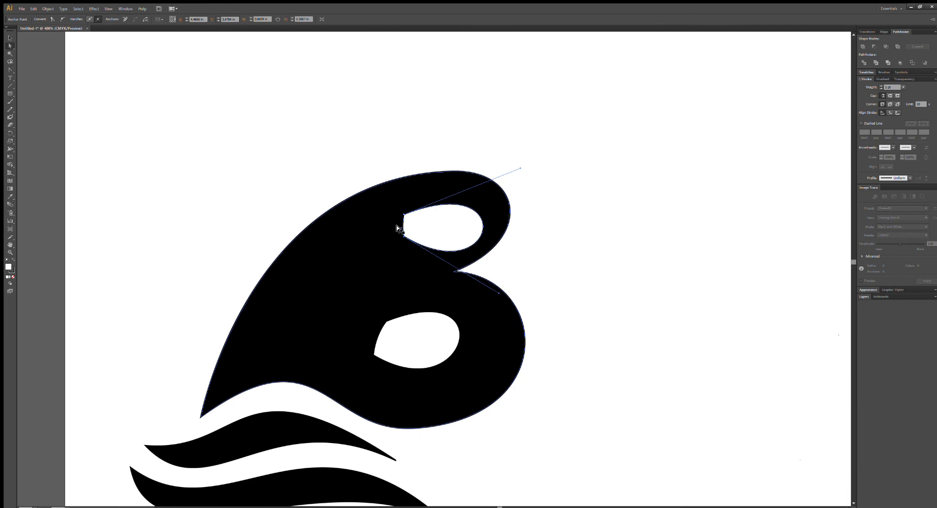
pyautogui.moveTo(403, 224); pyautogui.dragTo(404, 224)
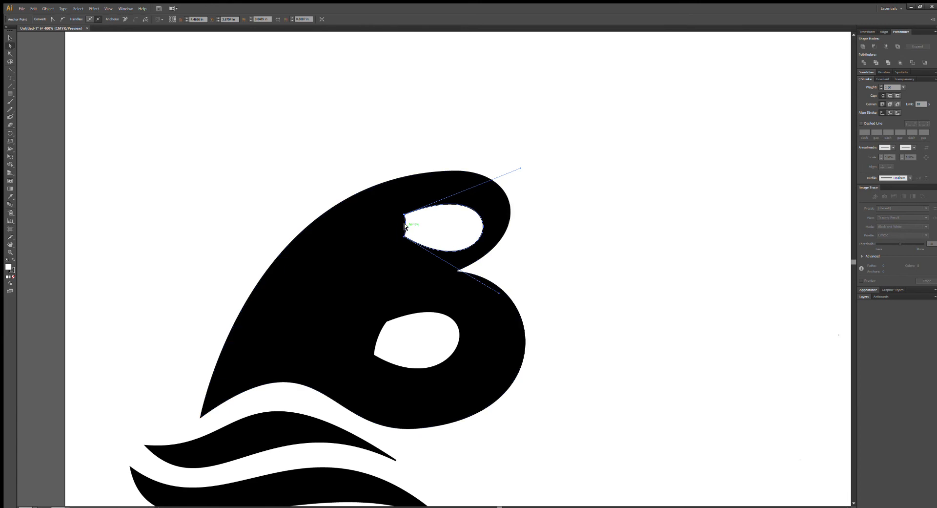
pyautogui.moveTo(403, 223); pyautogui.dragTo(404, 225)
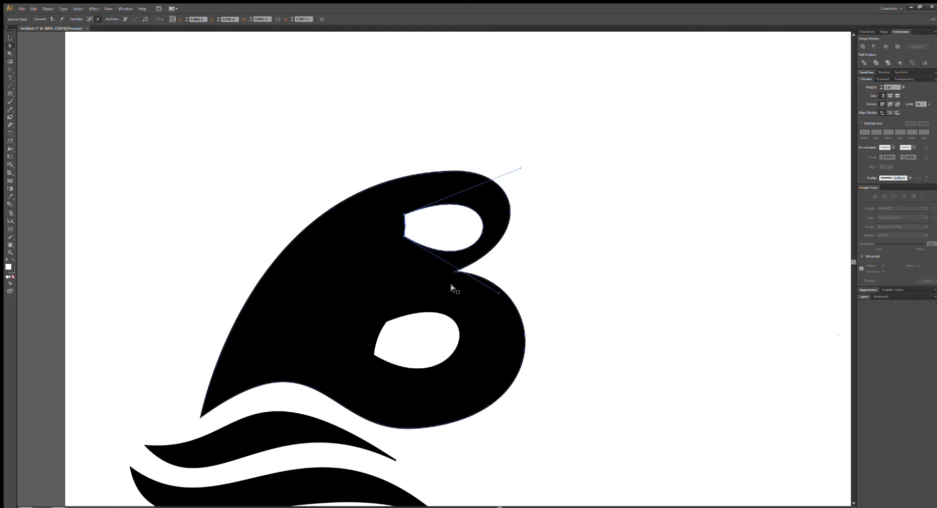
# Shorten both curve handles of the upper counter and flatten the lower one to make the opening smaller.
pyautogui.moveTo(496, 292); pyautogui.dragTo(469, 280)
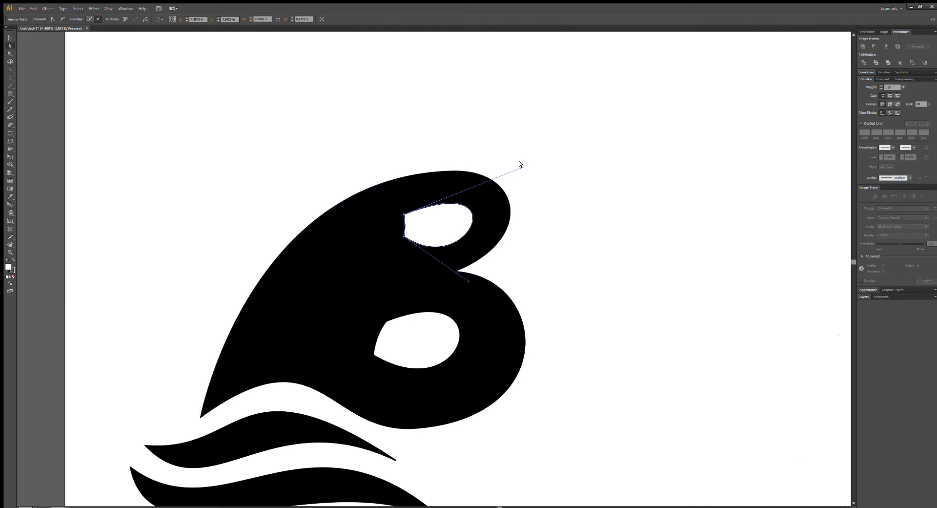
pyautogui.moveTo(519, 166); pyautogui.dragTo(487, 178)
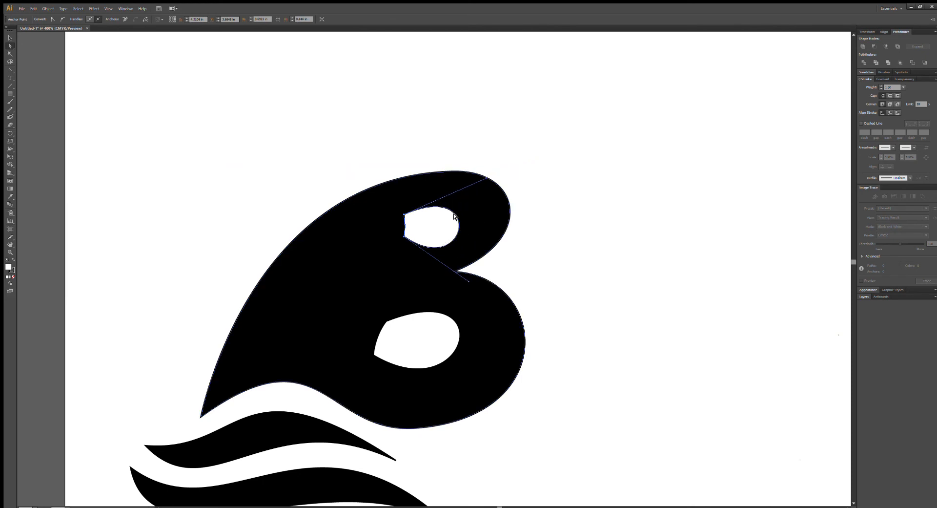
pyautogui.moveTo(467, 279); pyautogui.dragTo(469, 258)
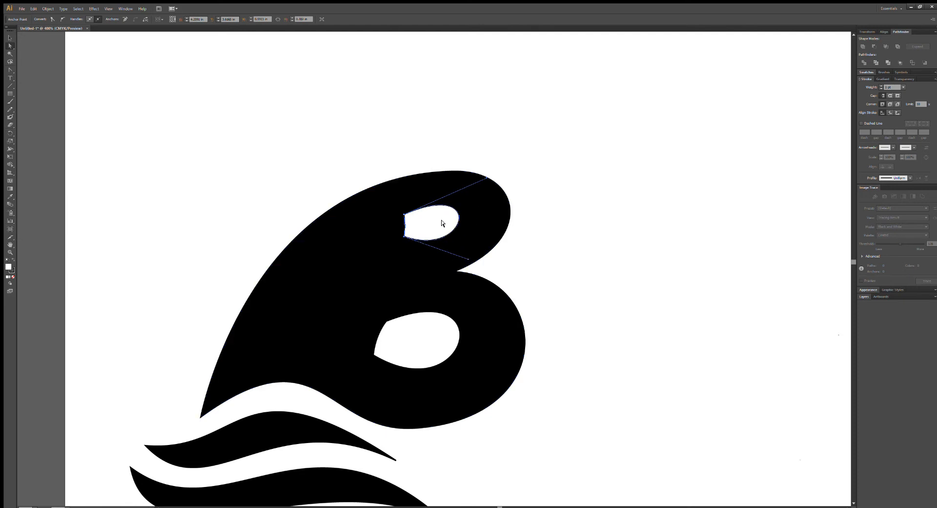
# Move the upper counter slightly left and extend both curve handles to enlarge its rounded right end.
pyautogui.moveTo(432, 225)
pyautogui.mouseDown()
pyautogui.moveTo(420, 222)
pyautogui.moveTo(447, 215)
pyautogui.moveTo(424, 231)
pyautogui.mouseUp()
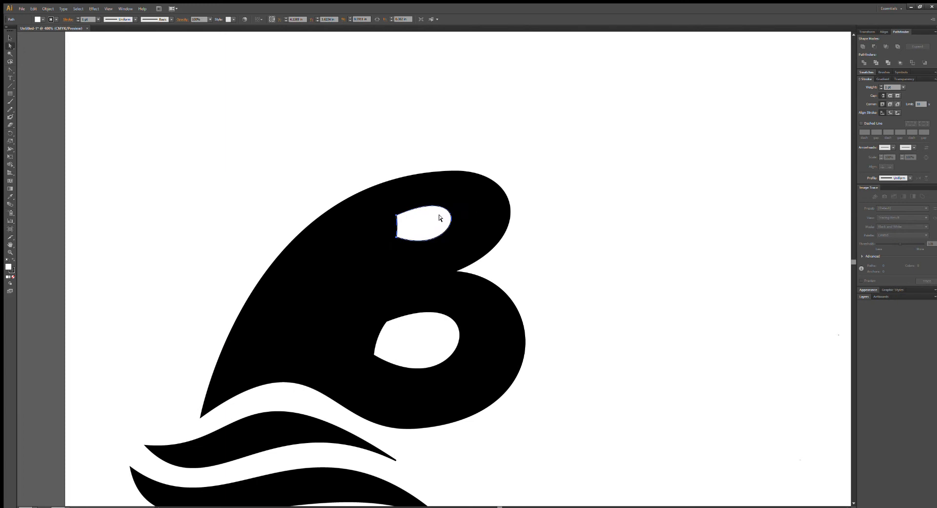
pyautogui.click(395, 213)
pyautogui.moveTo(475, 181); pyautogui.dragTo(487, 169)
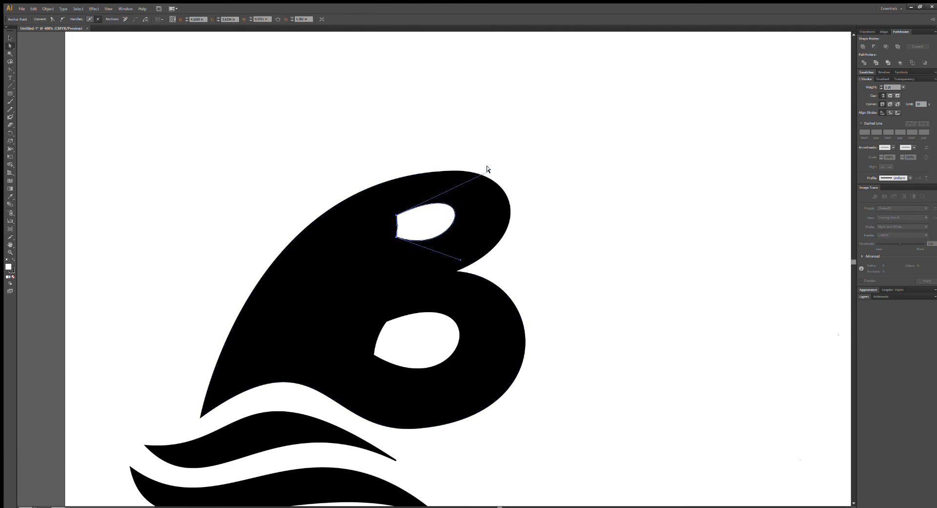
pyautogui.moveTo(459, 259); pyautogui.dragTo(469, 265)
# Try to reshape the upper counter's left edge by pulling it outward, and undo the change.
pyautogui.click(386, 227)
pyautogui.click(395, 216)
pyautogui.moveTo(397, 223); pyautogui.dragTo(392, 227)
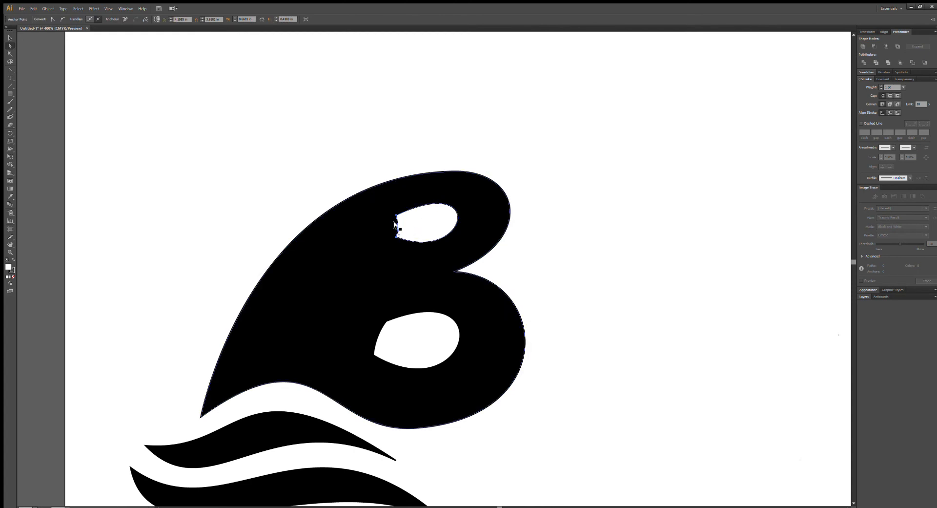
pyautogui.click(397, 224)
pyautogui.moveTo(396, 223); pyautogui.dragTo(365, 190)
pyautogui.hotkey('ctrl', 'z')
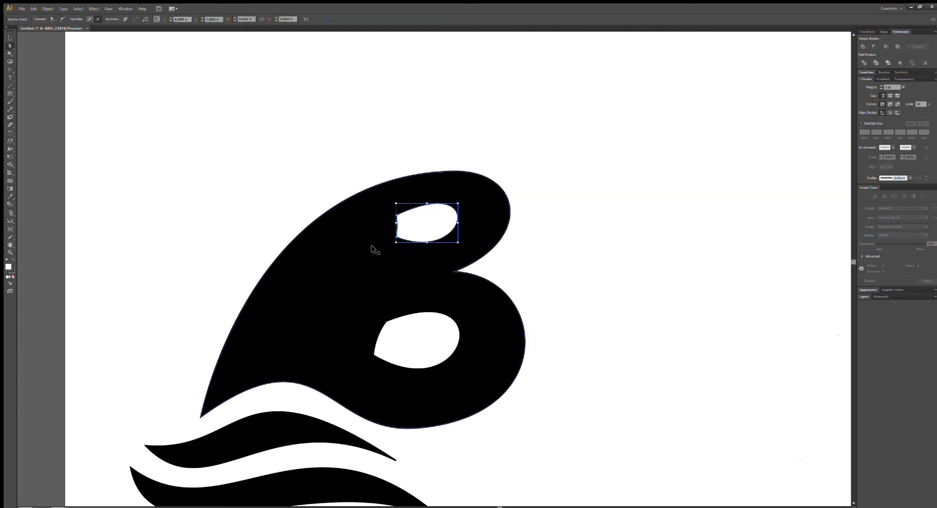
# Move the upper counter's bottom-left corner slightly down to lengthen its left edge.
pyautogui.click(377, 234)
pyautogui.moveTo(396, 237); pyautogui.dragTo(396, 242)
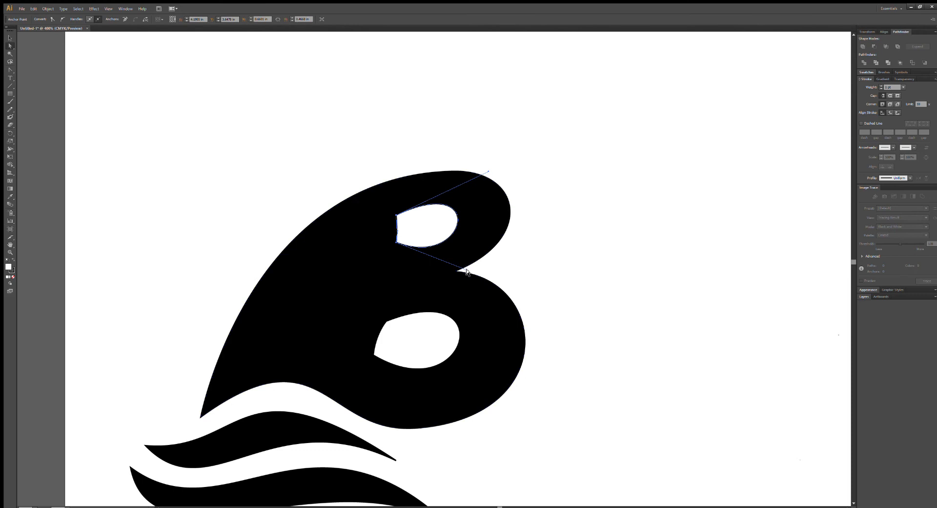
pyautogui.click(464, 268)
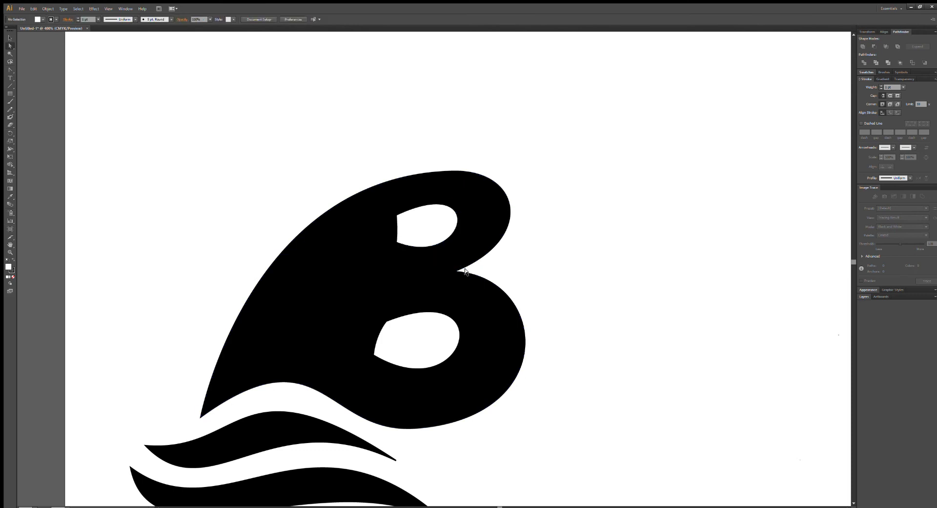
# Flatten the upper counter's lower handle, lower its top-left corner and shift the counter slightly right.
pyautogui.click(395, 241)
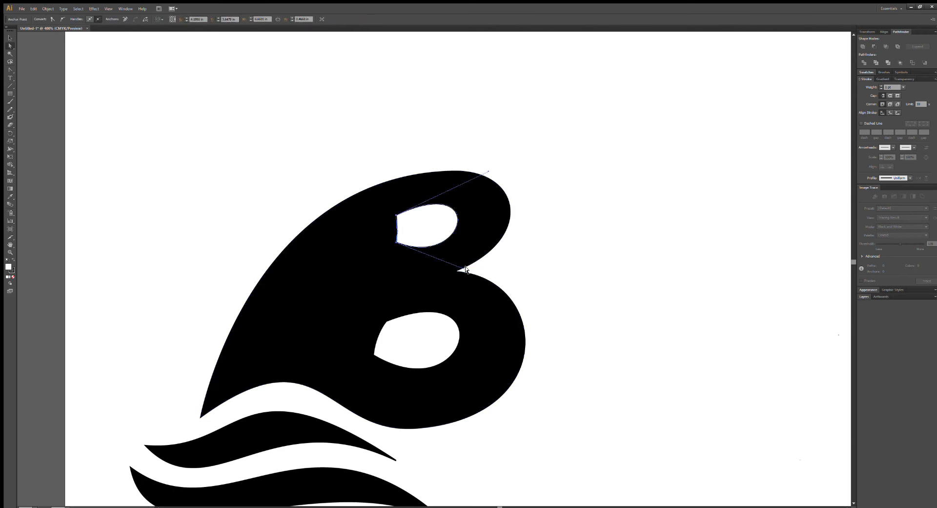
pyautogui.moveTo(465, 268); pyautogui.dragTo(470, 259)
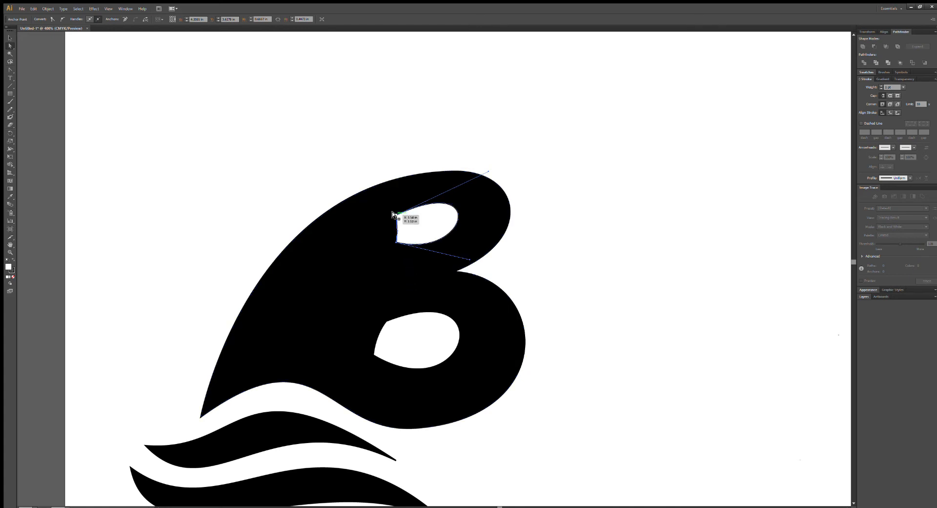
pyautogui.moveTo(395, 216); pyautogui.dragTo(436, 230)
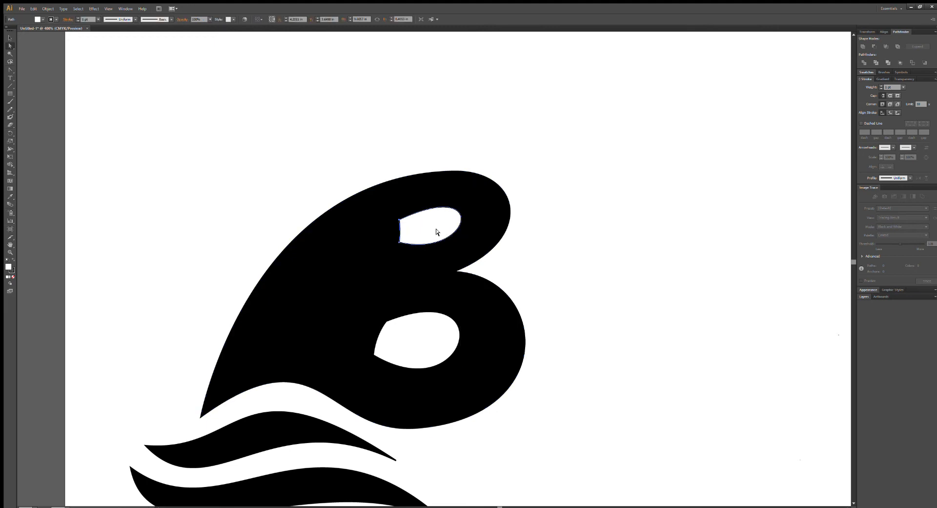
# Compare the logo with the sketch at a smaller scale and shift the upper counter slightly left.
pyautogui.click(611, 242)
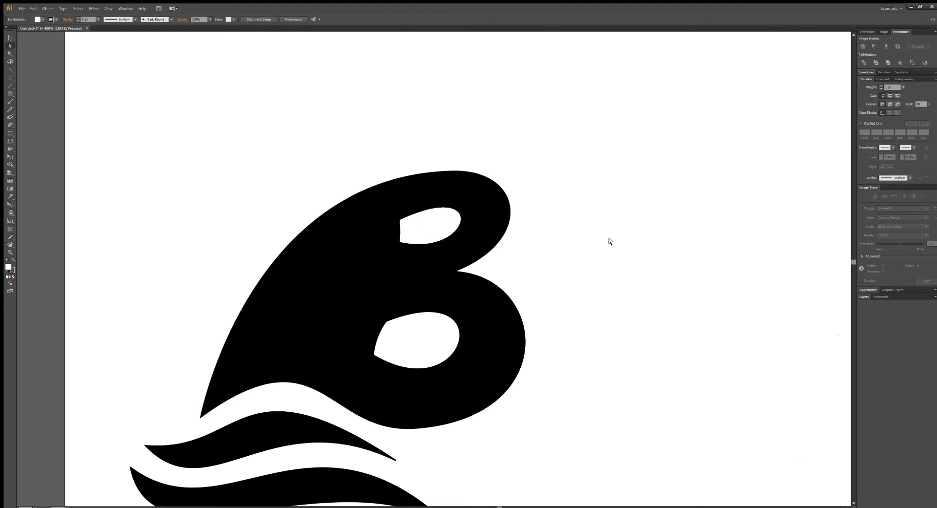
pyautogui.hotkey('ctrl', '-')
pyautogui.hotkey('ctrl', '-')
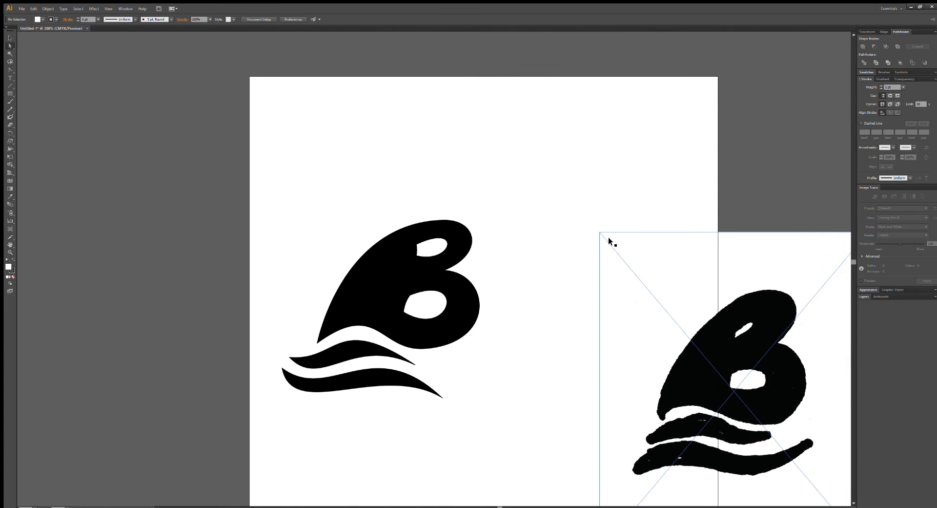
pyautogui.hotkey('ctrl', '+')
pyautogui.hotkey('ctrl', '+')
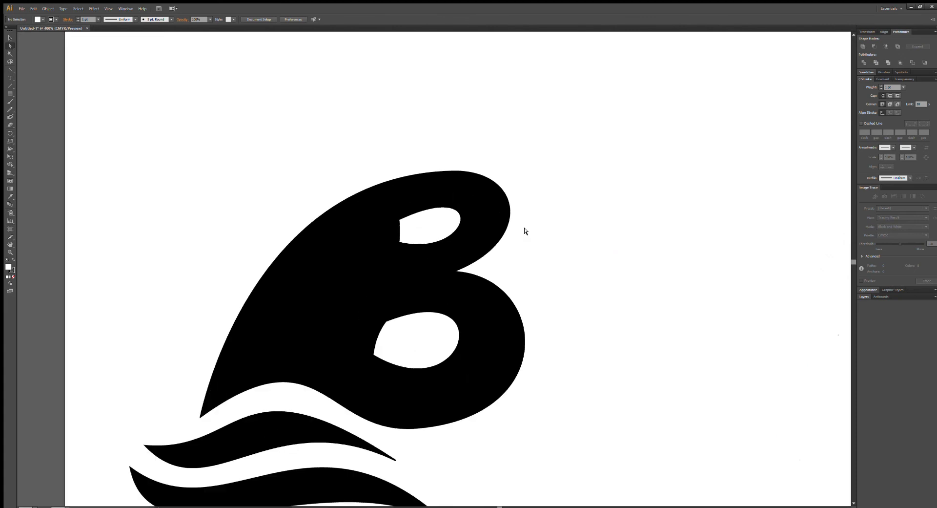
pyautogui.click(399, 216)
pyautogui.moveTo(397, 216); pyautogui.dragTo(394, 219)
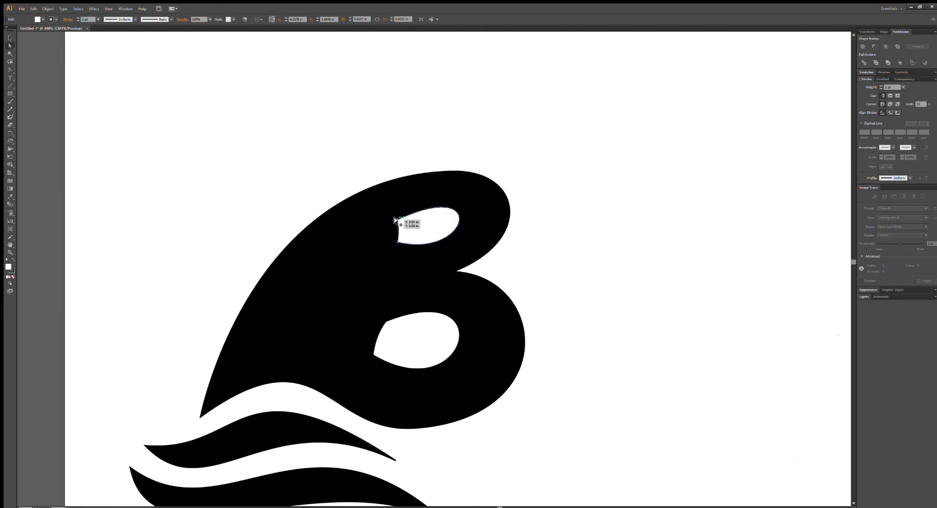
# Move the upper counter's bottom-left corner right to slant its left edge, and make the counter slightly shallower.
pyautogui.click(396, 241)
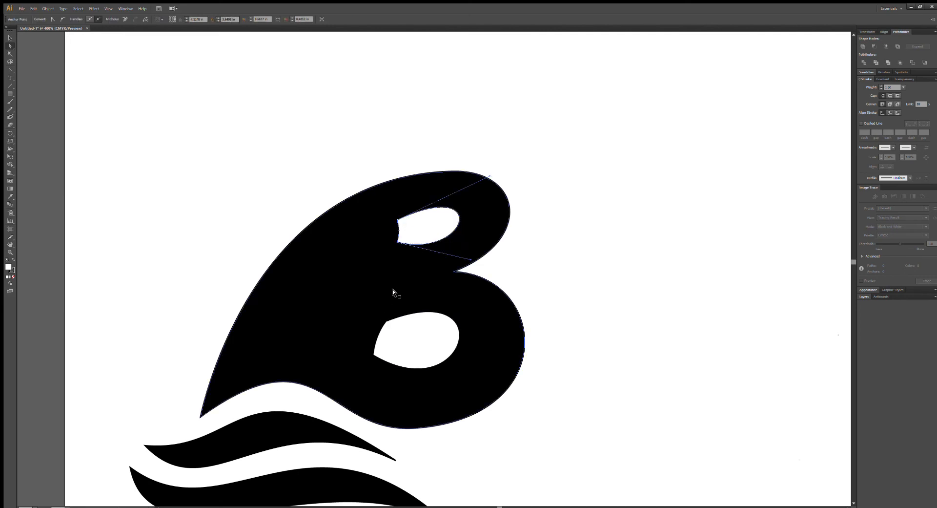
pyautogui.moveTo(398, 243); pyautogui.dragTo(405, 244)
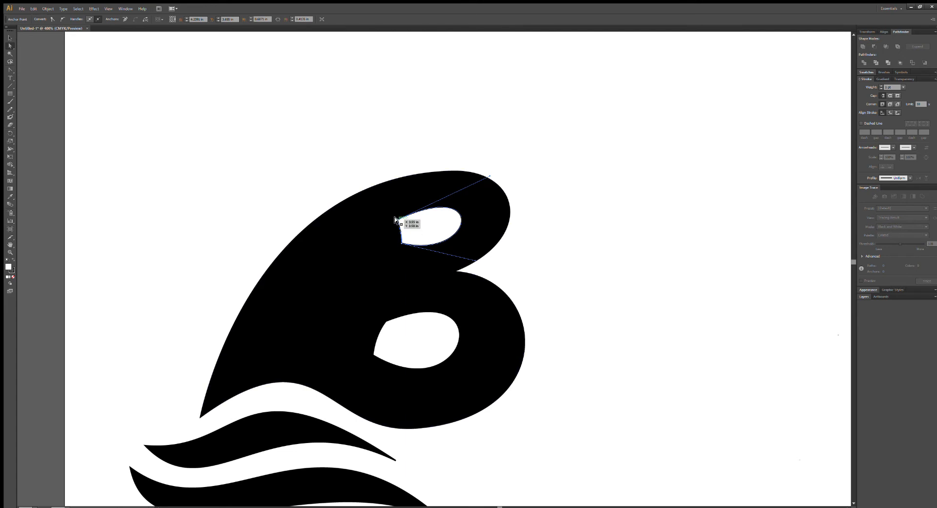
pyautogui.moveTo(395, 218); pyautogui.dragTo(443, 231)
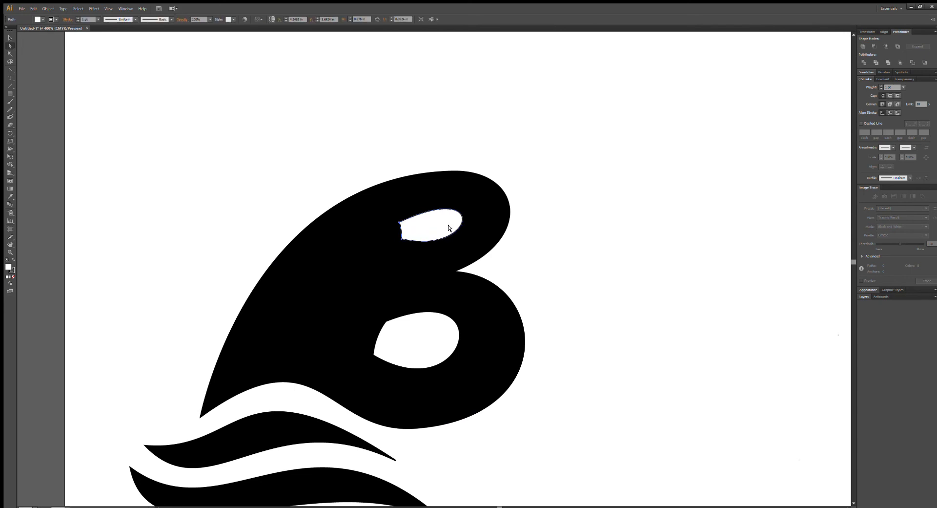
pyautogui.moveTo(445, 225); pyautogui.dragTo(442, 224)
pyautogui.moveTo(397, 239); pyautogui.dragTo(401, 240)
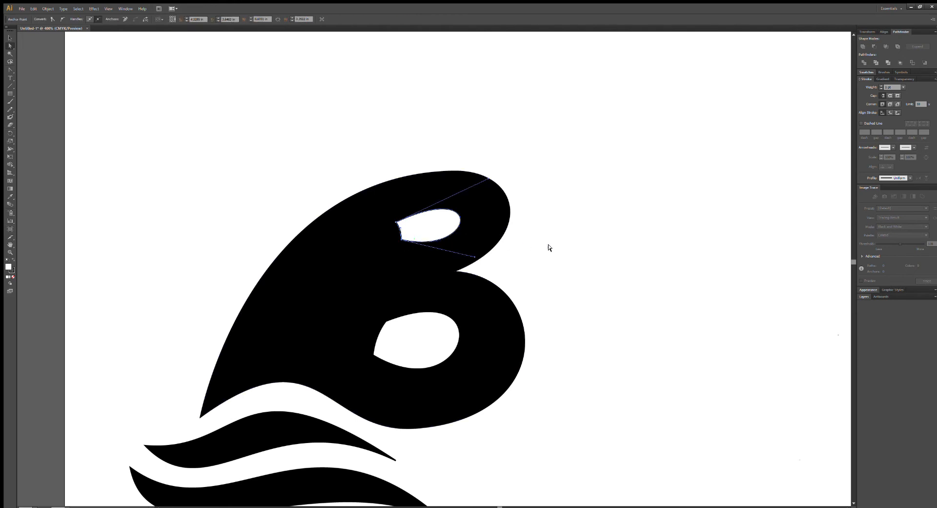
pyautogui.click(591, 245)
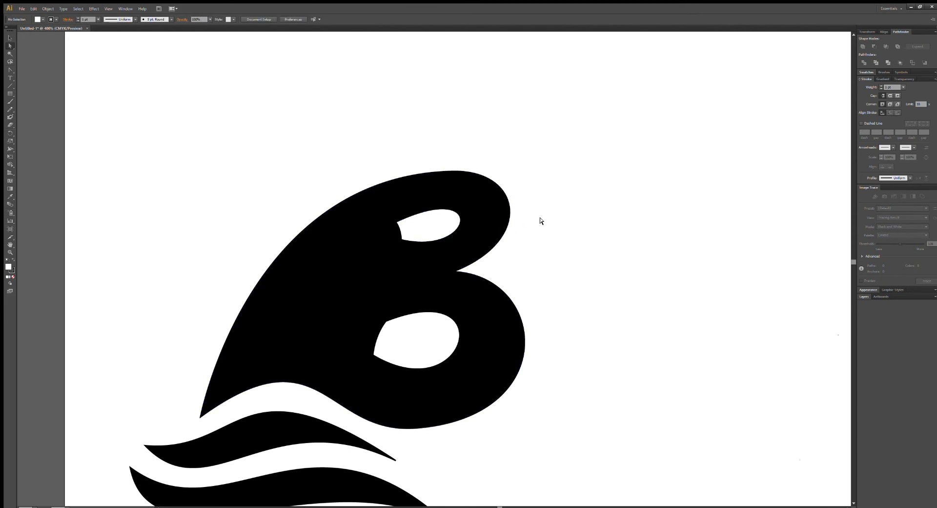
# Compare the whole logo with the sketch and nudge the upper counter up by two increments.
pyautogui.hotkey('ctrl', '-')
pyautogui.hotkey('ctrl', '-')
pyautogui.hotkey('ctrl', '-')
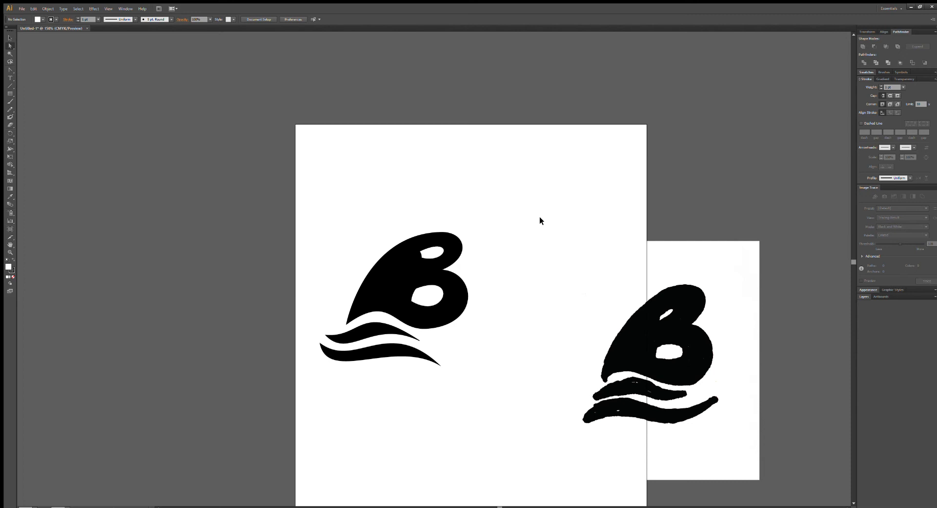
pyautogui.hotkey('ctrl', '+')
pyautogui.hotkey('ctrl', '+')
pyautogui.hotkey('ctrl', '+')
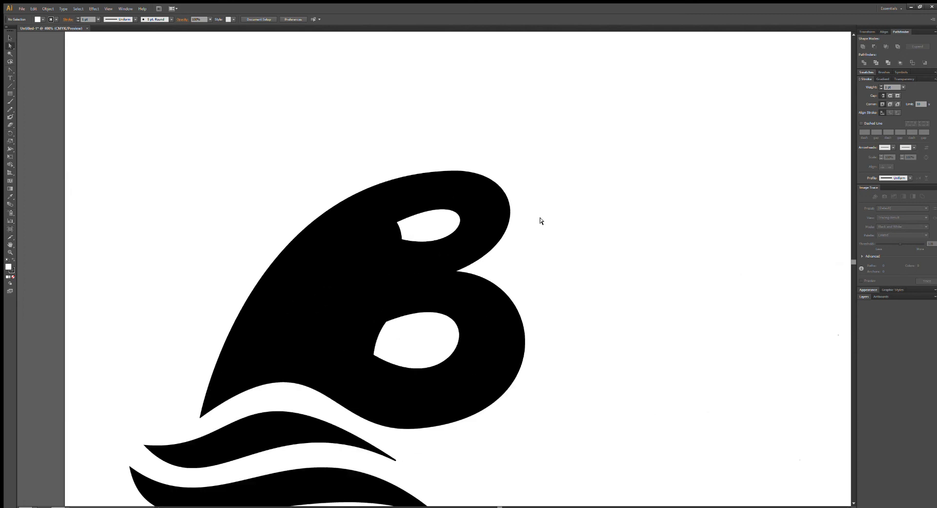
pyautogui.click(443, 218)
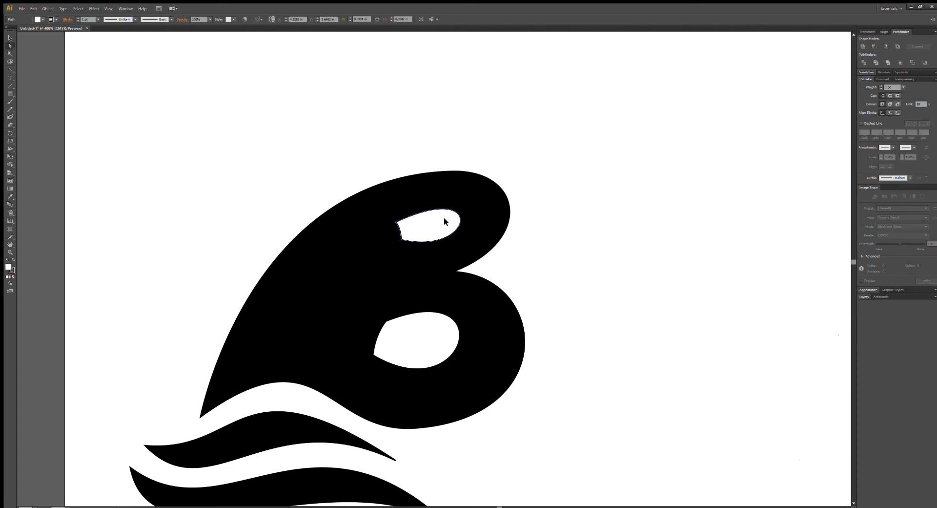
pyautogui.press('Up')
pyautogui.press('Up')
pyautogui.click(582, 257)
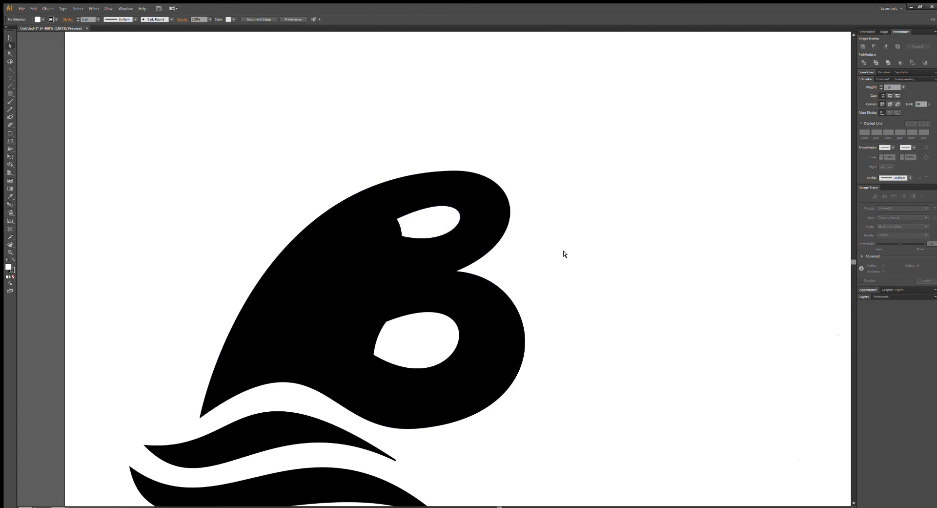
# Duplicate the entire logo and place the copy directly below the original.
pyautogui.hotkey('ctrl', '-')
pyautogui.hotkey('ctrl', '-')
pyautogui.hotkey('ctrl', '-')
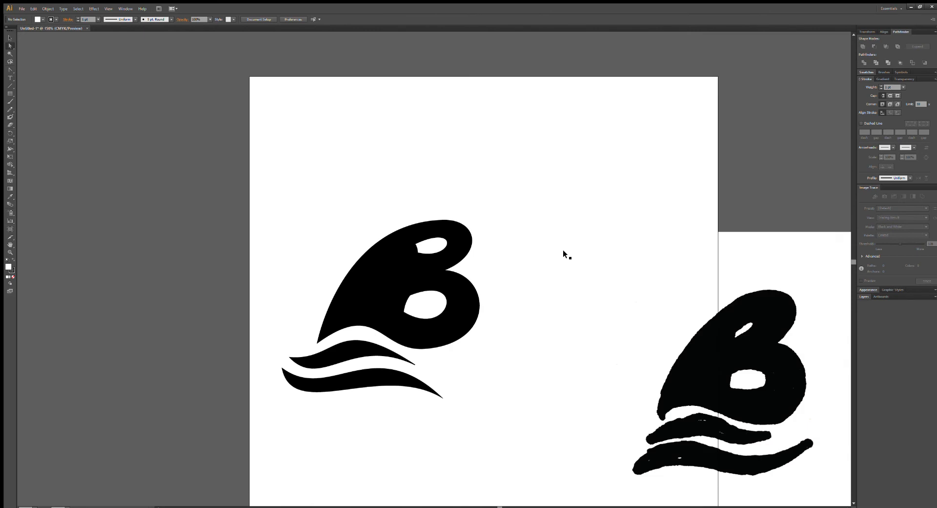
pyautogui.moveTo(521, 365); pyautogui.dragTo(505, 274)
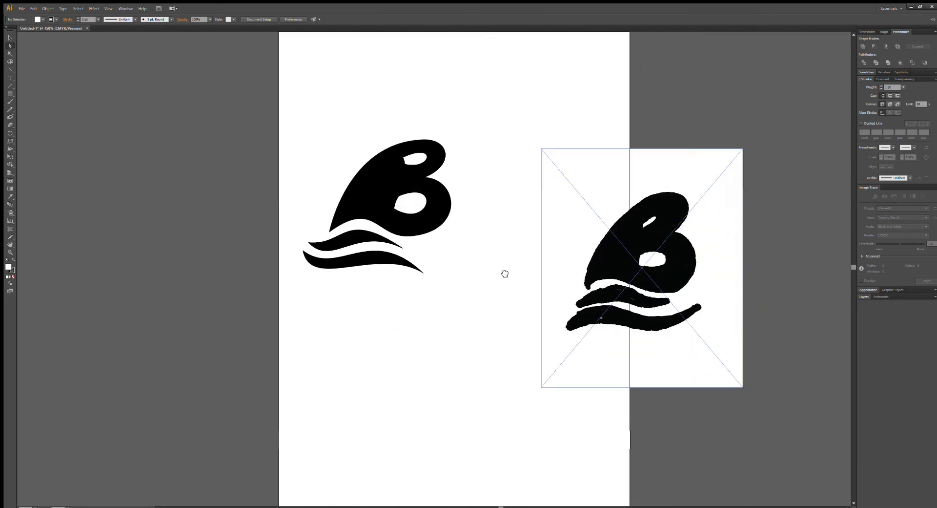
pyautogui.moveTo(487, 111); pyautogui.dragTo(287, 291)
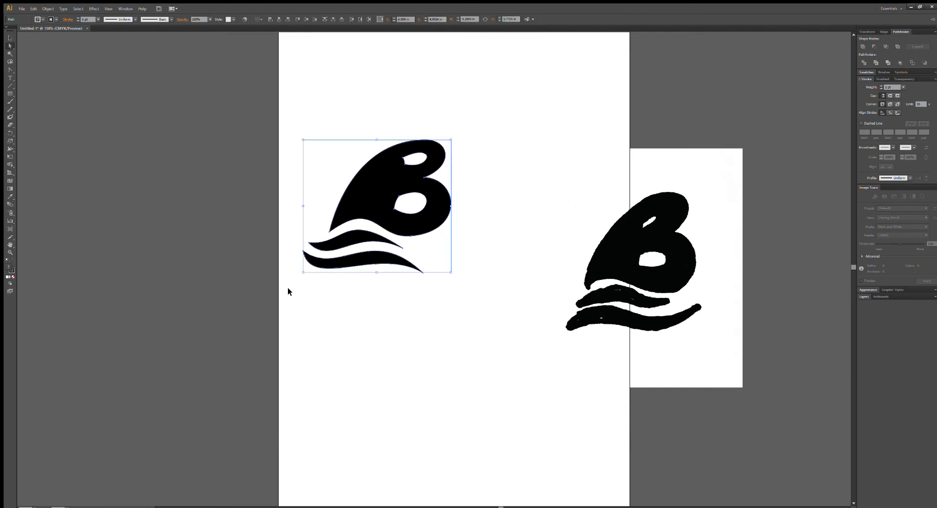
pyautogui.hotkey('ctrl', 'c')
pyautogui.hotkey('ctrl', 'v')
pyautogui.moveTo(446, 229); pyautogui.dragTo(411, 338)
pyautogui.moveTo(512, 423); pyautogui.dragTo(548, 380)
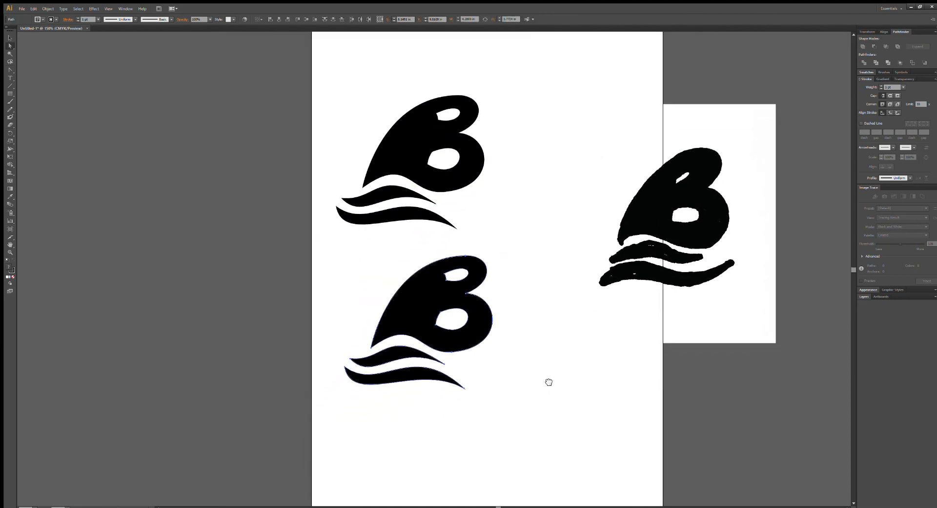
# Delete the lower wave from the copied logo and select its remaining wave as a whole object.
pyautogui.hotkey('ctrl', '=')
pyautogui.hotkey('ctrl', '=')
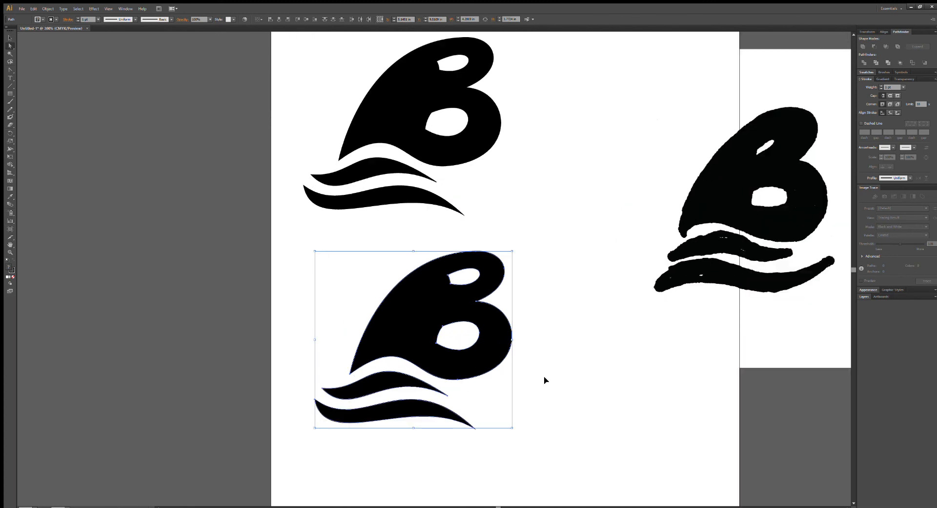
pyautogui.moveTo(549, 381); pyautogui.dragTo(552, 270)
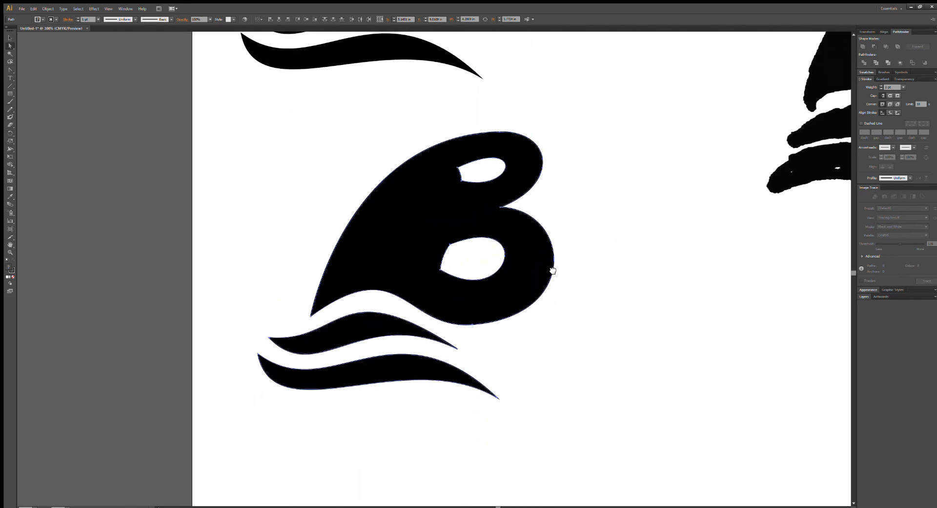
pyautogui.click(572, 293)
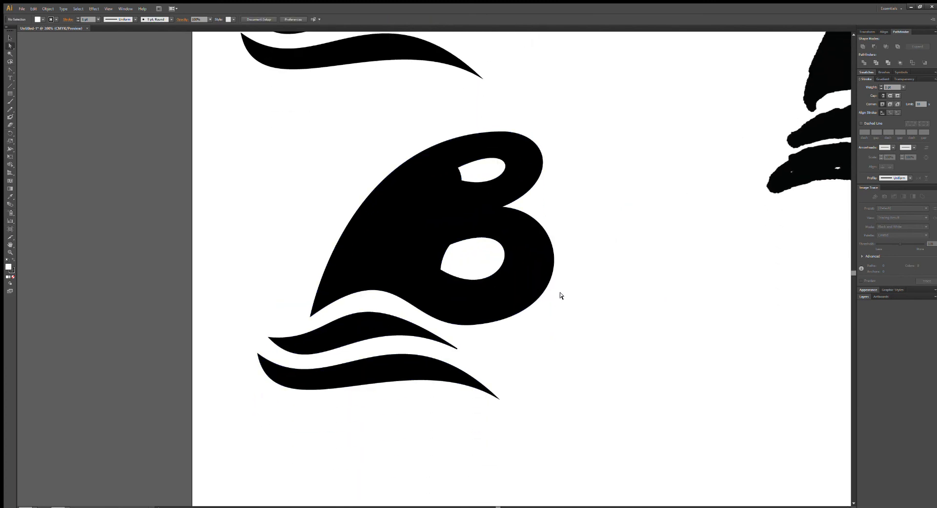
pyautogui.click(372, 372)
pyautogui.press('Delete')
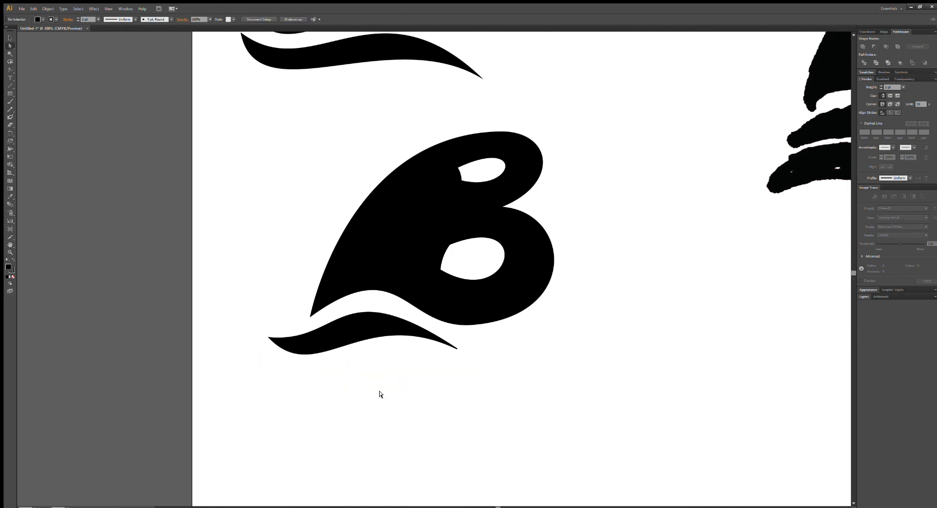
pyautogui.click(367, 331)
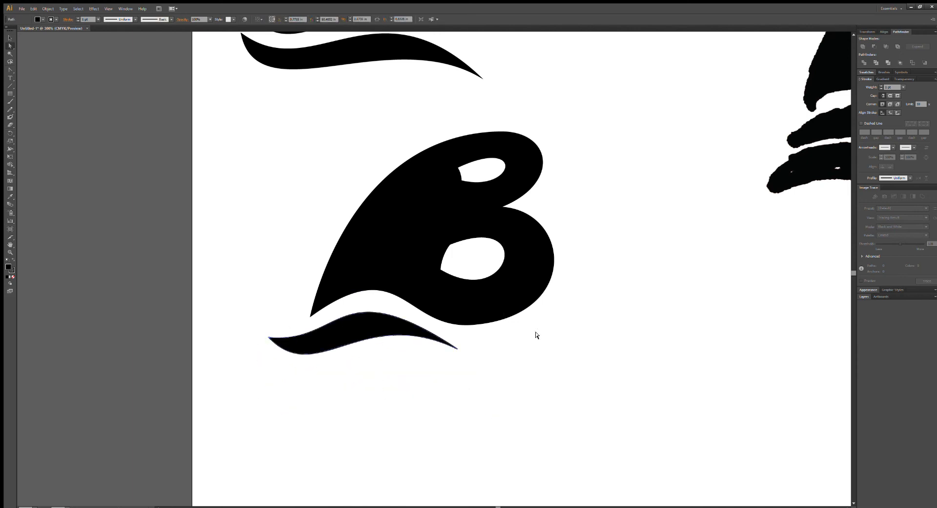
pyautogui.moveTo(681, 333); pyautogui.dragTo(577, 395)
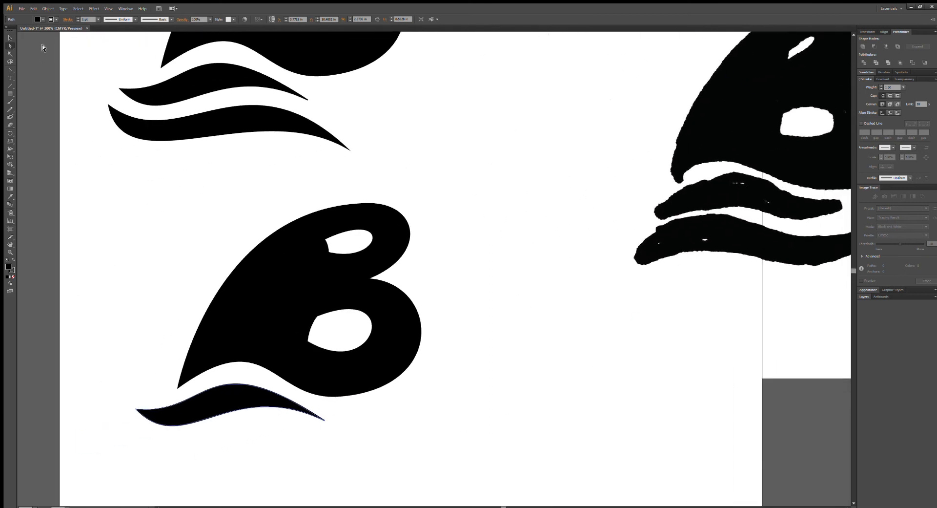
pyautogui.click(10, 38)
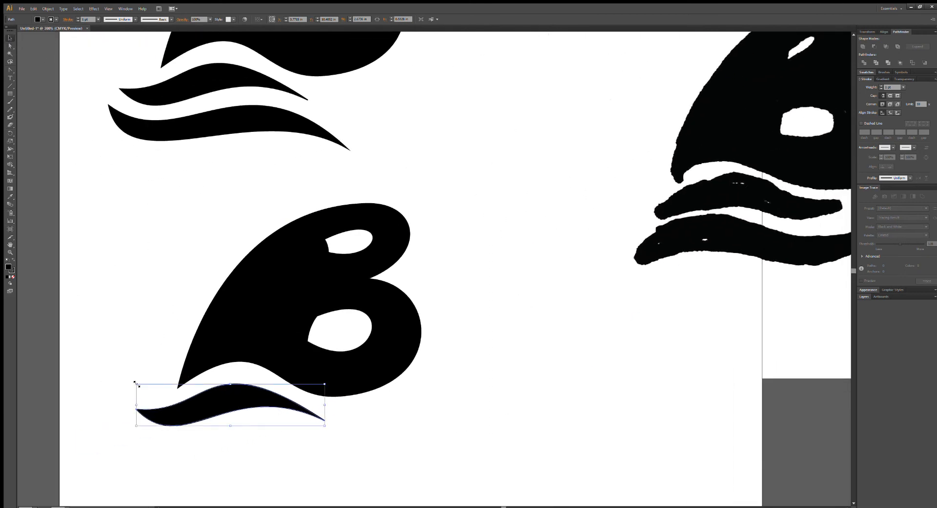
# Try to rotate the copy's remaining wave 180 degrees and reposition it below the B, and undo both changes.
pyautogui.moveTo(137, 381); pyautogui.dragTo(386, 431)
pyautogui.moveTo(258, 406); pyautogui.dragTo(287, 426)
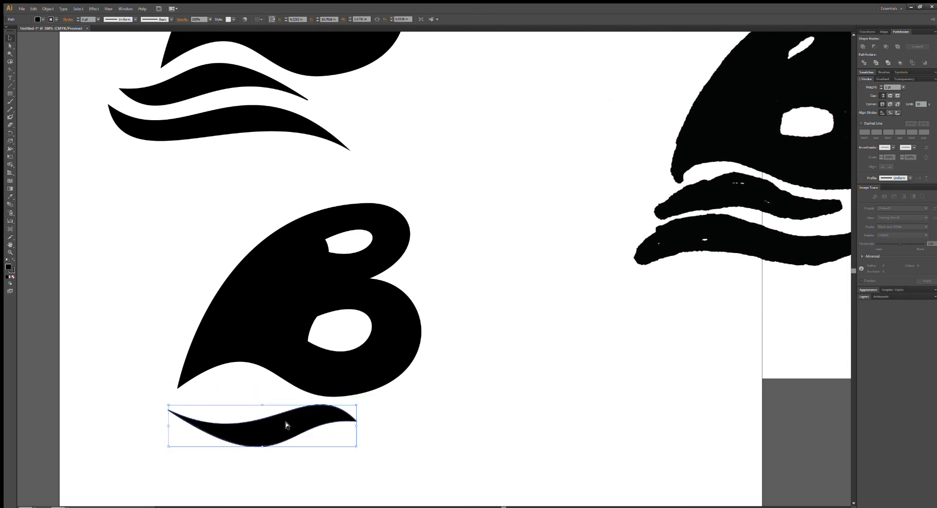
pyautogui.hotkey('ctrl', 'z')
pyautogui.hotkey('ctrl', 'z')
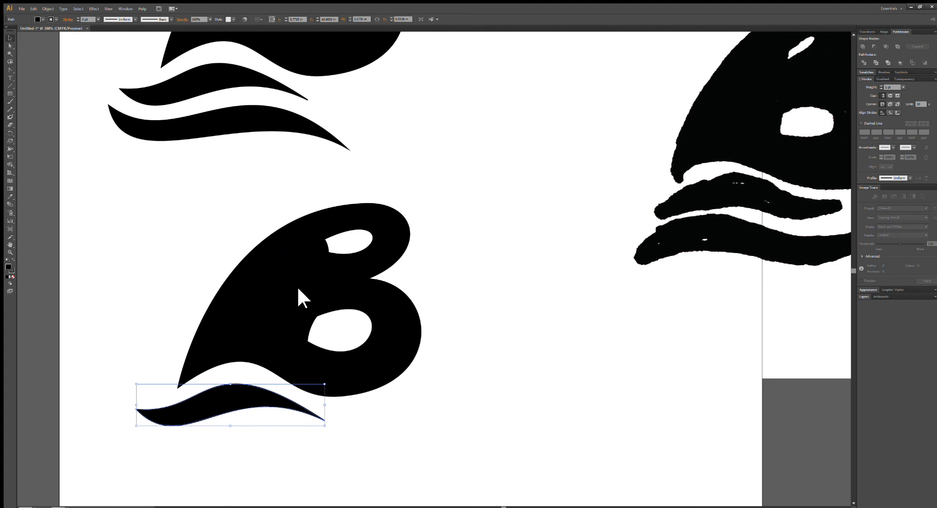
# Mirror the copy's wave horizontally, position it just below the B, and deselect it.
pyautogui.moveTo(256, 407); pyautogui.dragTo(271, 415)
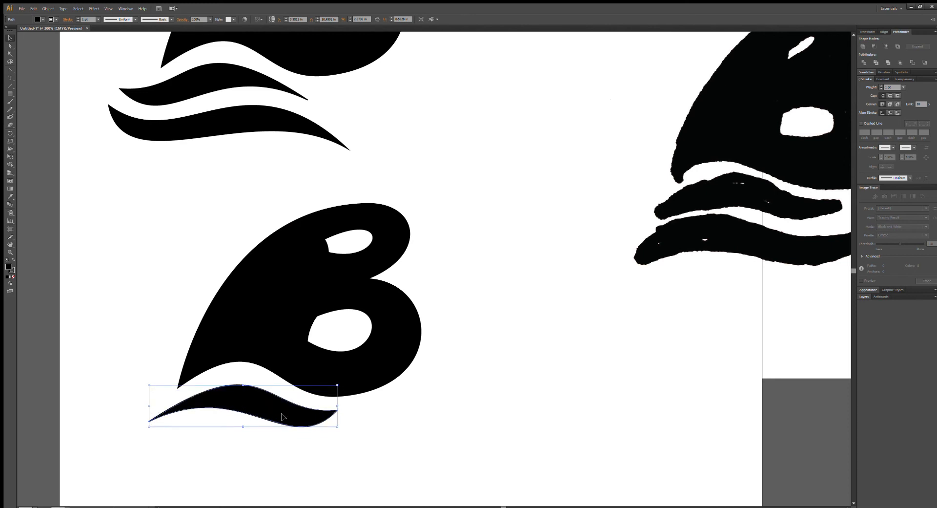
pyautogui.click(10, 46)
pyautogui.click(513, 452)
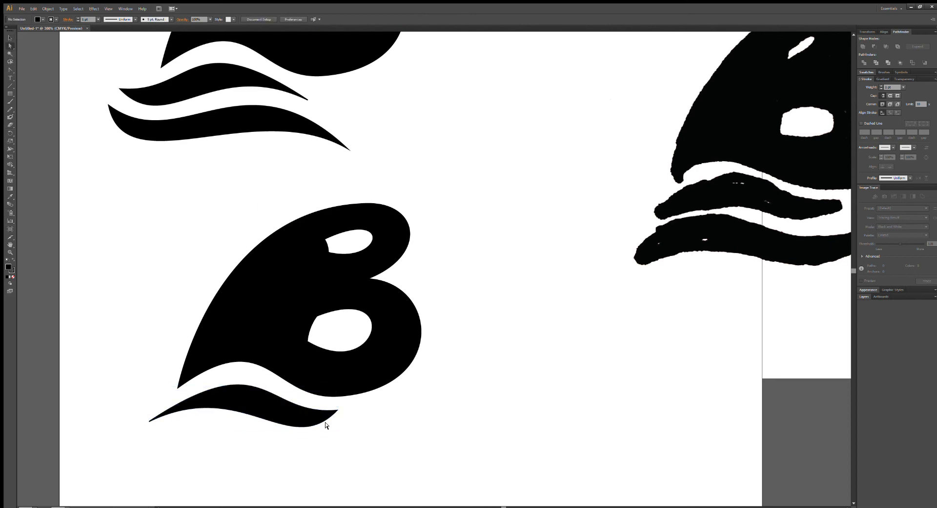
# Pull the mirrored wave's right tip outward and down, and adjust the curve handles to smooth its upper edge.
pyautogui.moveTo(338, 412); pyautogui.dragTo(359, 421)
pyautogui.moveTo(265, 341); pyautogui.dragTo(261, 331)
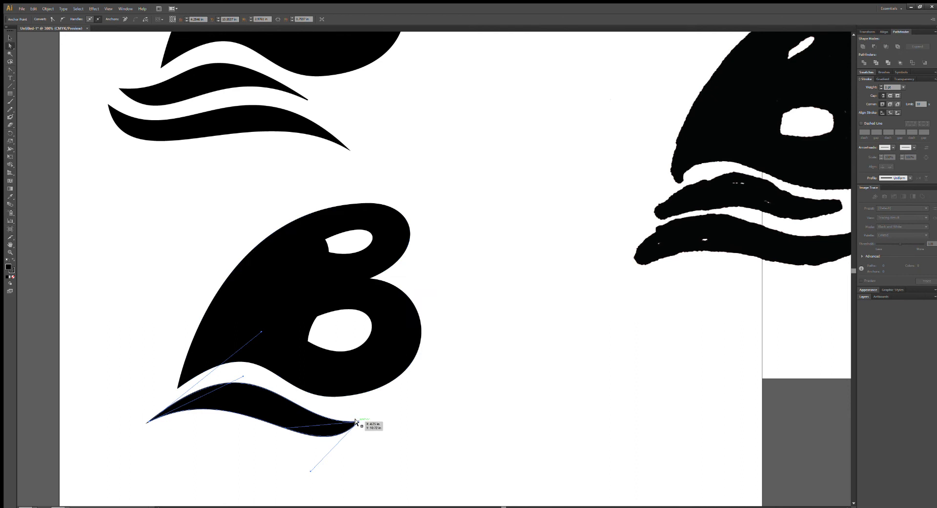
pyautogui.moveTo(282, 427); pyautogui.dragTo(261, 419)
# Try to flatten the wave's lower edge by extending the right tip's lower handle, and undo the change.
pyautogui.moveTo(308, 471); pyautogui.dragTo(265, 460)
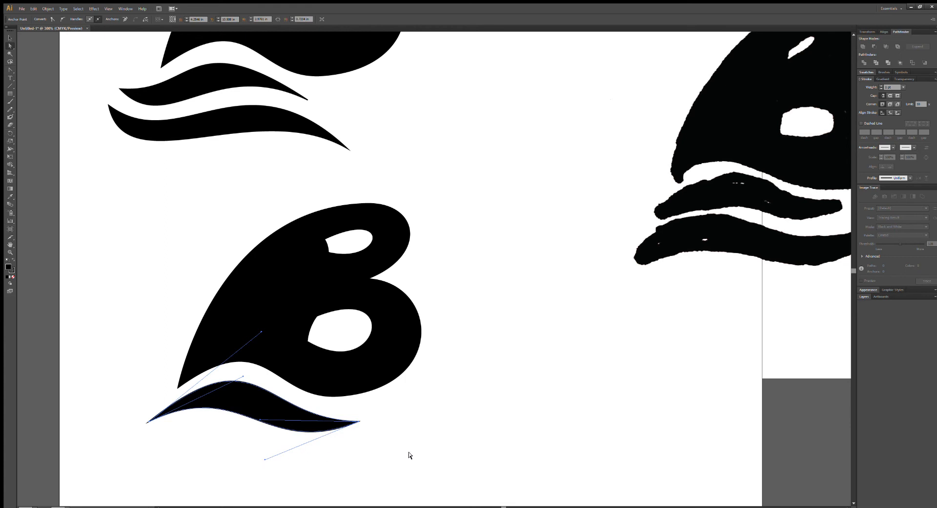
pyautogui.hotkey('ctrl', 'z')
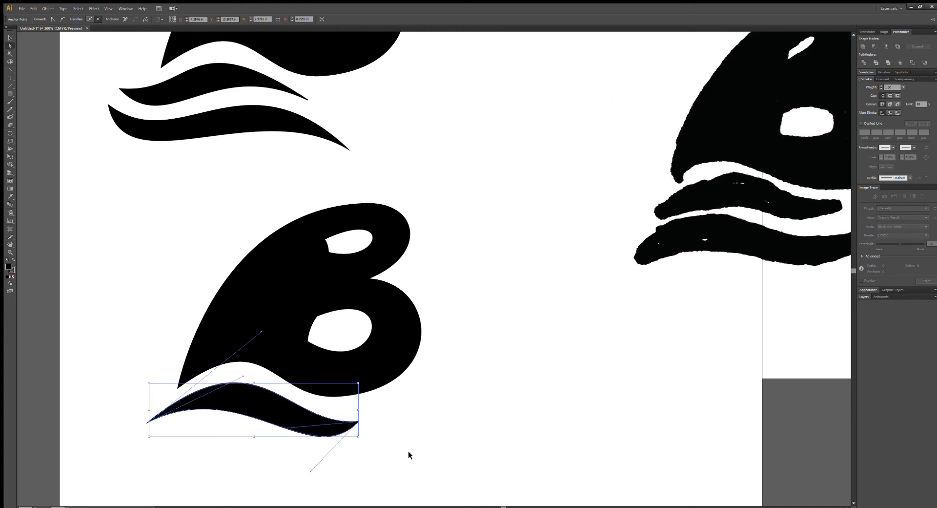
pyautogui.hotkey('ctrl', 'y')
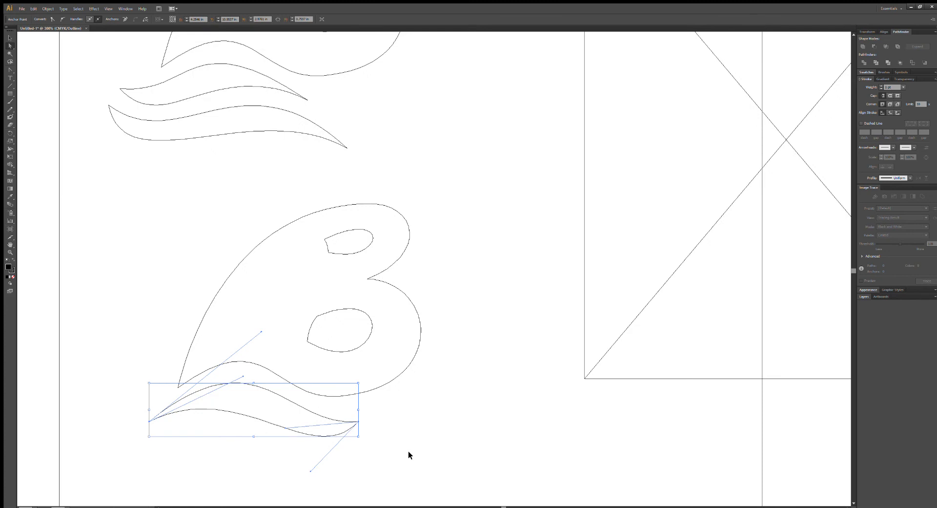
pyautogui.hotkey('ctrl', 'y')
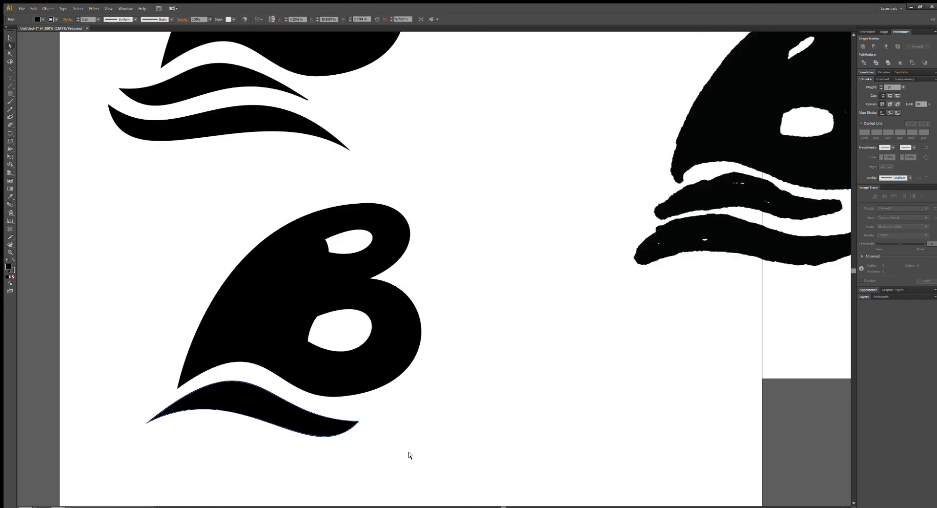
pyautogui.click(356, 420)
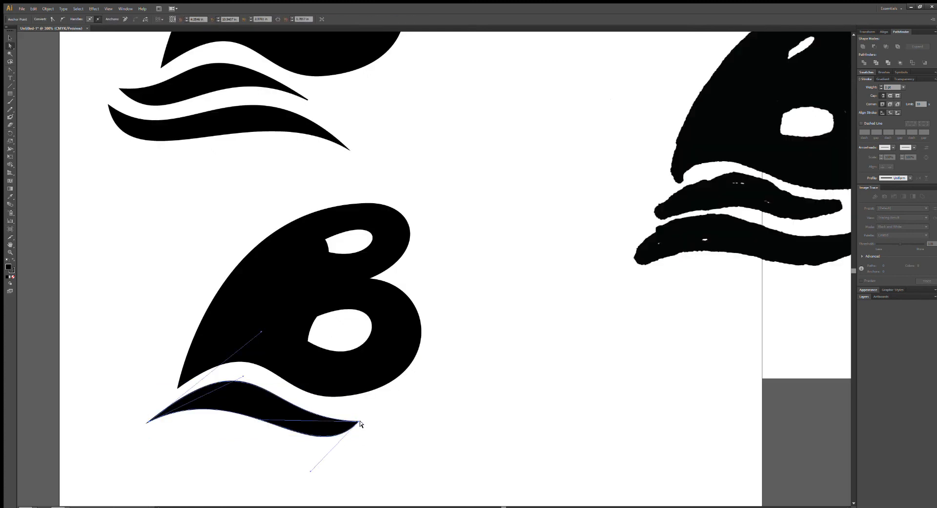
pyautogui.moveTo(523, 396); pyautogui.dragTo(420, 414)
pyautogui.click(373, 381)
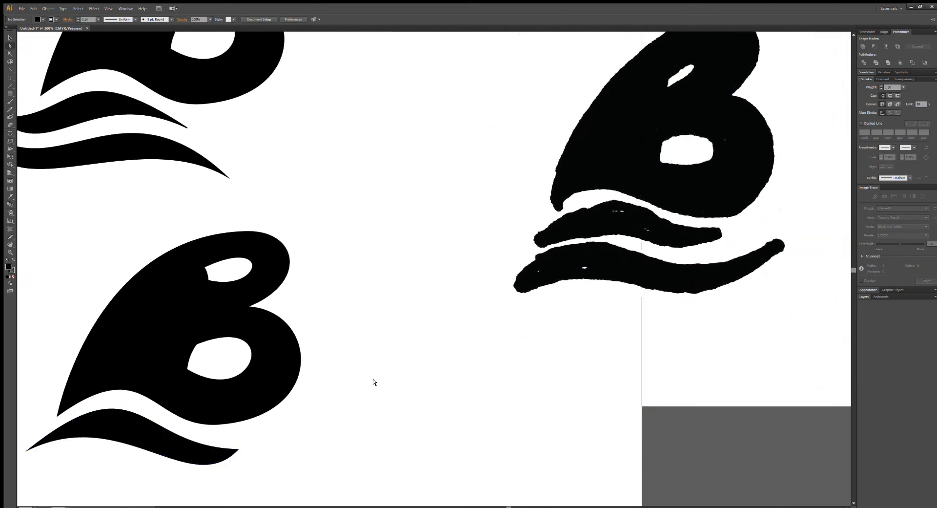
# Pull the copied logo's wave down slightly at its left tip, and deselect the wave.
pyautogui.scroll(-2, 449, 408)
pyautogui.hscroll(-1, 450, 408)
pyautogui.click(128, 380)
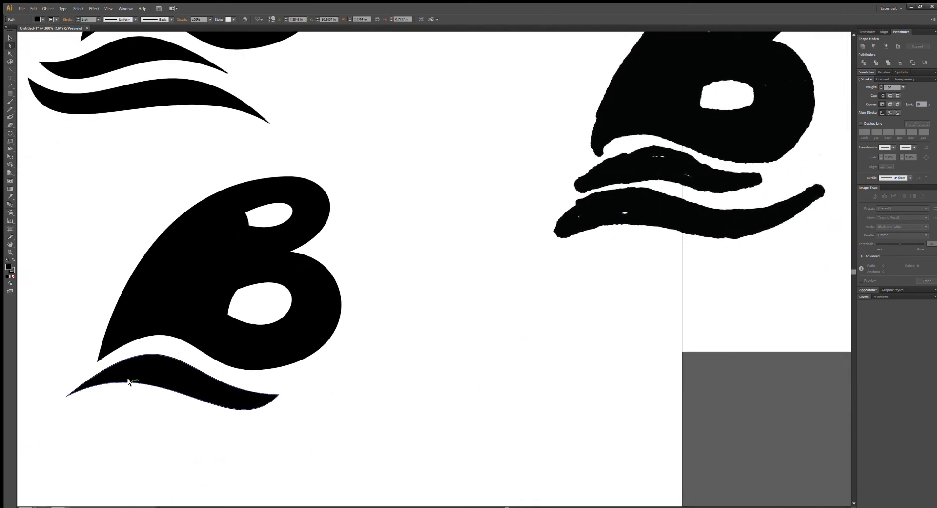
pyautogui.moveTo(67, 395); pyautogui.dragTo(65, 397)
pyautogui.click(65, 393)
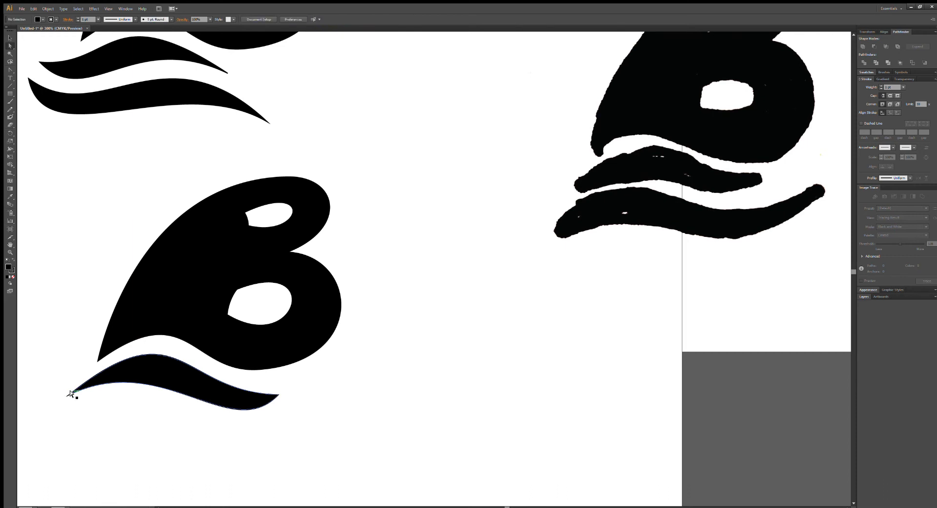
pyautogui.click(68, 394)
pyautogui.moveTo(67, 396); pyautogui.dragTo(68, 399)
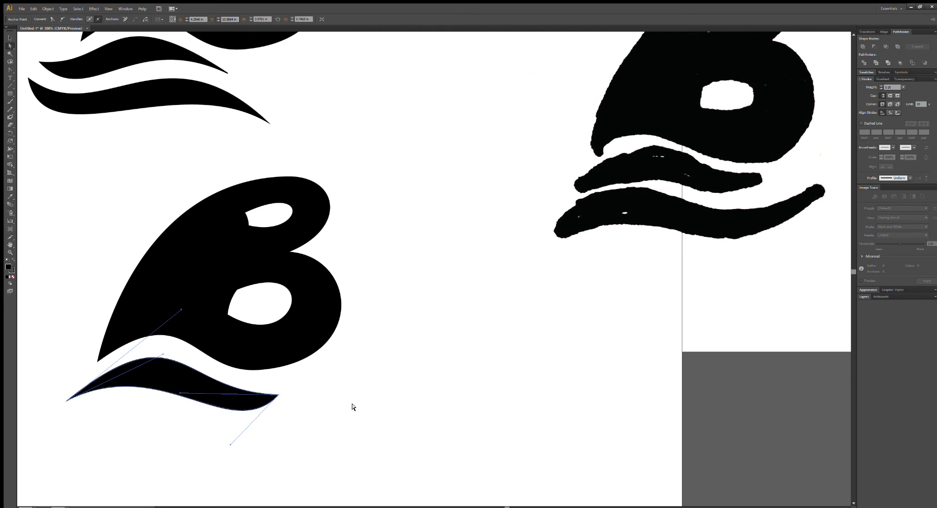
pyautogui.click(354, 407)
# Duplicate the wave below the first one, enlarge the duplicate, and nudge it up and to the left.
pyautogui.moveTo(441, 462); pyautogui.dragTo(477, 399)
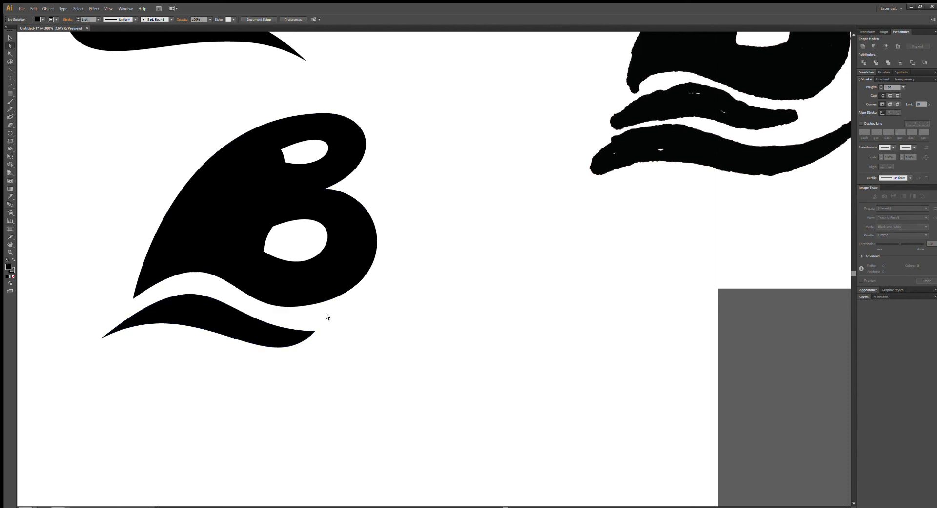
pyautogui.click(219, 321)
pyautogui.moveTo(218, 321); pyautogui.dragTo(153, 359)
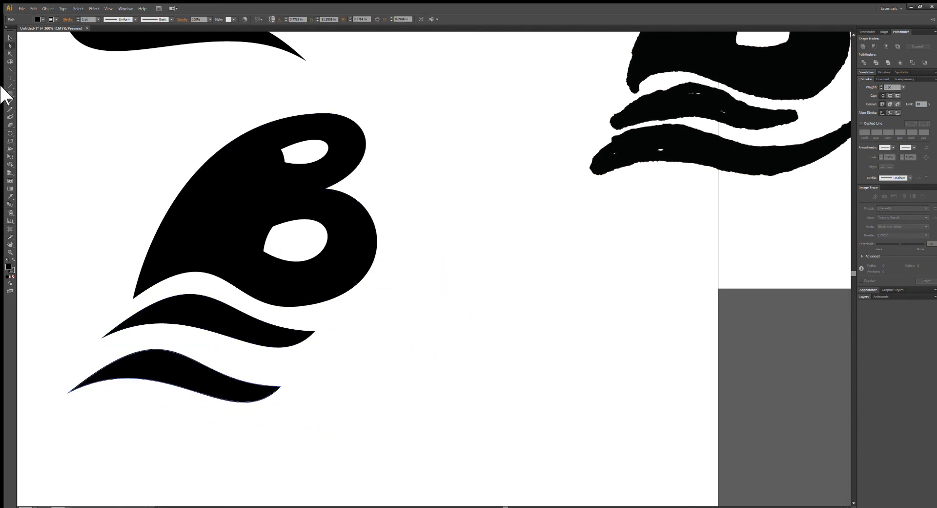
pyautogui.click(10, 38)
pyautogui.moveTo(278, 402); pyautogui.dragTo(327, 416)
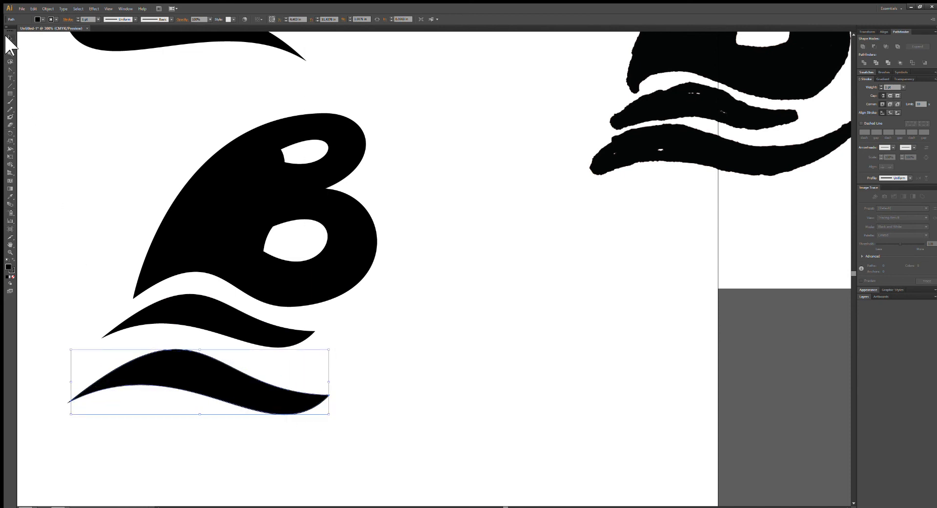
pyautogui.moveTo(198, 384); pyautogui.dragTo(194, 377)
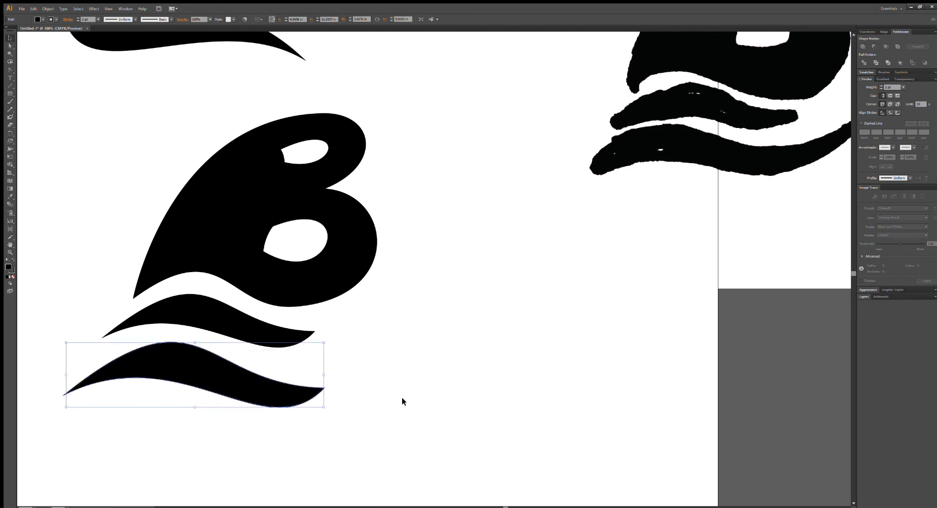
pyautogui.click(437, 354)
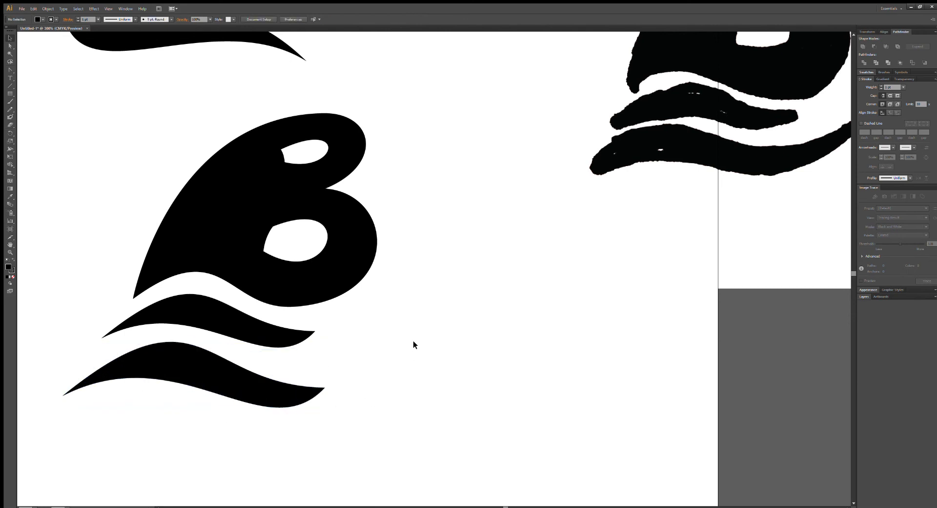
# Raise the lower wave's right tip and extend its upper curve handle to flatten the upper edge.
pyautogui.click(10, 45)
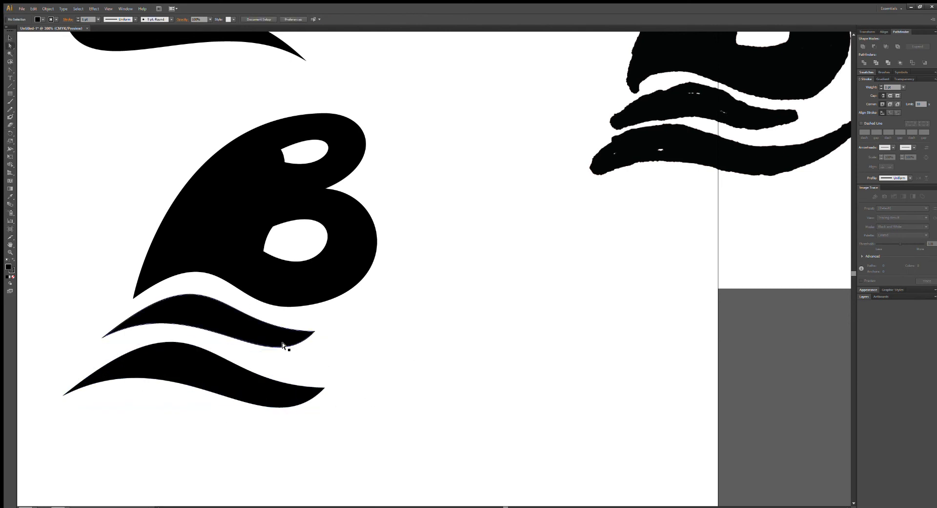
pyautogui.click(231, 379)
pyautogui.click(320, 384)
pyautogui.moveTo(321, 384); pyautogui.dragTo(322, 361)
pyautogui.moveTo(199, 360); pyautogui.dragTo(168, 380)
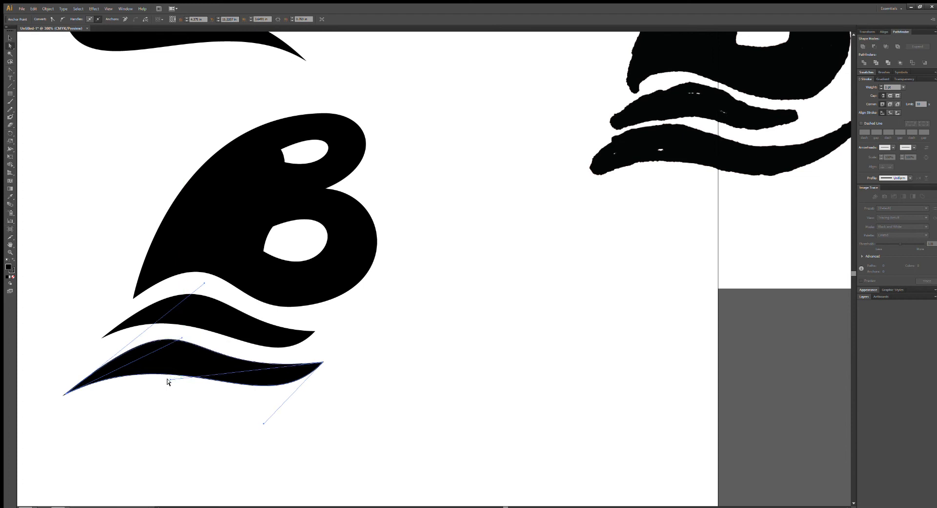
# Raise the lower wave's left tip, and lower both of its curve handles to open a gap beneath the upper wave.
pyautogui.moveTo(63, 395); pyautogui.dragTo(60, 372)
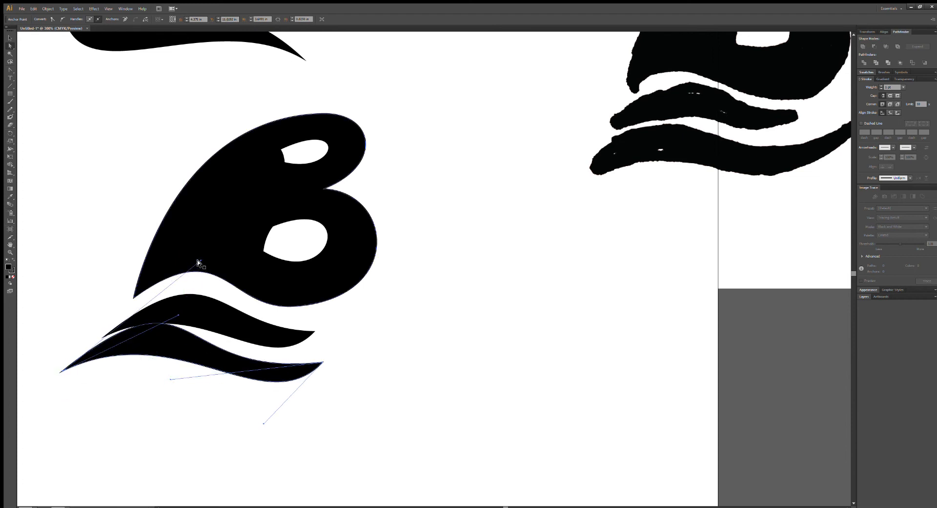
pyautogui.moveTo(197, 262); pyautogui.dragTo(204, 289)
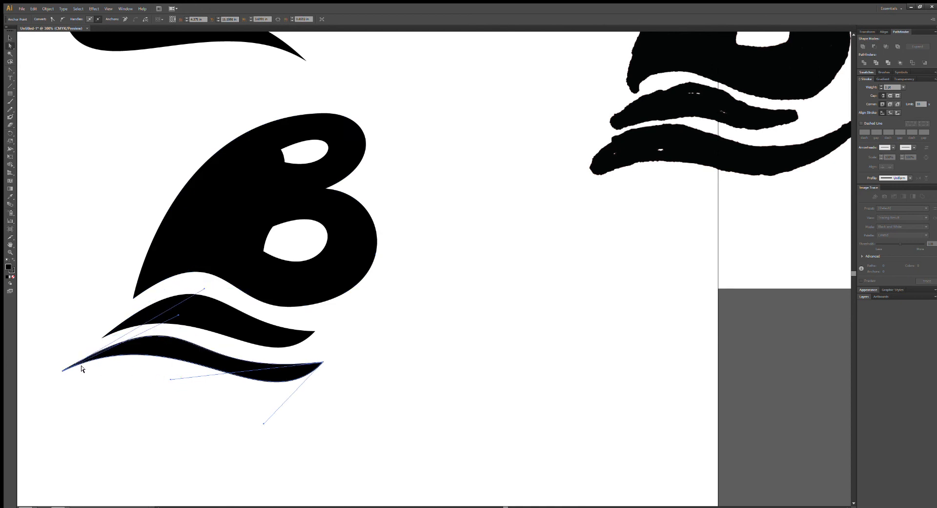
pyautogui.moveTo(176, 313); pyautogui.dragTo(171, 333)
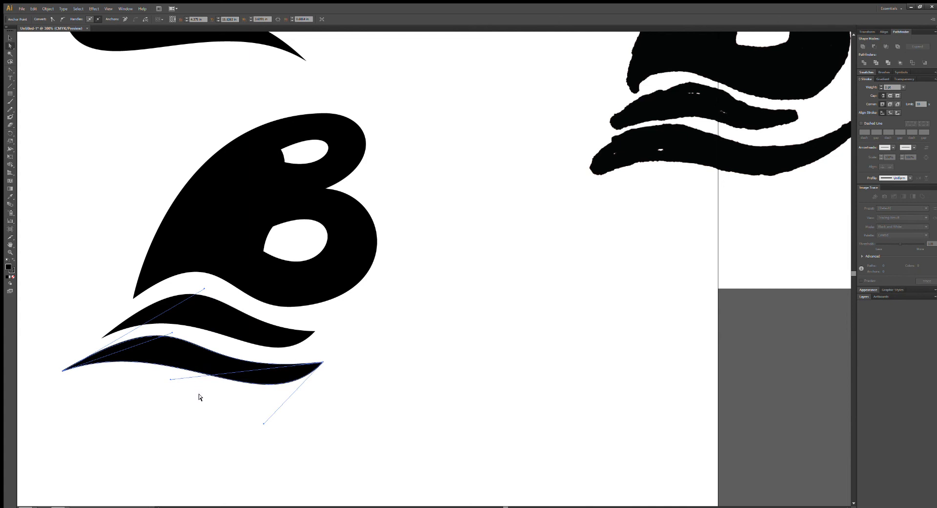
# Deepen the lower wave's right belly with the right tip's handles, lengthen the left tip's upper handle, and deselect the wave.
pyautogui.moveTo(169, 379)
pyautogui.mouseDown()
pyautogui.moveTo(171, 387)
pyautogui.moveTo(159, 382)
pyautogui.moveTo(179, 387)
pyautogui.mouseUp()
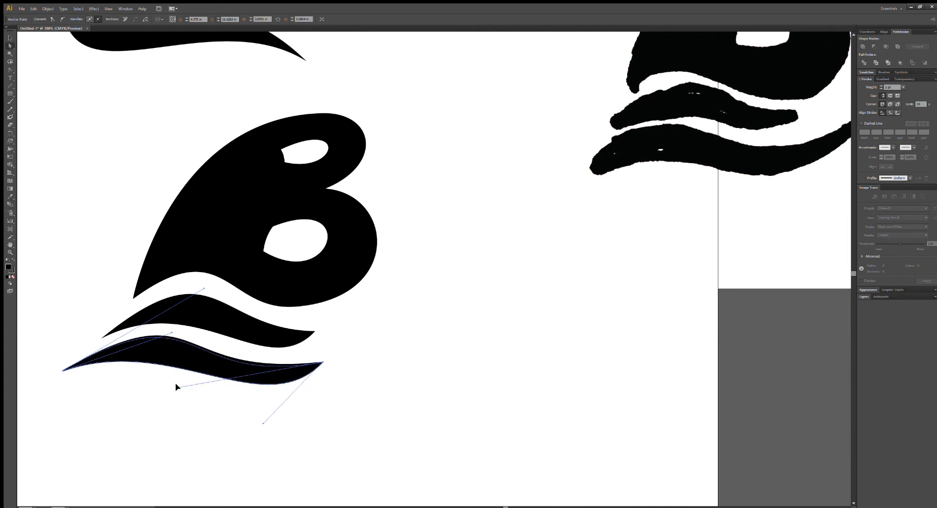
pyautogui.moveTo(264, 425); pyautogui.dragTo(252, 441)
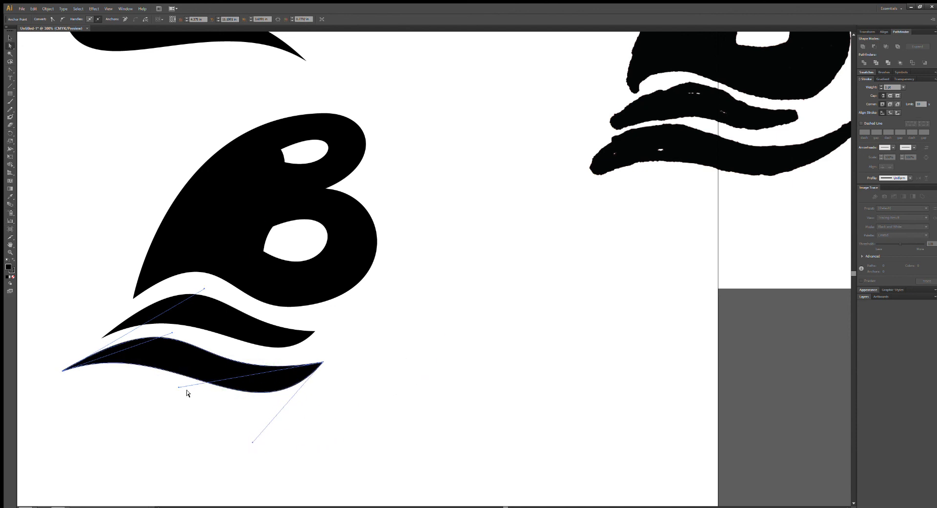
pyautogui.moveTo(177, 385)
pyautogui.mouseDown()
pyautogui.moveTo(193, 391)
pyautogui.moveTo(184, 391)
pyautogui.mouseUp()
pyautogui.moveTo(171, 332); pyautogui.dragTo(185, 329)
pyautogui.hotkey('ctrl', 'z')
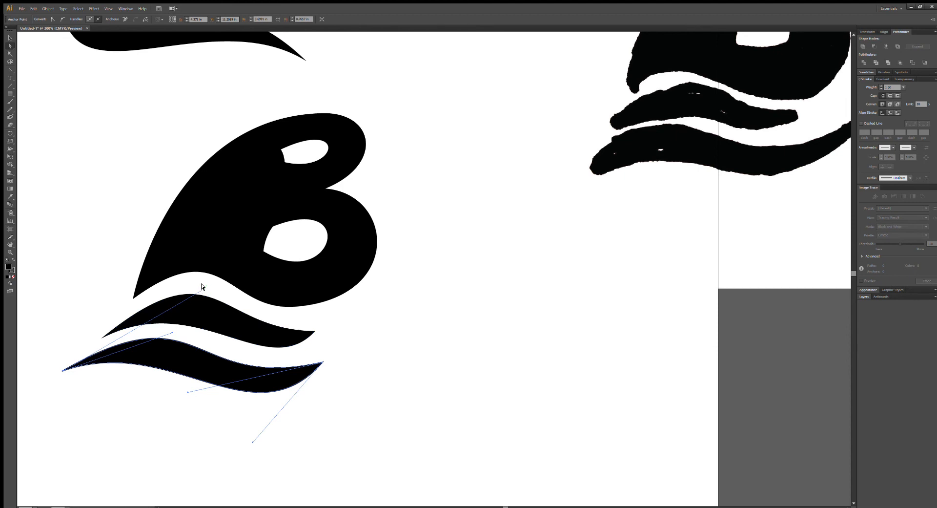
pyautogui.moveTo(203, 287); pyautogui.dragTo(222, 288)
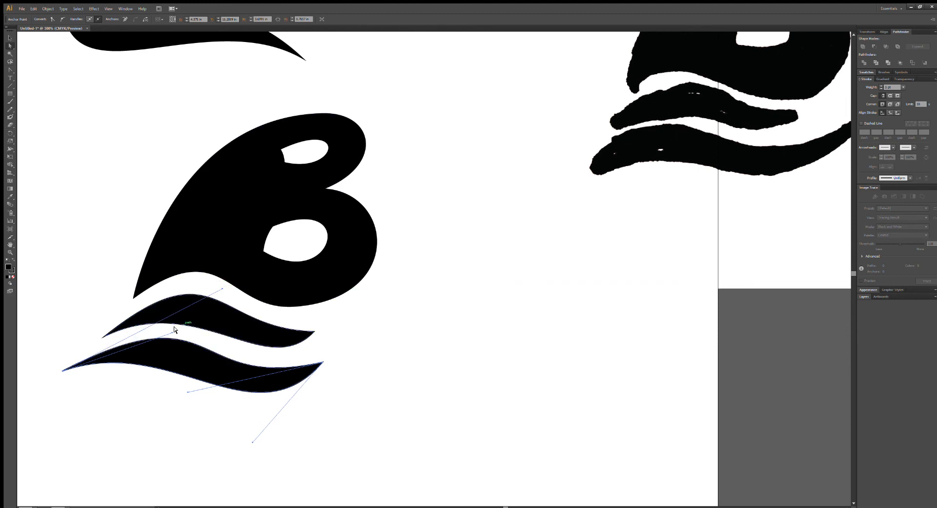
pyautogui.click(527, 319)
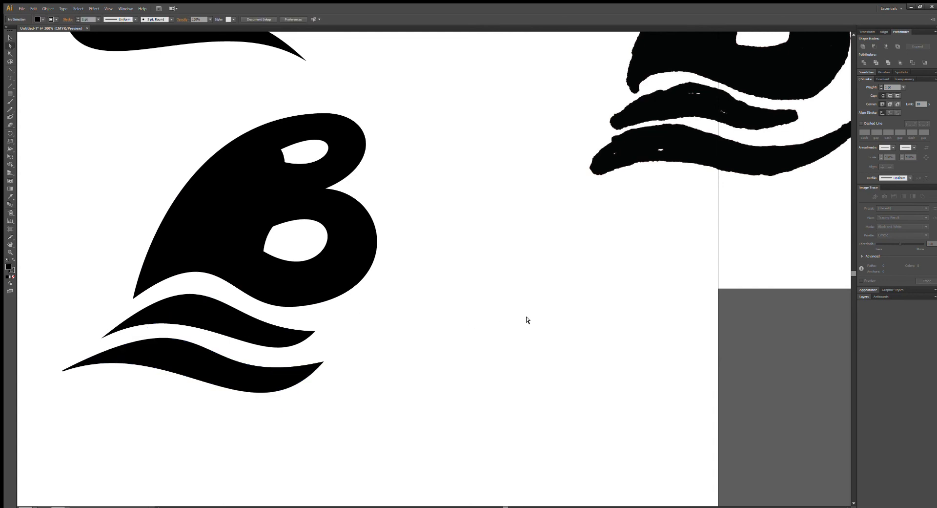
# Move the upper white counter of the copied B slightly up and to the right.
pyautogui.hotkey('ctrl', '-')
pyautogui.hotkey('ctrl', '-')
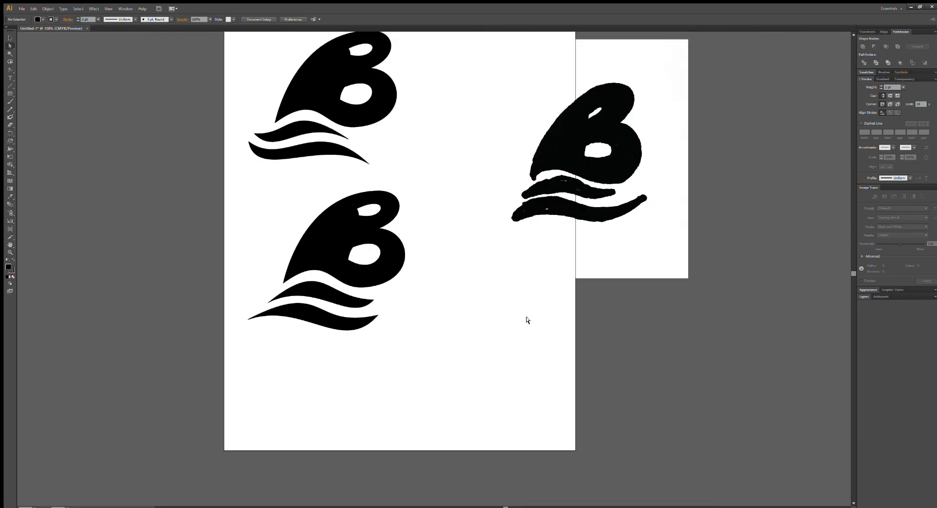
pyautogui.moveTo(463, 159); pyautogui.dragTo(400, 241)
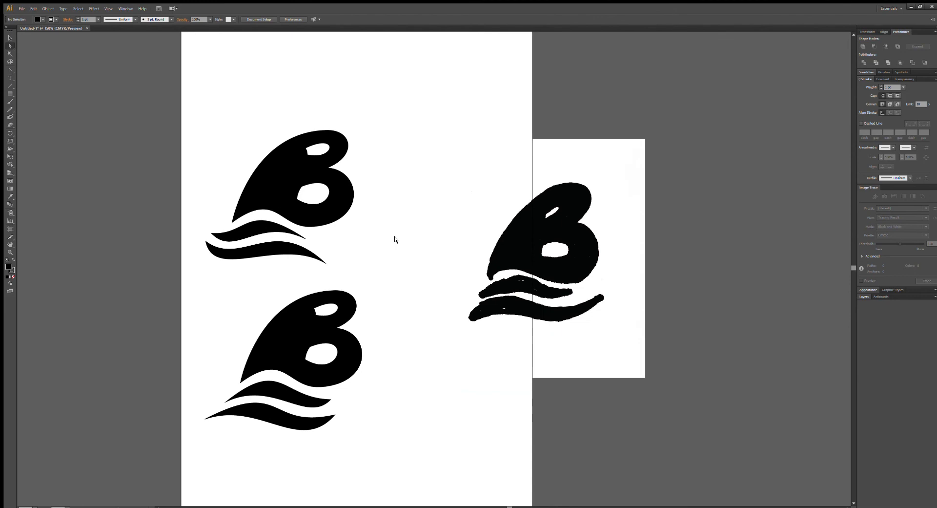
pyautogui.hotkey('ctrl', '+')
pyautogui.hotkey('ctrl', '+')
pyautogui.hotkey('ctrl', '+')
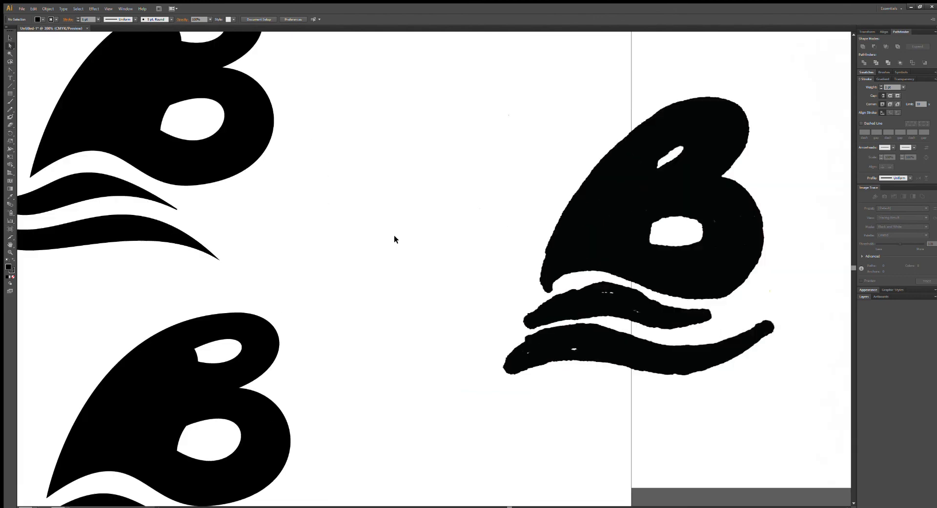
pyautogui.moveTo(362, 214); pyautogui.dragTo(560, 69)
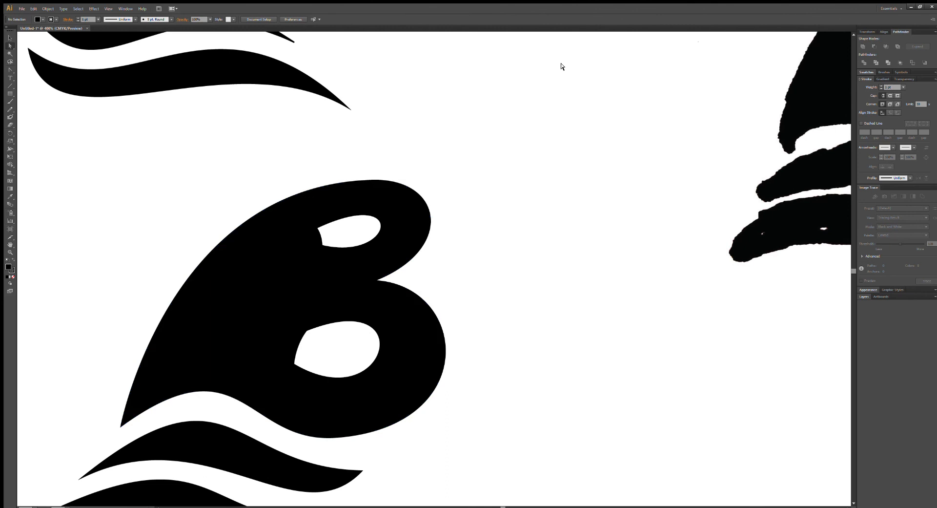
pyautogui.hotkey('ctrl', '+')
pyautogui.hotkey('ctrl', '+')
pyautogui.moveTo(350, 257); pyautogui.dragTo(483, 240)
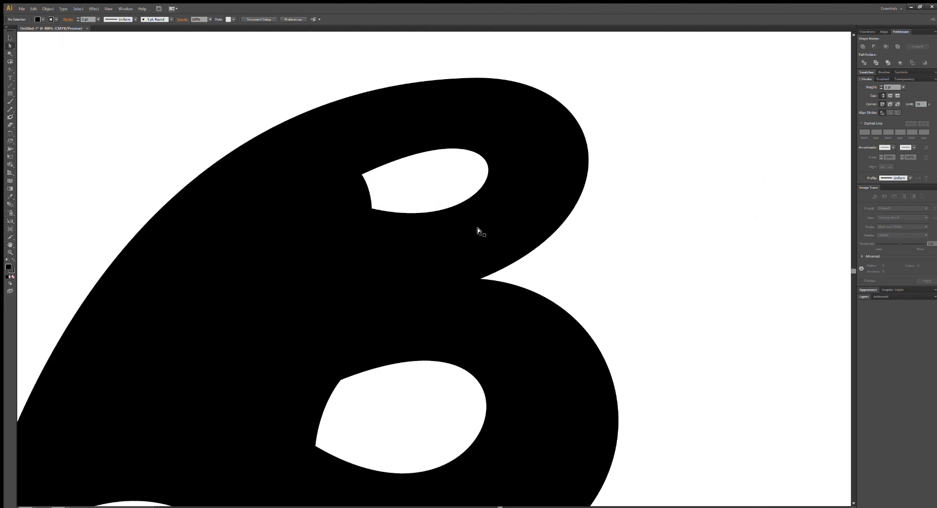
pyautogui.click(305, 241)
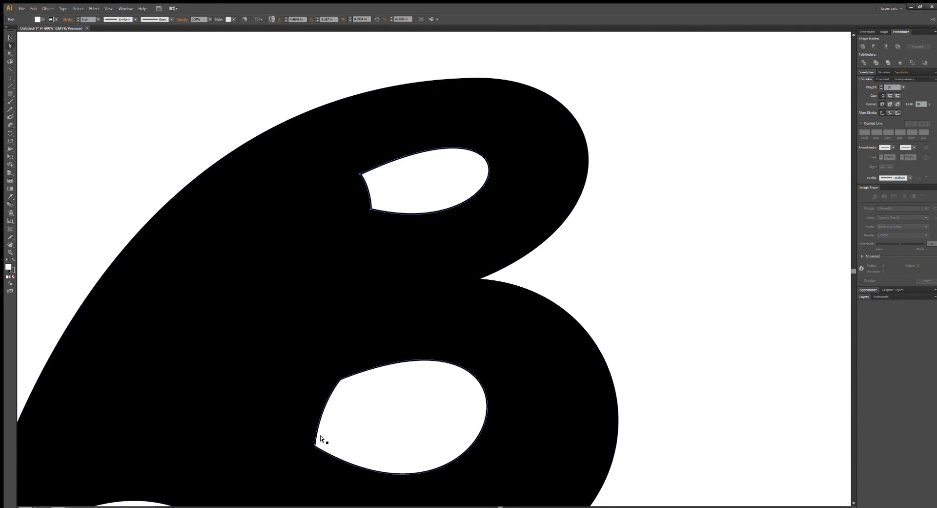
pyautogui.click(394, 204)
pyautogui.moveTo(367, 206); pyautogui.dragTo(387, 204)
pyautogui.click(390, 200)
pyautogui.hotkey('ctrl', 'z')
# Reshape the upper counter by pulling its upper-left corner inward and steepening its top curve handle, and nudge it up and right.
pyautogui.click(387, 198)
pyautogui.click(387, 198)
pyautogui.moveTo(387, 198); pyautogui.dragTo(383, 200)
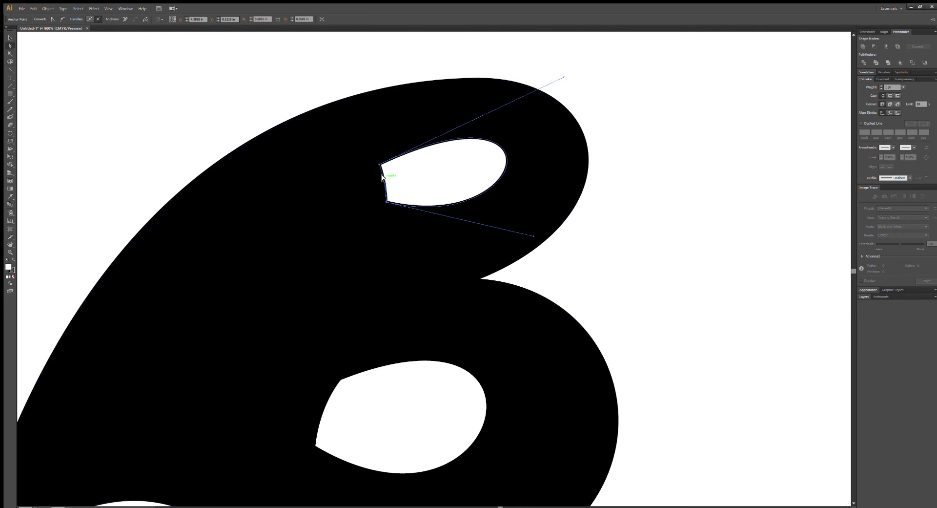
pyautogui.moveTo(385, 177); pyautogui.dragTo(392, 153)
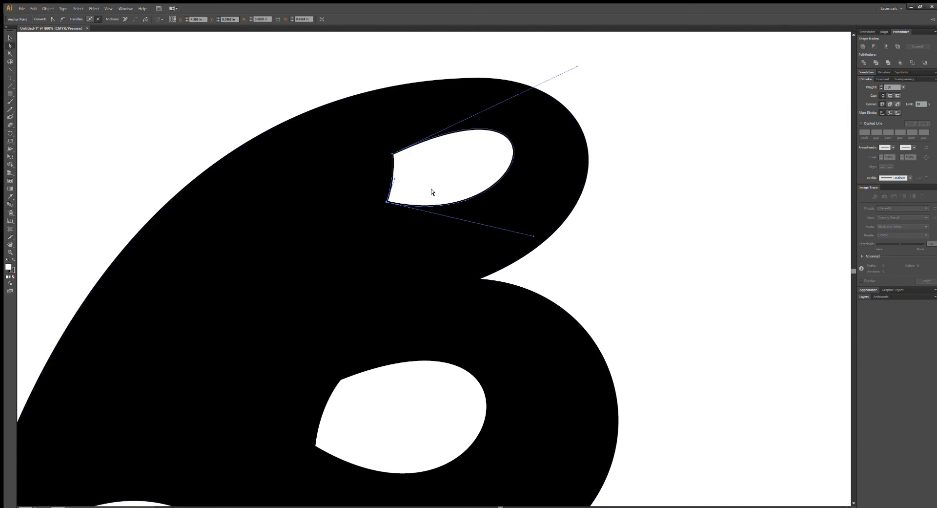
pyautogui.moveTo(388, 150); pyautogui.dragTo(389, 168)
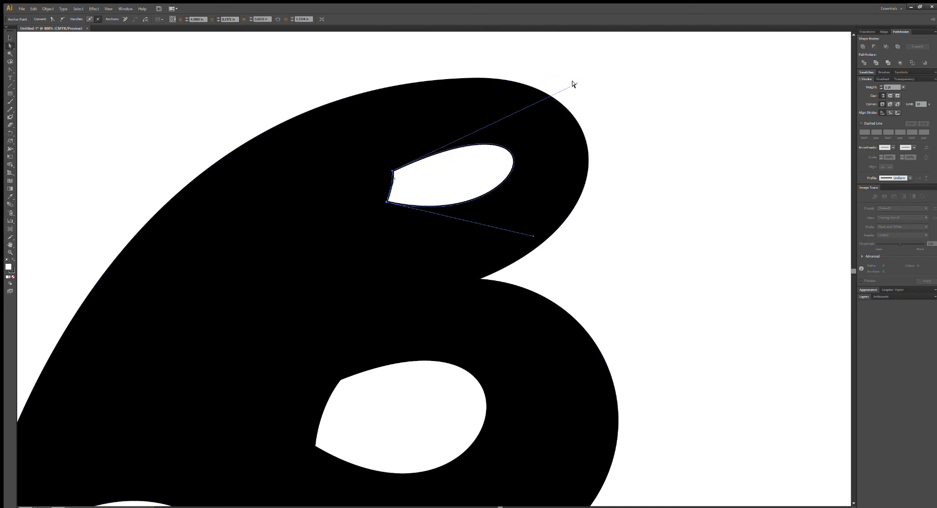
pyautogui.moveTo(574, 82); pyautogui.dragTo(553, 73)
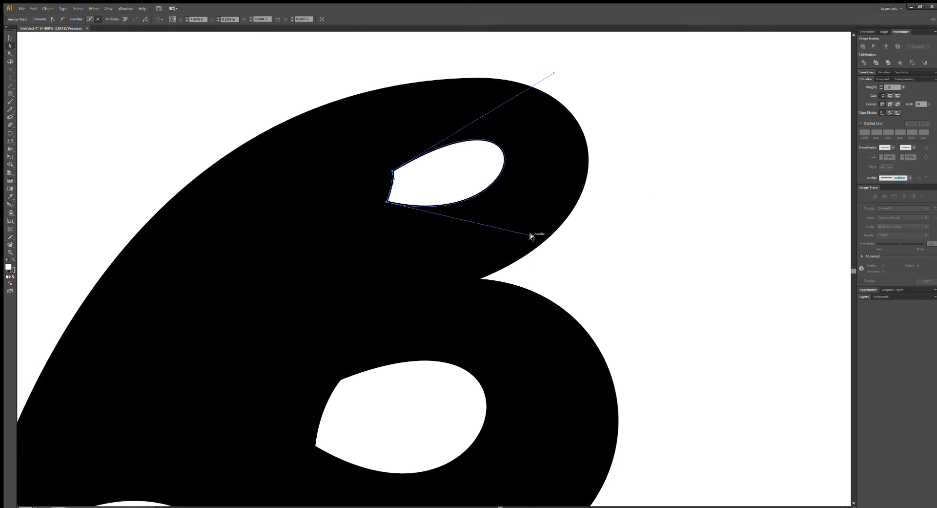
pyautogui.moveTo(430, 197); pyautogui.dragTo(436, 193)
# Rotate the upper counter slightly counter-clockwise, reduce its height, and deselect it.
pyautogui.click(10, 37)
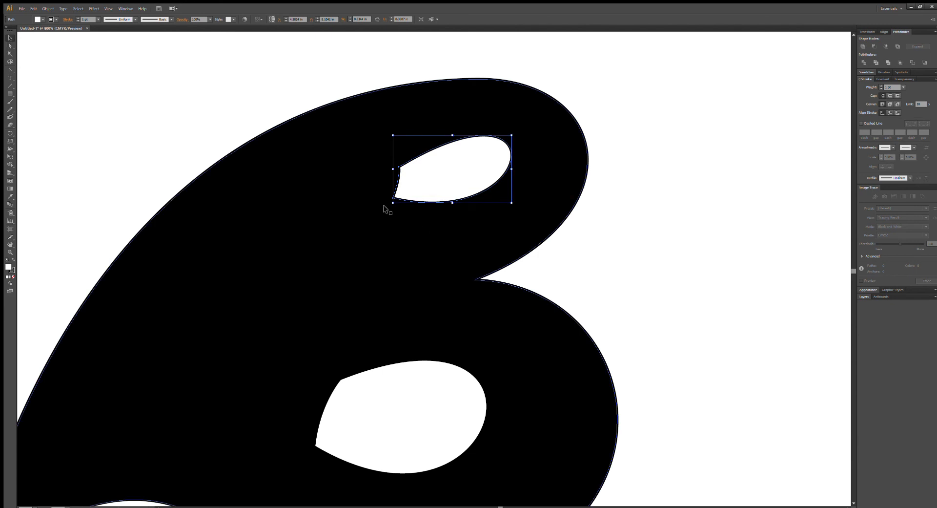
pyautogui.moveTo(387, 201); pyautogui.dragTo(391, 214)
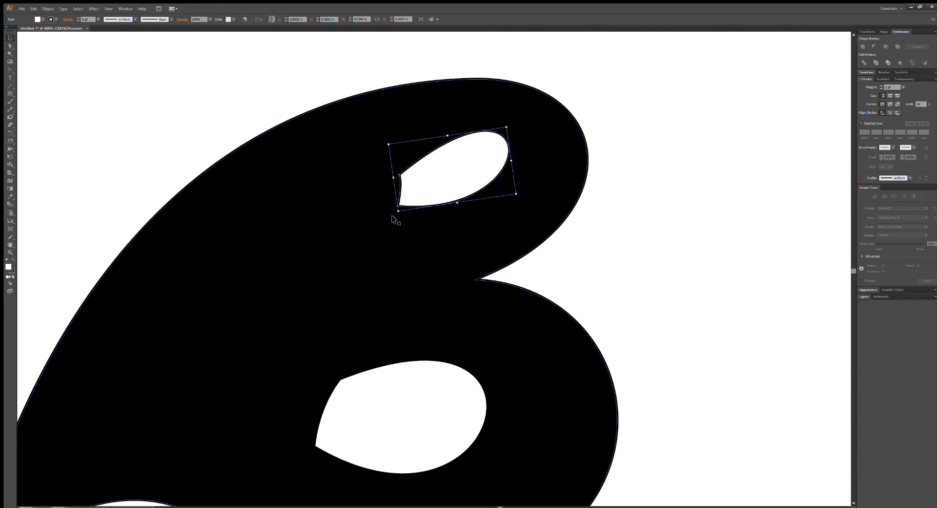
pyautogui.moveTo(396, 215); pyautogui.dragTo(398, 210)
pyautogui.moveTo(511, 136); pyautogui.dragTo(512, 145)
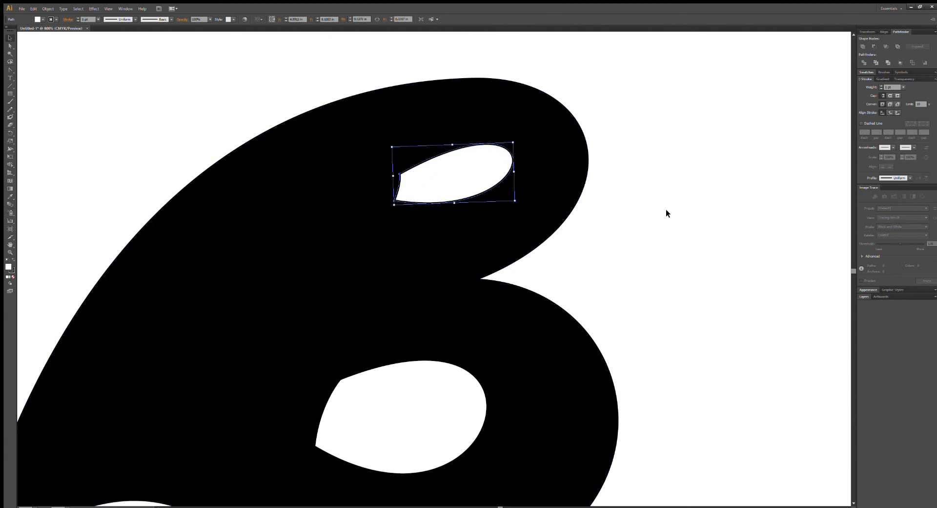
pyautogui.click(670, 223)
# Examine the upper counter's left-edge anchor points and handles, and check the counter against the whole copied logo.
pyautogui.click(418, 174)
pyautogui.click(10, 45)
pyautogui.click(338, 151)
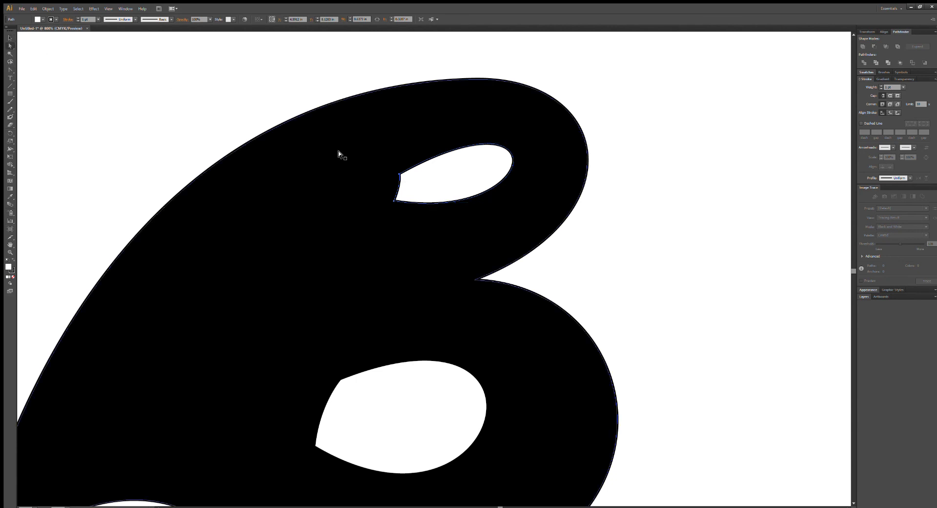
pyautogui.click(393, 200)
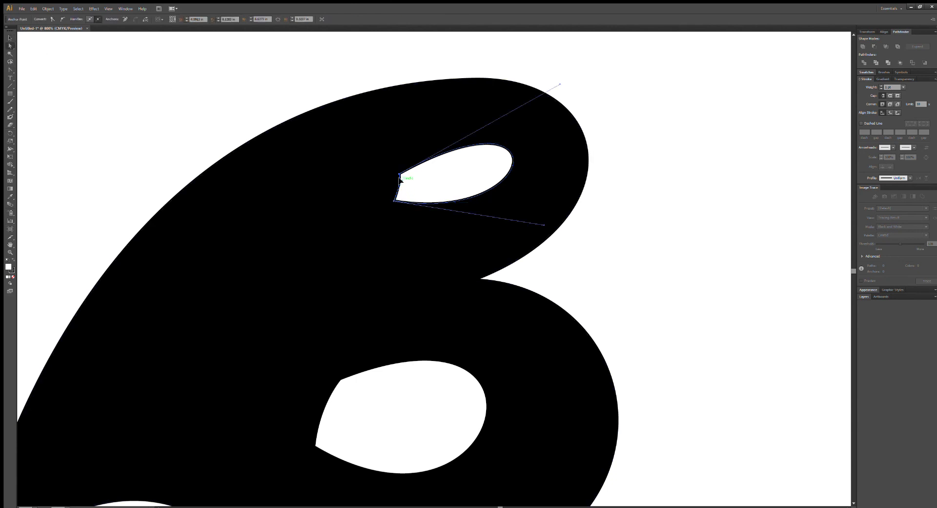
pyautogui.click(634, 232)
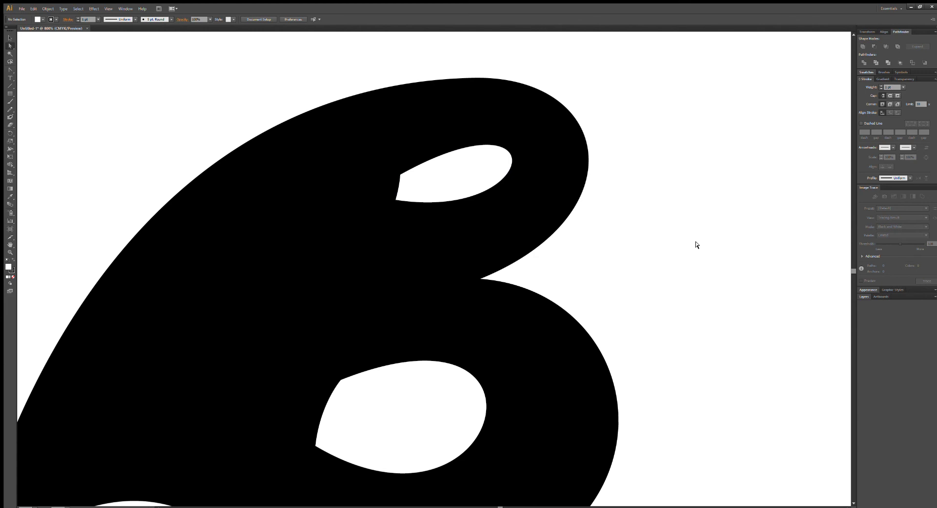
pyautogui.hotkey('ctrl', '-')
pyautogui.hotkey('ctrl', '-')
pyautogui.hotkey('ctrl', '-')
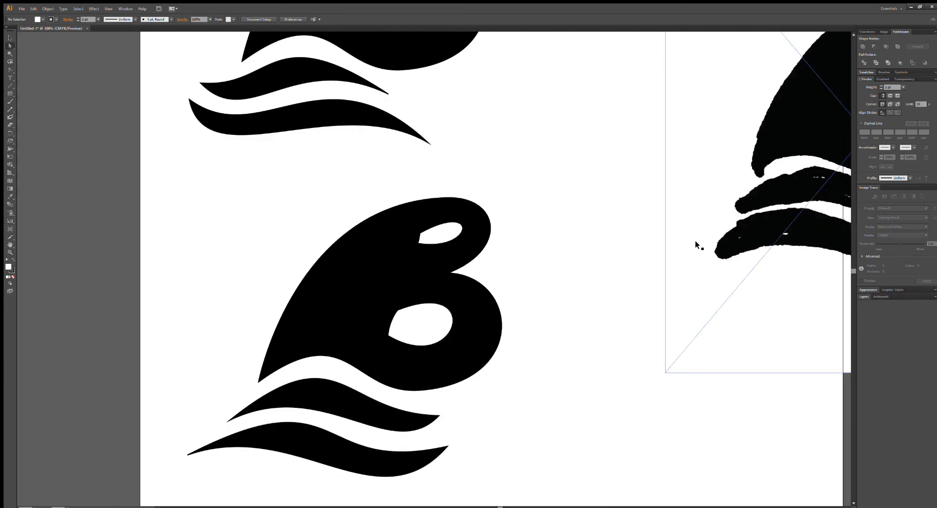
# Pull the lower-left corner of the copied B's lower white counter outward to the left and slightly up.
pyautogui.click(433, 234)
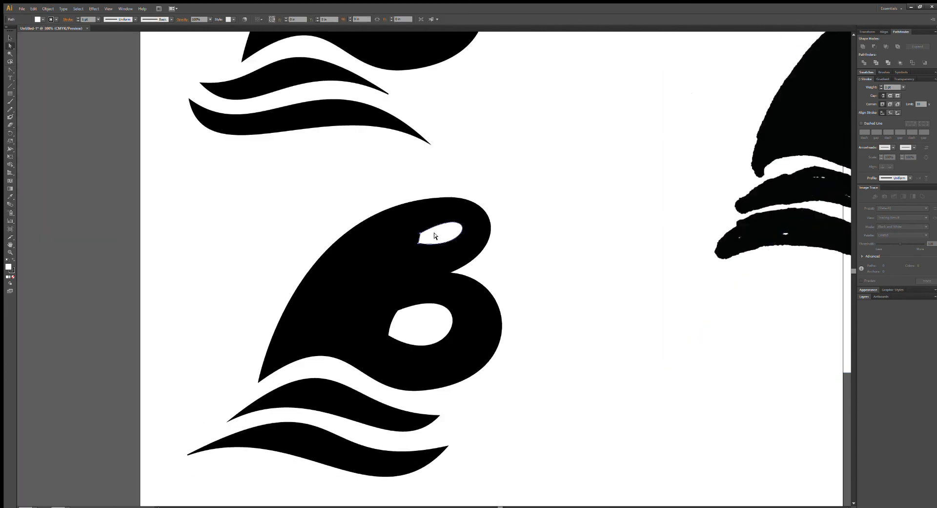
pyautogui.click(405, 334)
pyautogui.hotkey('ctrl', '+')
pyautogui.hotkey('ctrl', '+')
pyautogui.hotkey('ctrl', '+')
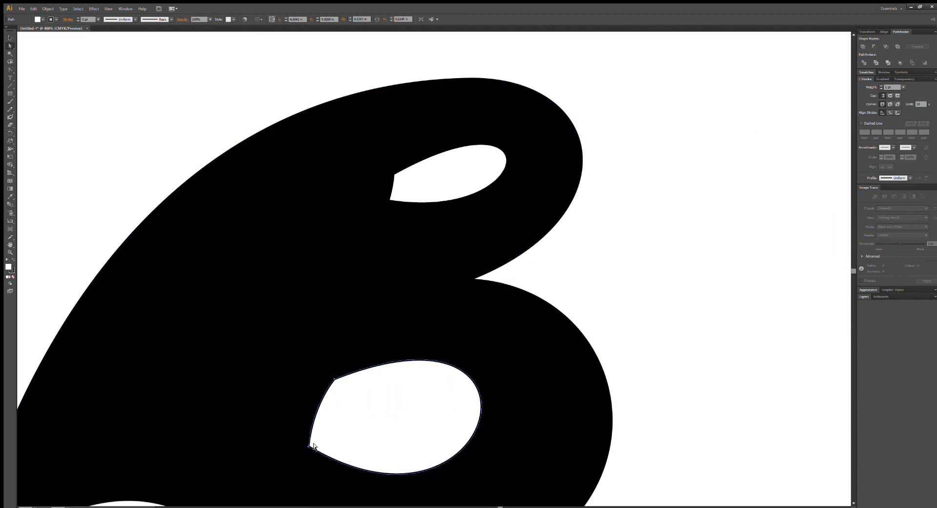
pyautogui.moveTo(308, 445); pyautogui.dragTo(295, 442)
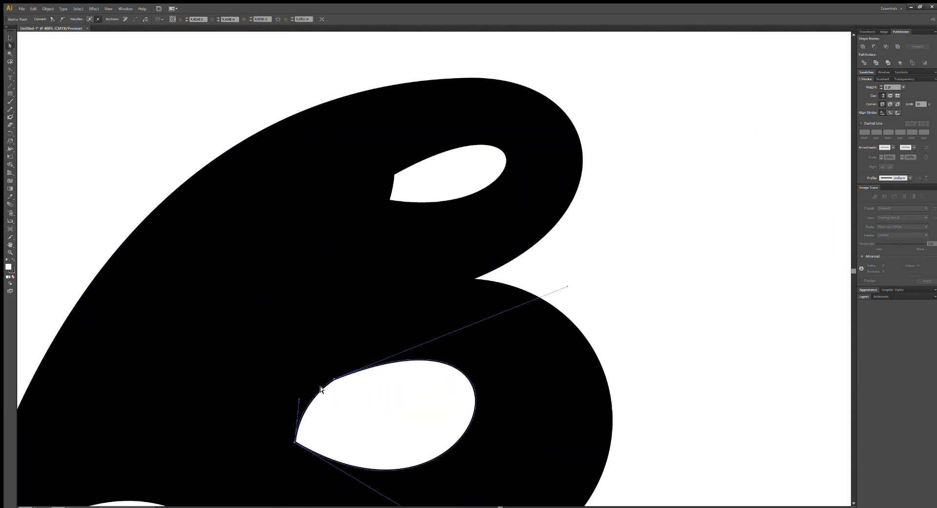
# Move the lower counter's upper-left corner to the left and slightly lengthen its top curve handle.
pyautogui.moveTo(332, 379)
pyautogui.mouseDown()
pyautogui.moveTo(309, 378)
pyautogui.moveTo(330, 378)
pyautogui.mouseUp()
pyautogui.moveTo(332, 377); pyautogui.dragTo(316, 376)
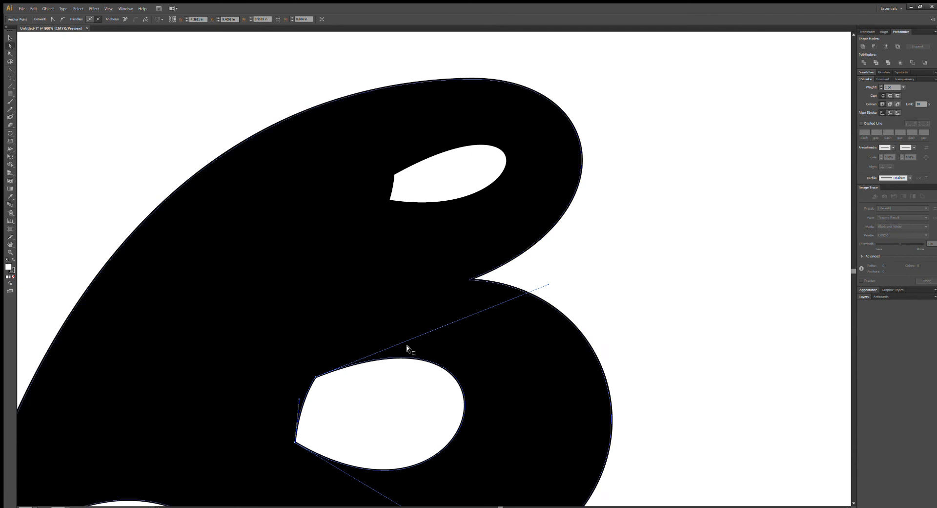
pyautogui.moveTo(548, 284)
pyautogui.mouseDown()
pyautogui.moveTo(573, 283)
pyautogui.moveTo(553, 284)
pyautogui.mouseUp()
pyautogui.scroll(-1, 505, 347)
pyautogui.scroll(-3, 506, 349)
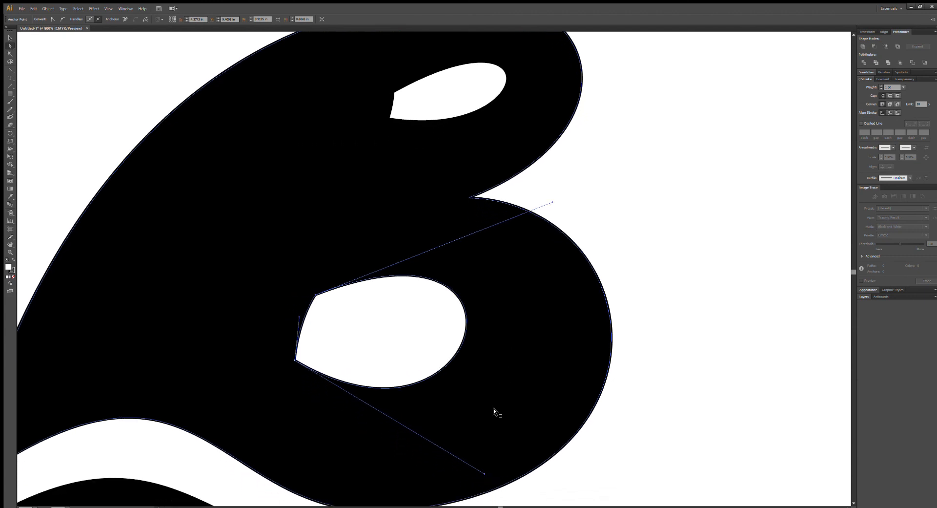
pyautogui.scroll(2, 513, 438)
# Shift the lower-left corner of the copied B's upper white counter slightly to the right.
pyautogui.click(413, 145)
pyautogui.click(265, 465)
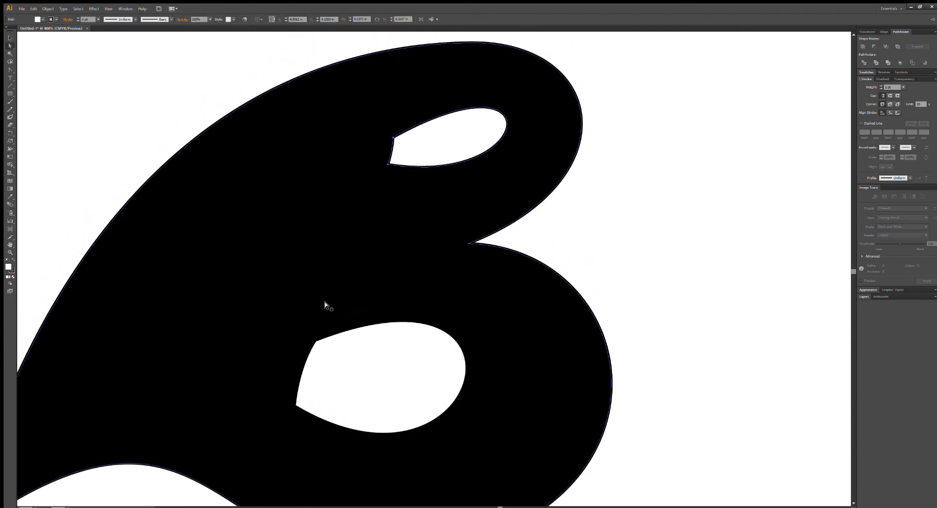
pyautogui.click(394, 163)
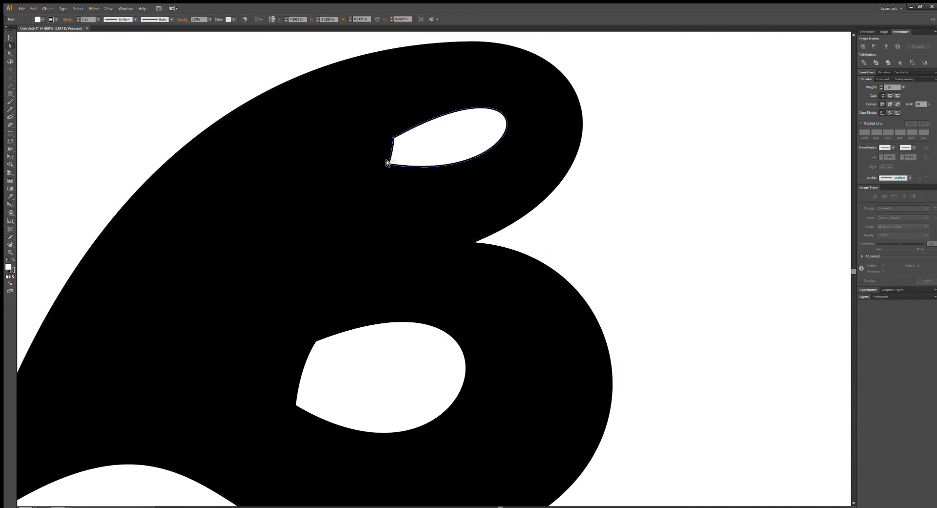
pyautogui.moveTo(386, 160); pyautogui.dragTo(391, 163)
pyautogui.hotkey('ctrl', 'z')
pyautogui.click(385, 162)
pyautogui.hotkey('ctrl', 'z')
pyautogui.click(386, 162)
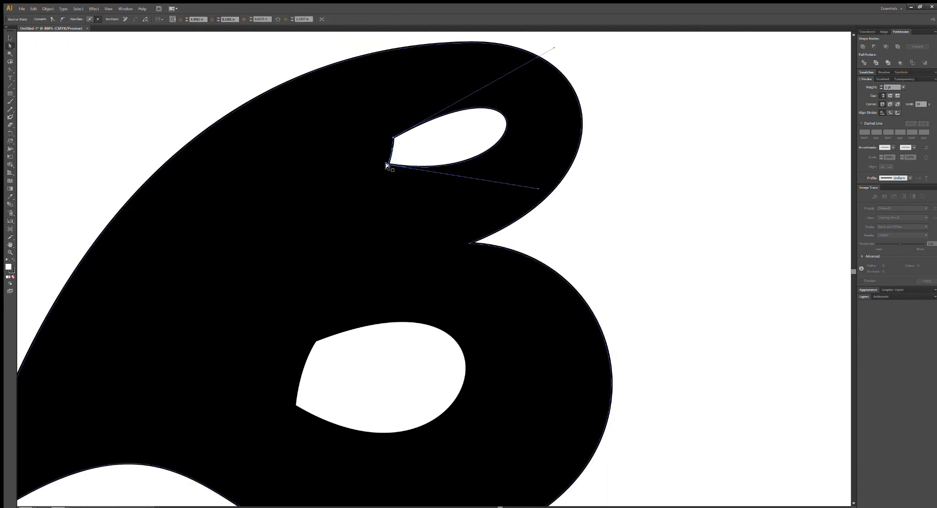
pyautogui.moveTo(385, 162); pyautogui.dragTo(391, 164)
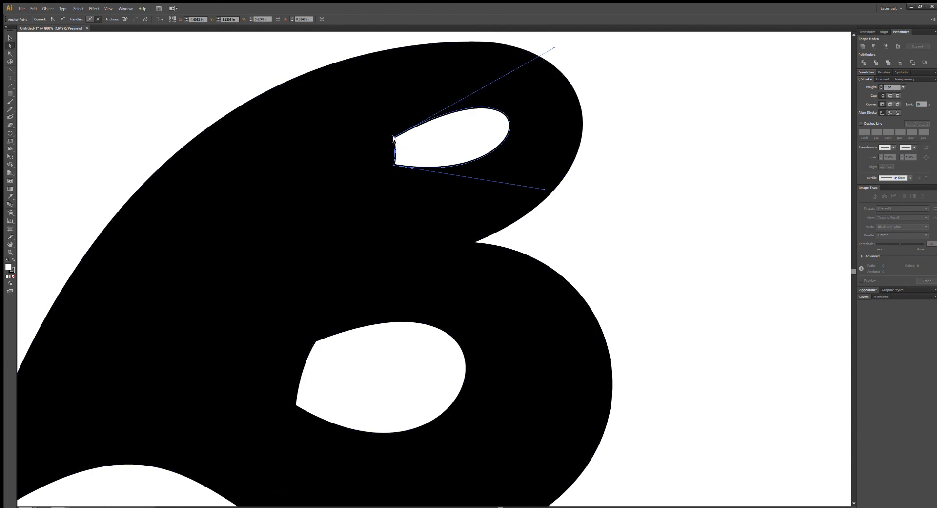
# Slant the upper counter's left edge by moving its upper-left corner up and right and its lower-left corner slightly left.
pyautogui.moveTo(391, 133); pyautogui.dragTo(394, 128)
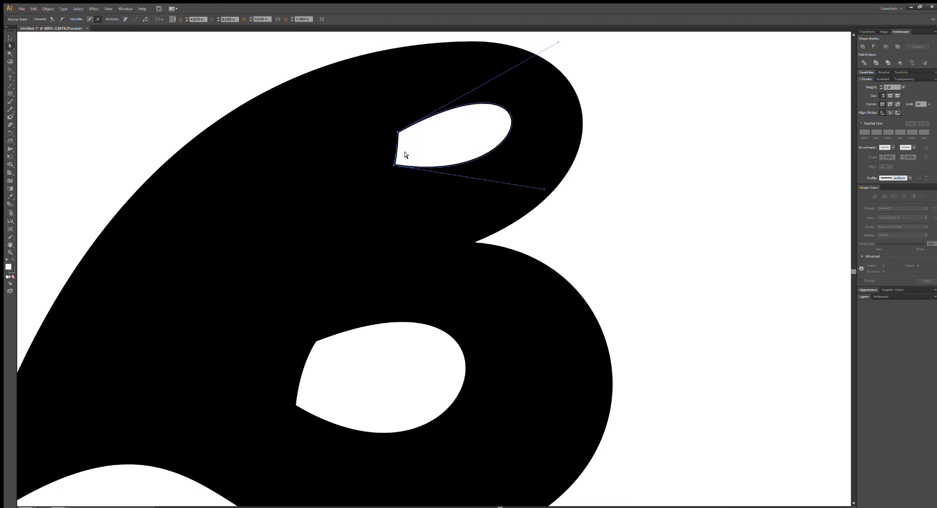
pyautogui.click(416, 149)
pyautogui.click(643, 230)
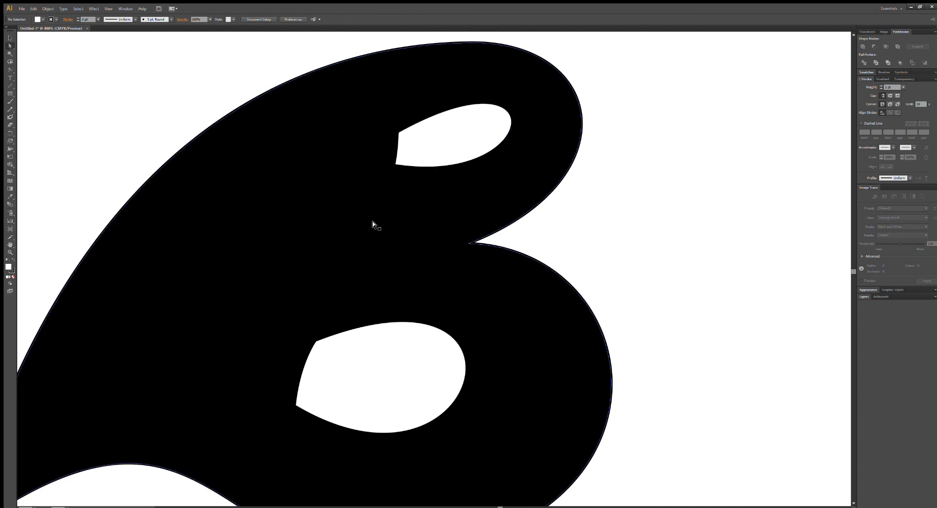
pyautogui.click(392, 163)
pyautogui.moveTo(394, 165); pyautogui.dragTo(400, 131)
pyautogui.click(428, 144)
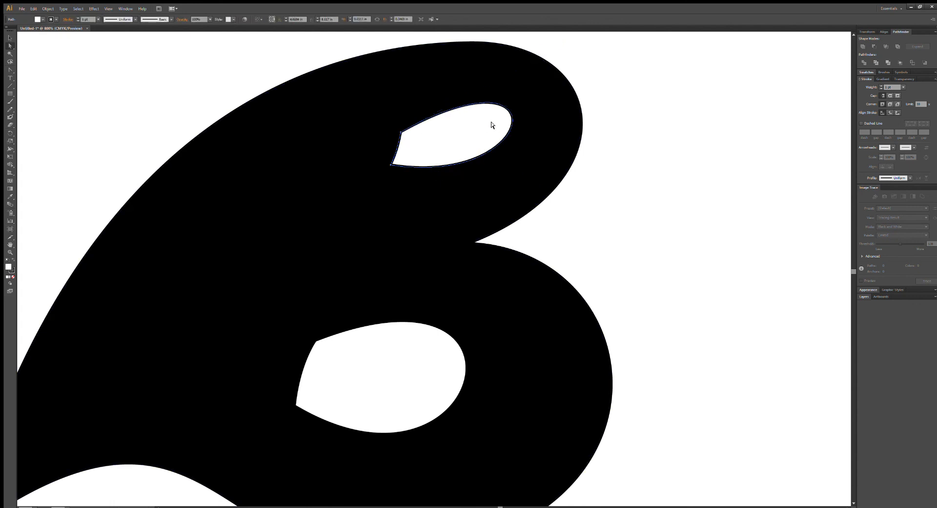
# Flatten and shorten the top curve handle at the upper counter's upper-left corner, and deselect the shape.
pyautogui.moveTo(399, 131); pyautogui.dragTo(558, 70)
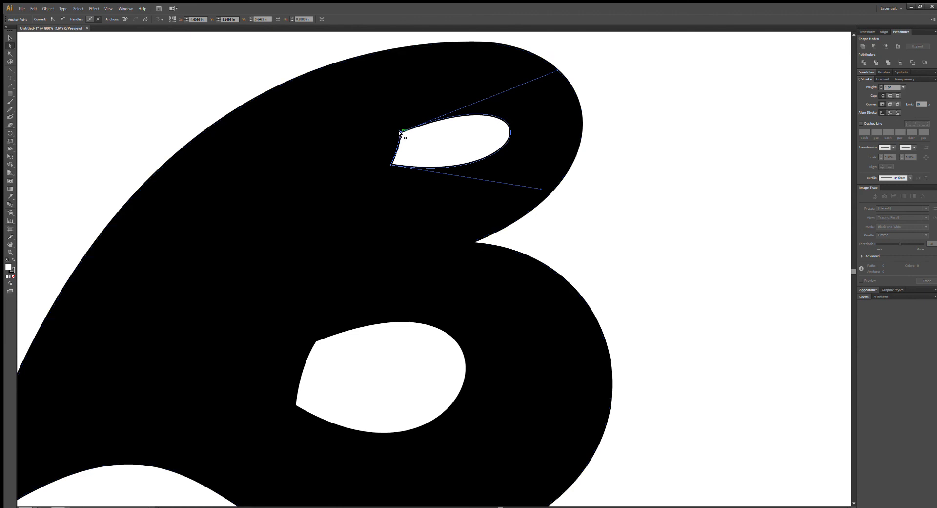
pyautogui.moveTo(551, 67); pyautogui.dragTo(541, 63)
pyautogui.click(662, 200)
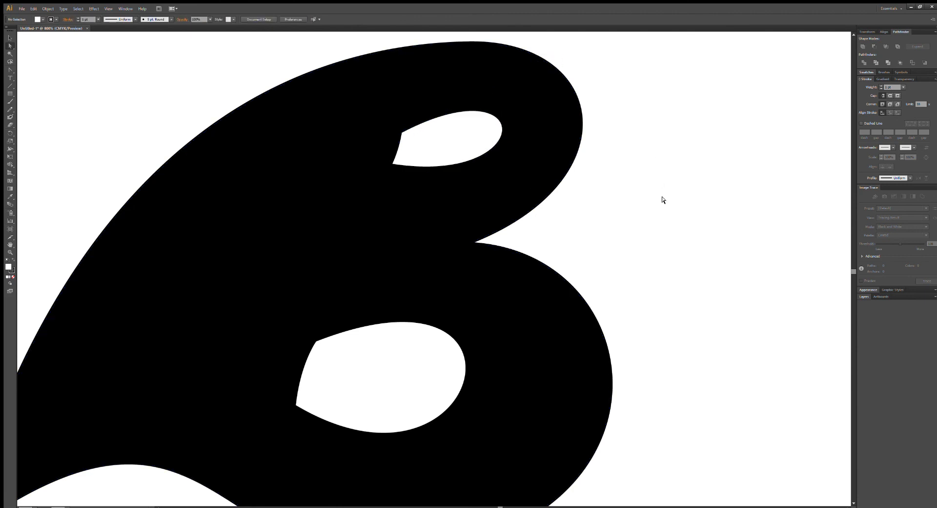
# Move the copied B's upper counter slightly to the left and deselect it.
pyautogui.hotkey('ctrl', '-')
pyautogui.hotkey('ctrl', '-')
pyautogui.hotkey('ctrl', '-')
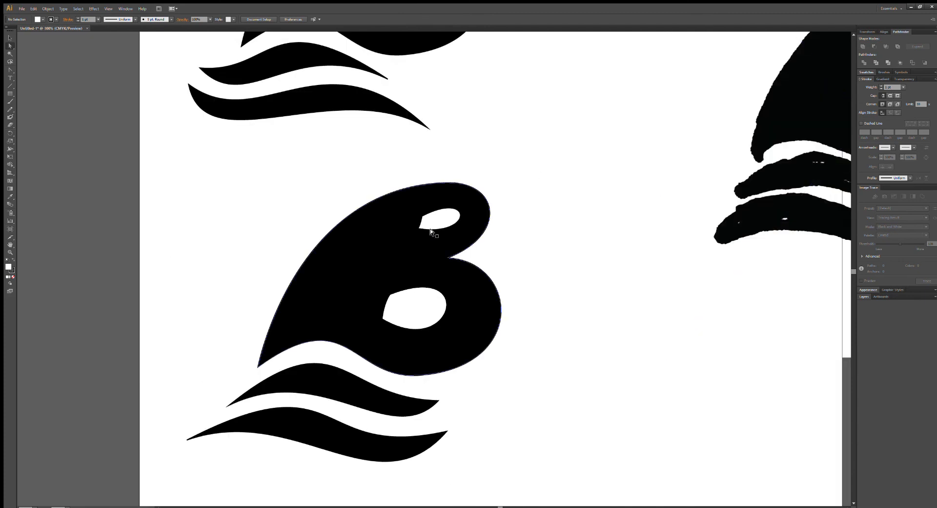
pyautogui.moveTo(430, 220); pyautogui.dragTo(427, 221)
pyautogui.click(553, 271)
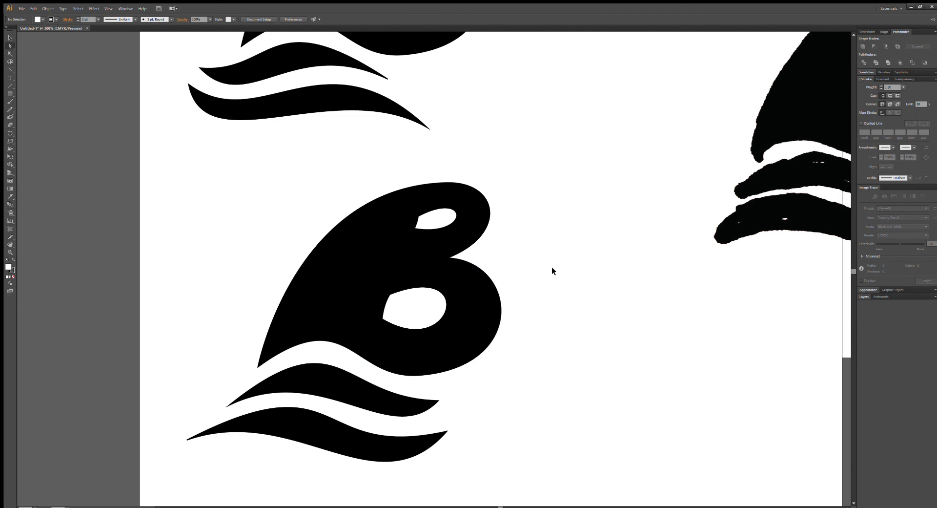
pyautogui.hotkey('ctrl', '-')
pyautogui.hotkey('ctrl', '-')
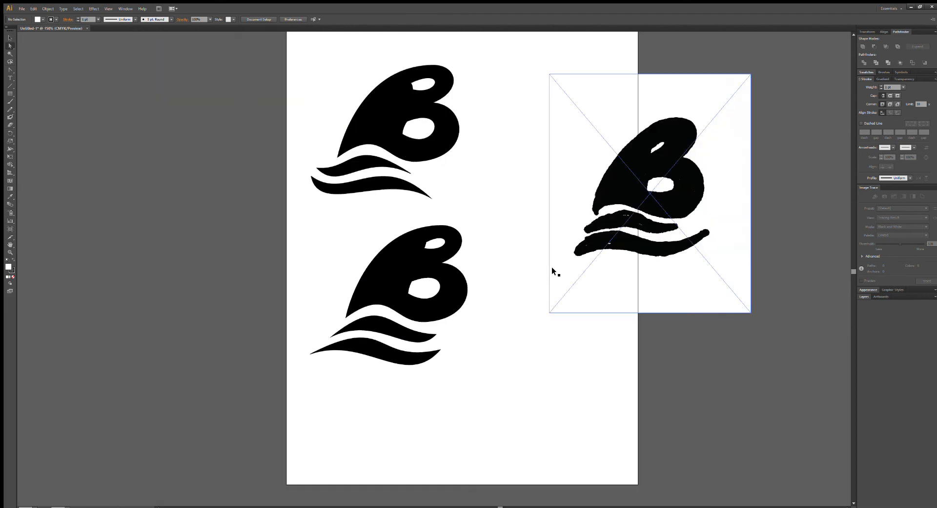
pyautogui.moveTo(519, 169); pyautogui.dragTo(496, 244)
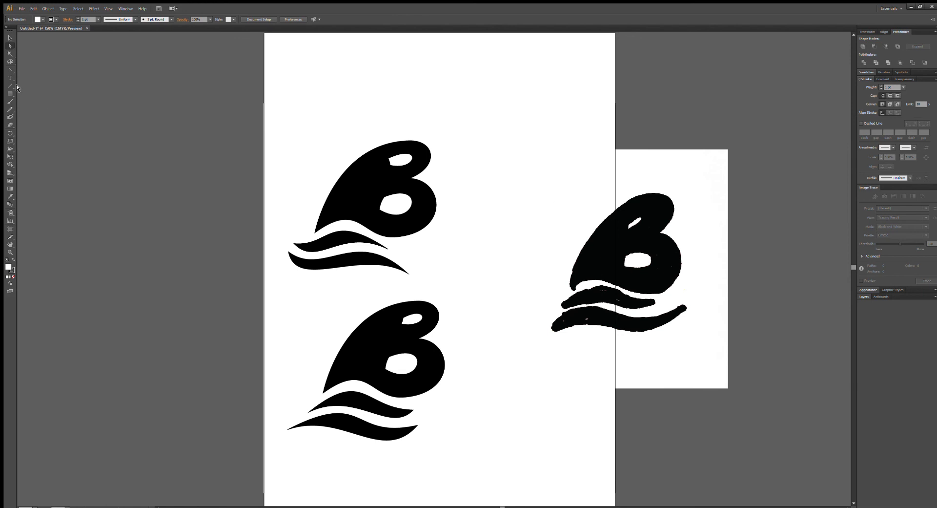
# Duplicate the lower B logo with both waves and place the copy in the lower-right corner of the page.
pyautogui.hotkey('ctrl', '-')
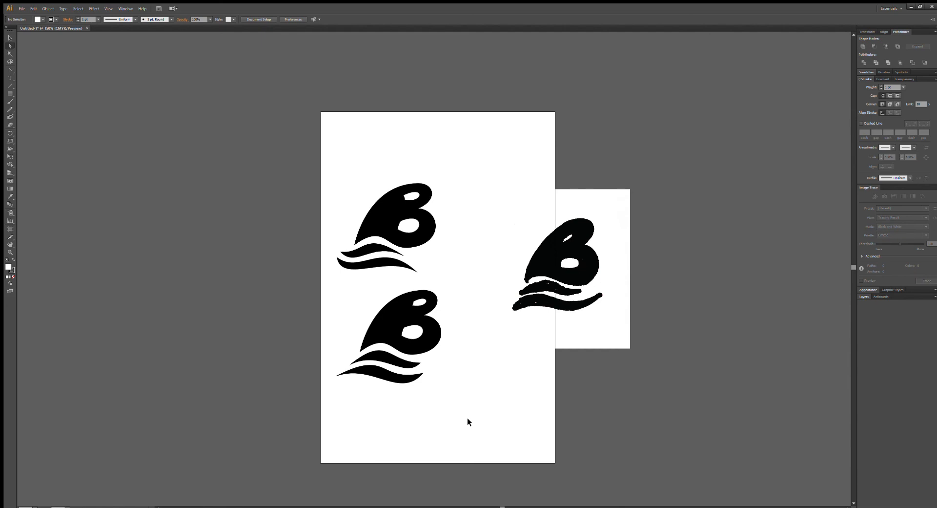
pyautogui.hotkey('ctrl', '+')
pyautogui.hotkey('ctrl', '+')
pyautogui.moveTo(467, 421); pyautogui.dragTo(508, 245)
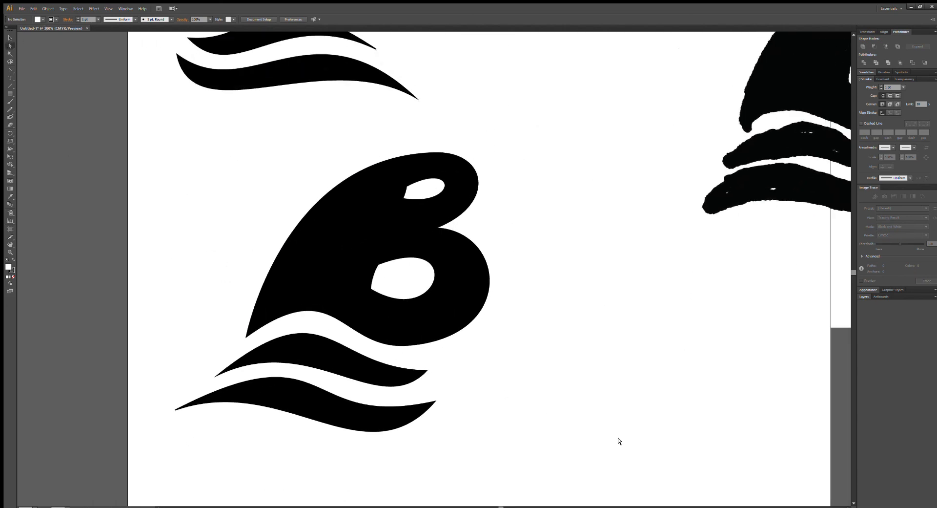
pyautogui.moveTo(567, 493); pyautogui.dragTo(138, 134)
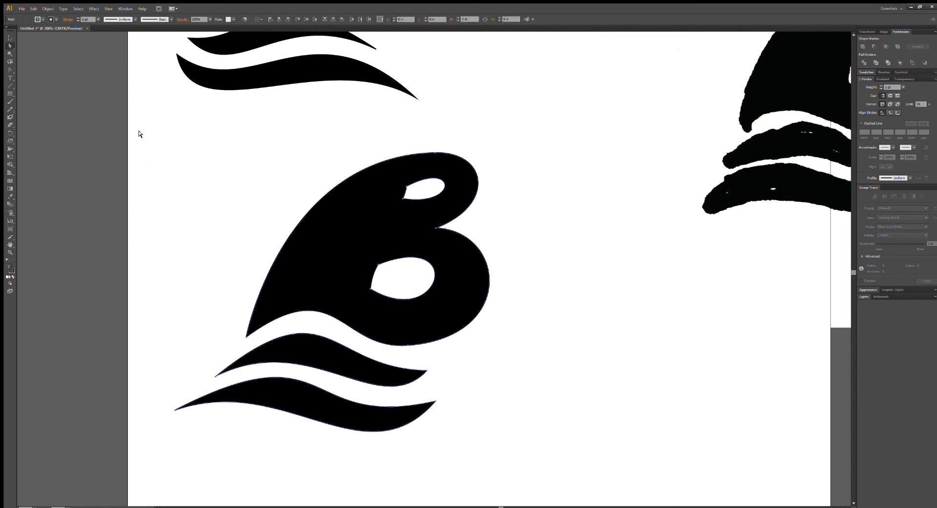
pyautogui.scroll(-4, 413, 213)
pyautogui.hotkey('ctrl', 'c')
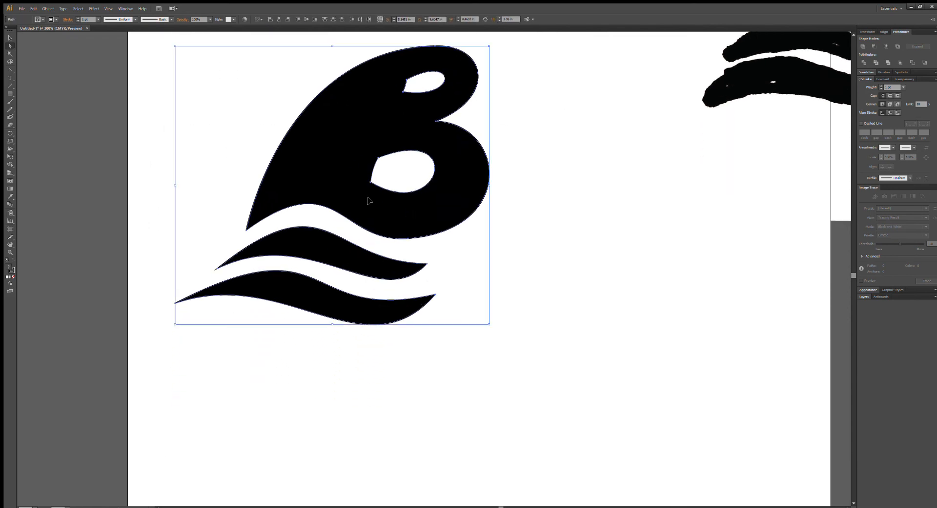
pyautogui.hotkey('ctrl', 'v')
pyautogui.scroll(-4, 539, 202)
pyautogui.moveTo(543, 204); pyautogui.dragTo(764, 307)
pyautogui.moveTo(486, 221); pyautogui.dragTo(242, 184)
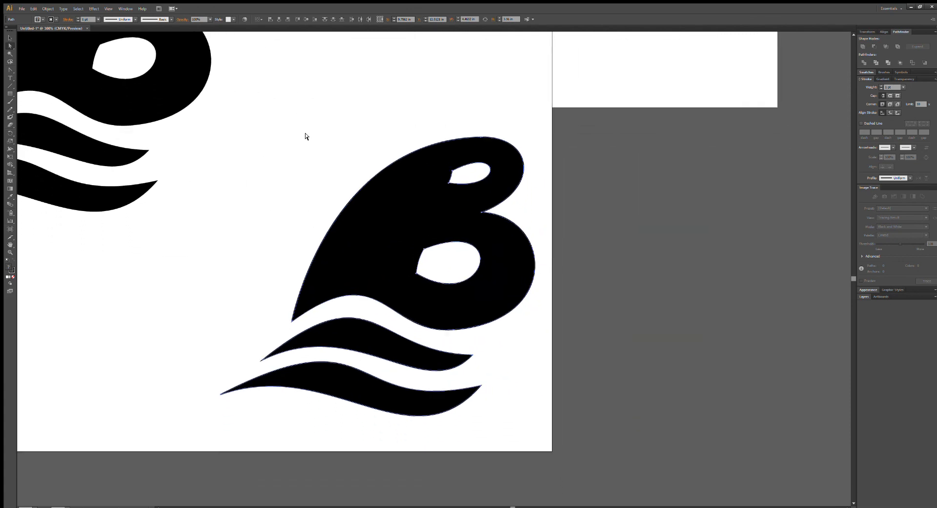
# Add an anchor point on the upper edge of the new copy's upper white counter, near its upper-left corner.
pyautogui.click(488, 133)
pyautogui.hotkey('ctrl', '=')
pyautogui.hotkey('ctrl', '=')
pyautogui.hotkey('ctrl', '=')
pyautogui.hotkey('ctrl', '=')
pyautogui.hotkey('ctrl', '=')
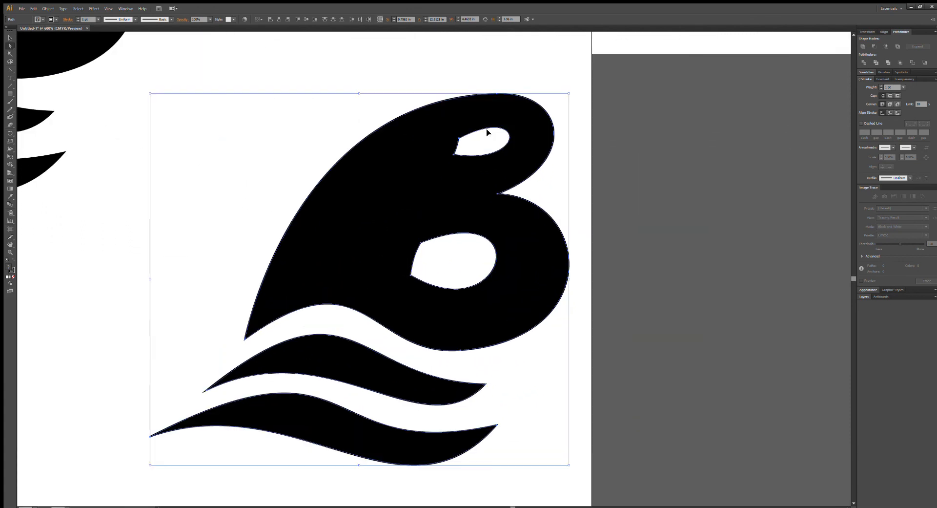
pyautogui.moveTo(491, 134); pyautogui.dragTo(149, 505)
pyautogui.hscroll(-1, 434, 268)
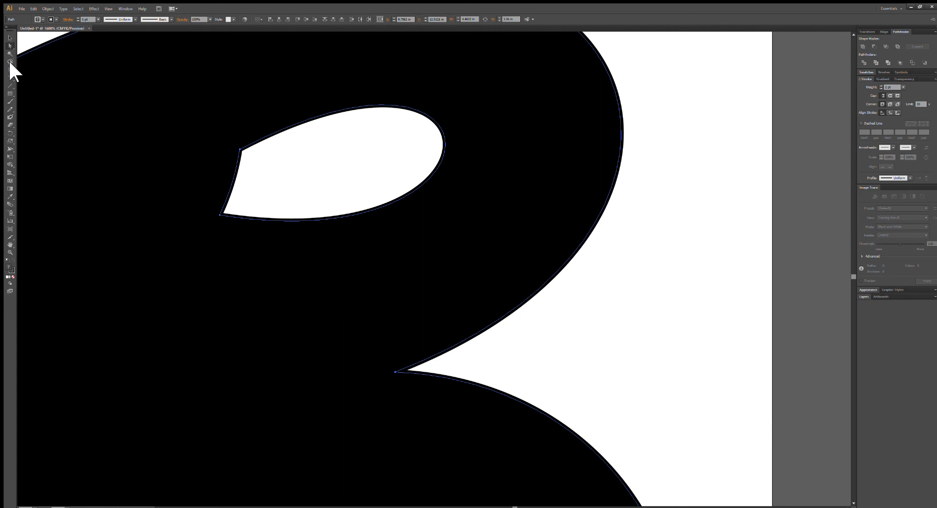
pyautogui.moveTo(9, 68); pyautogui.dragTo(35, 72)
pyautogui.click(308, 120)
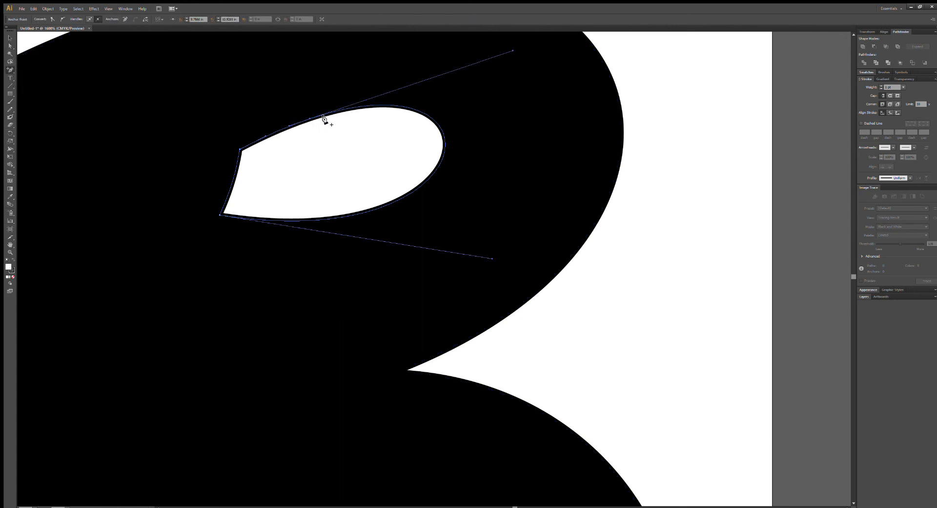
# Try adding a second anchor point close to the first and reshaping the counter's upper edge there.
pyautogui.click(331, 112)
pyautogui.click(10, 45)
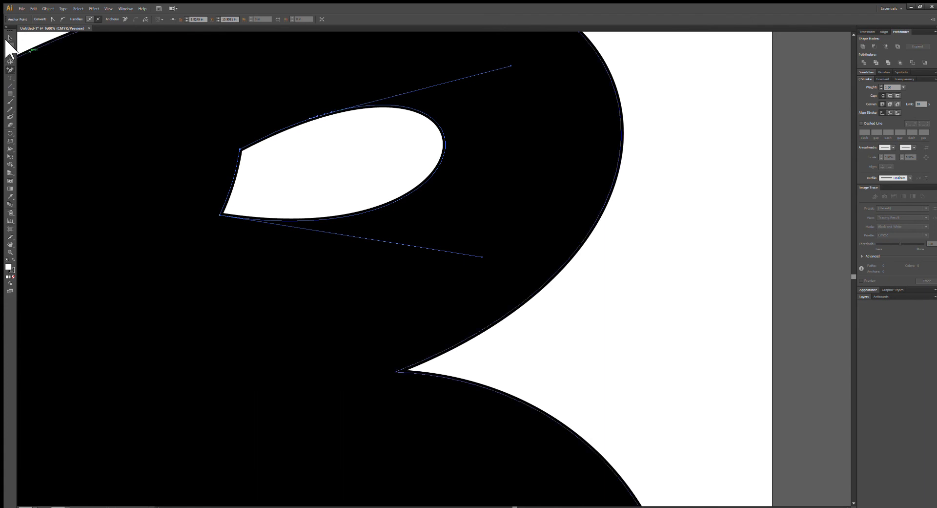
pyautogui.moveTo(320, 115); pyautogui.dragTo(315, 48)
pyautogui.hotkey('ctrl', 'z')
pyautogui.keyDown('ctrl'); pyautogui.click(354, 128); pyautogui.keyUp('ctrl')
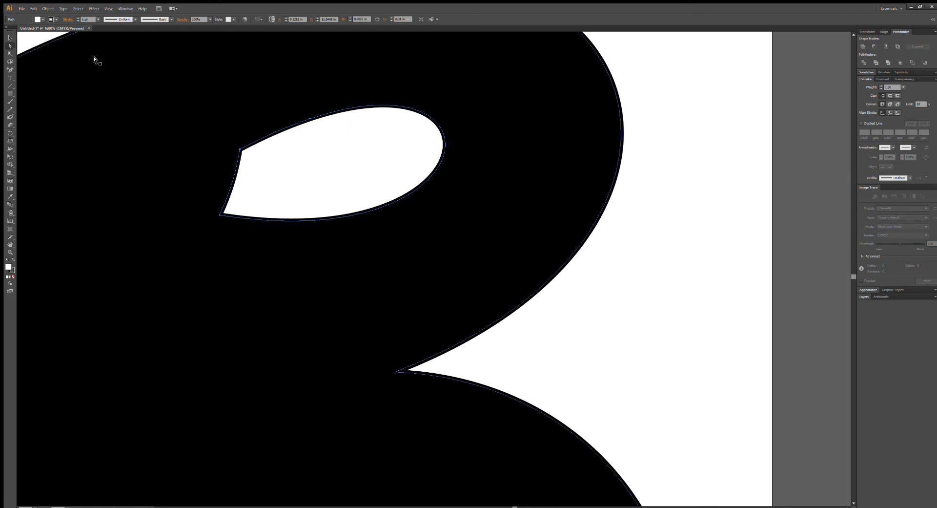
# Add a second anchor point further right on the upper counter's top edge, near its highest part.
pyautogui.click(10, 70)
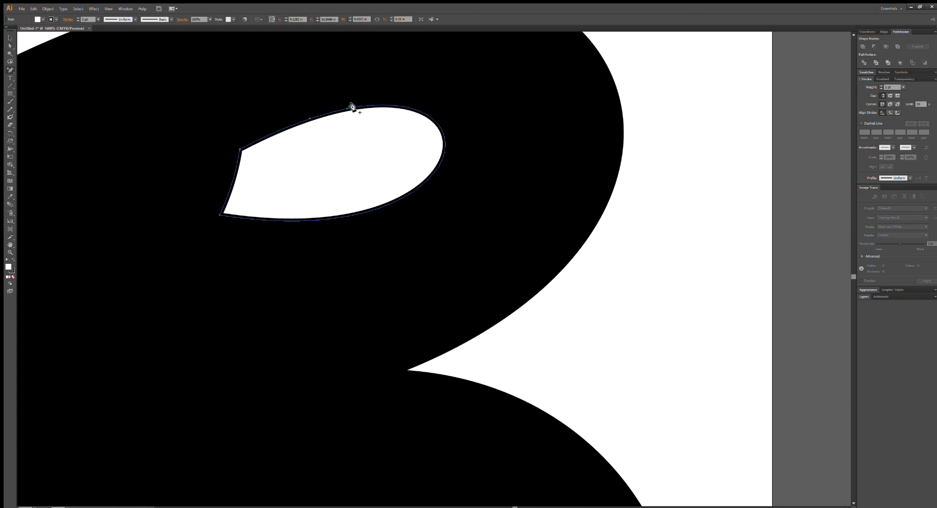
pyautogui.click(364, 105)
pyautogui.click(10, 46)
pyautogui.moveTo(334, 123)
pyautogui.mouseDown()
pyautogui.moveTo(328, 83)
pyautogui.moveTo(344, 131)
pyautogui.moveTo(341, 119)
pyautogui.mouseUp()
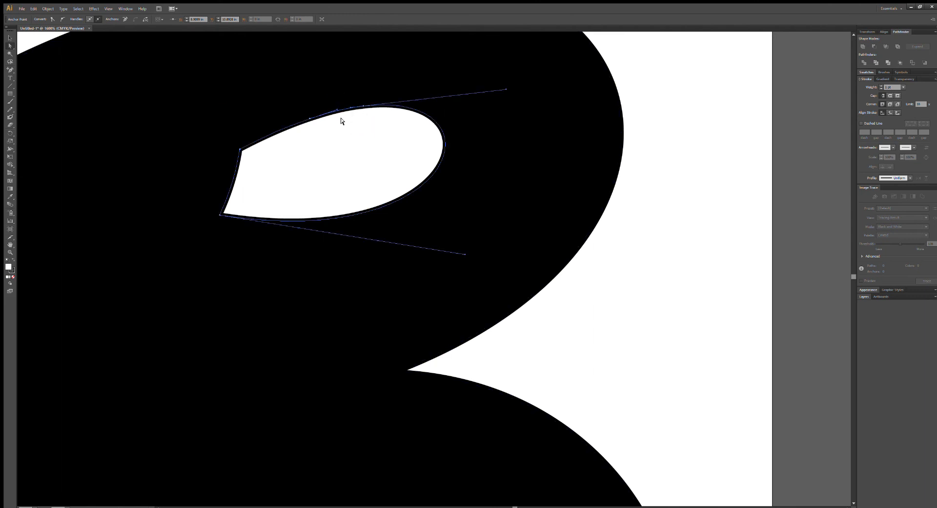
pyautogui.moveTo(335, 109); pyautogui.dragTo(333, 124)
pyautogui.hotkey('ctrl', 'z')
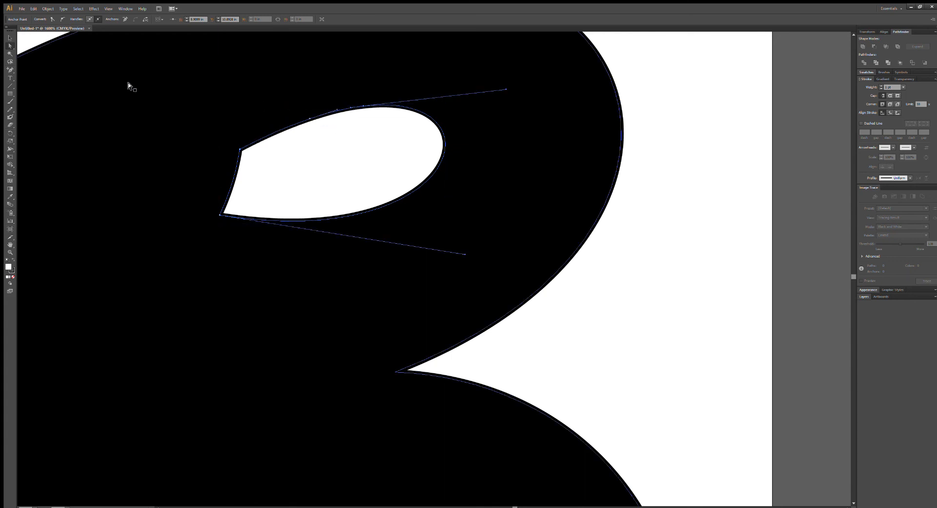
# Convert the first added anchor to a corner point and pull smooth curve handles out of the second one.
pyautogui.click(8, 67)
pyautogui.hotkey('shift', 'c')
pyautogui.click(312, 116)
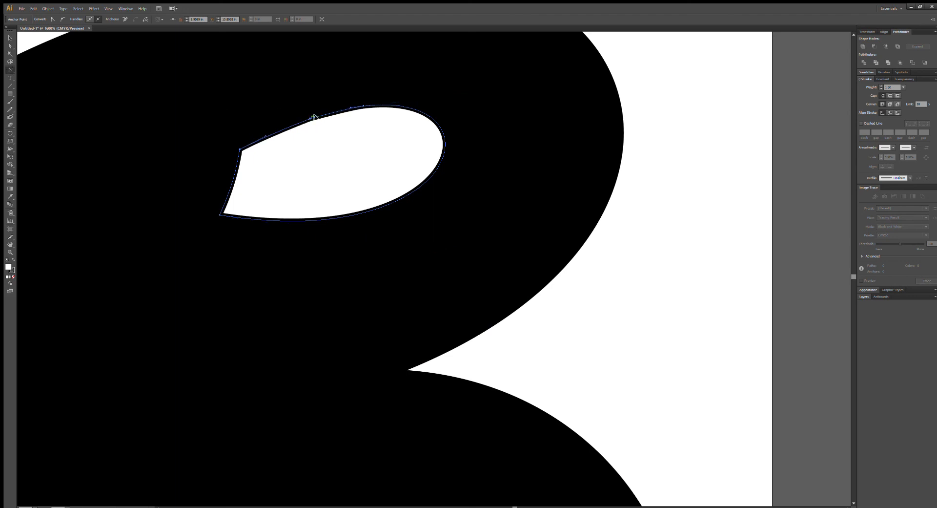
pyautogui.click(361, 106)
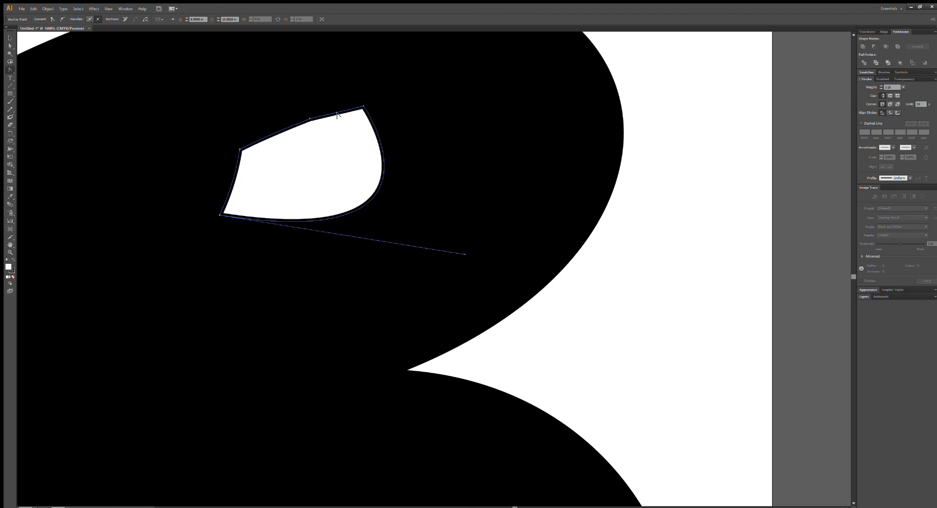
pyautogui.hotkey('ctrl', 'z')
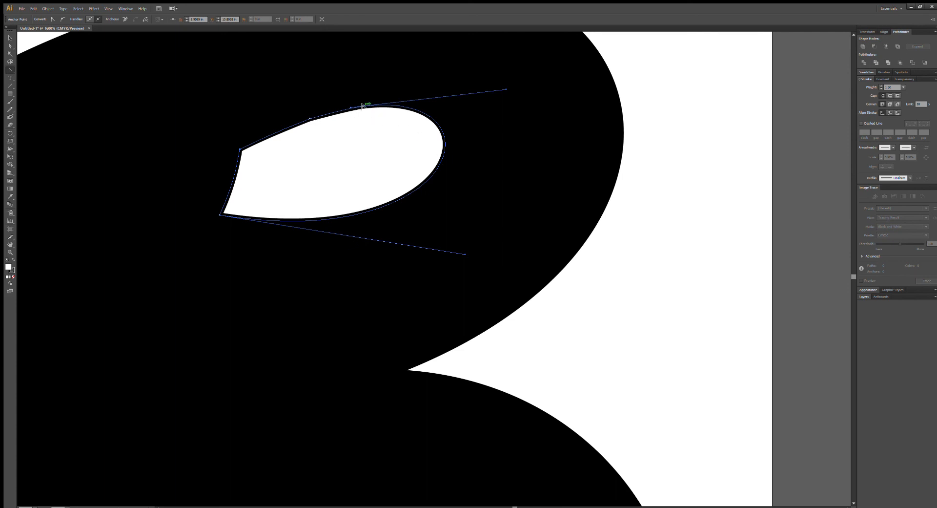
pyautogui.moveTo(361, 106); pyautogui.dragTo(225, 121)
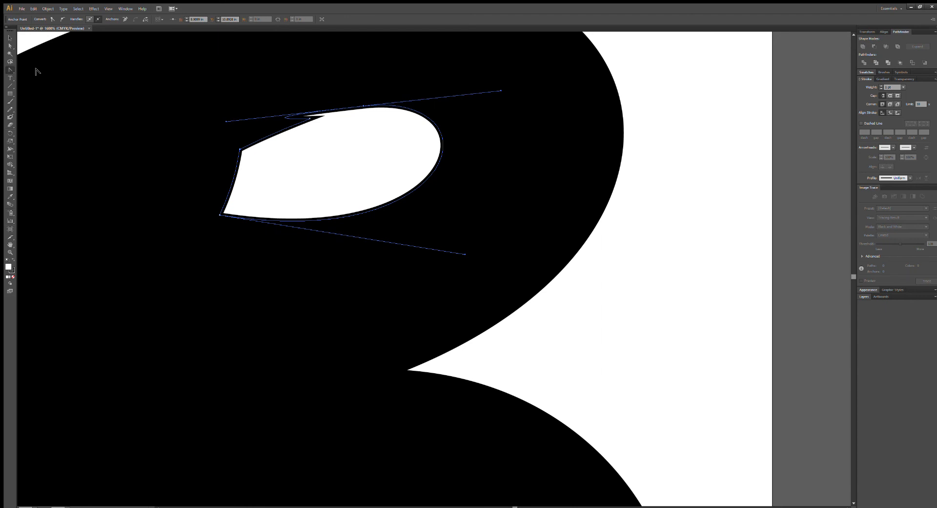
# Pull the first added anchor's curve handle straight down so the counter's top edge folds into a split.
pyautogui.click(10, 45)
pyautogui.moveTo(285, 117); pyautogui.dragTo(307, 398)
pyautogui.hotkey('ctrl', 'z')
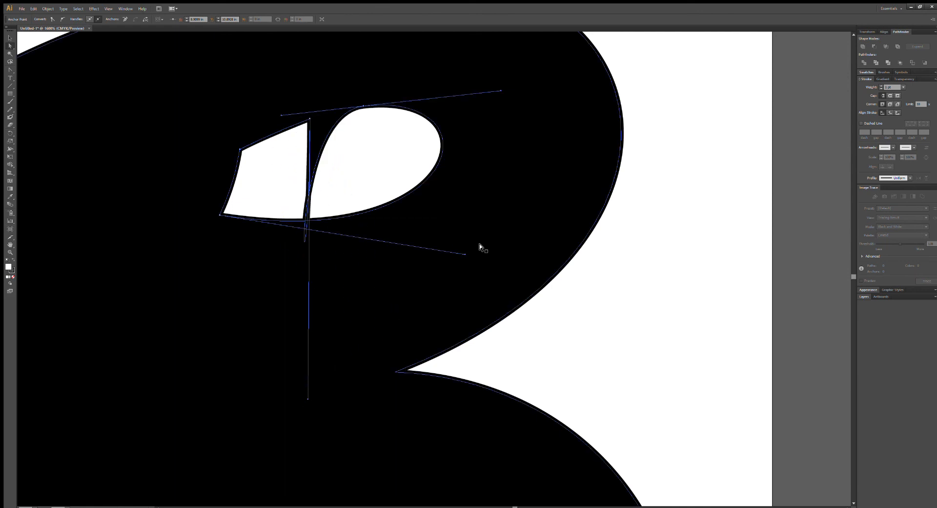
# Try stretching the handle of the counter's lower-left corner and the left handle of the second added anchor.
pyautogui.moveTo(464, 254); pyautogui.dragTo(509, 381)
pyautogui.hotkey('ctrl', 'z')
pyautogui.moveTo(280, 115); pyautogui.dragTo(344, 167)
pyautogui.hotkey('ctrl', 'z')
# Stretch the two added anchors' handles downward to form a narrow sliver from the upper counter past both waves, and deselect it.
pyautogui.click(10, 71)
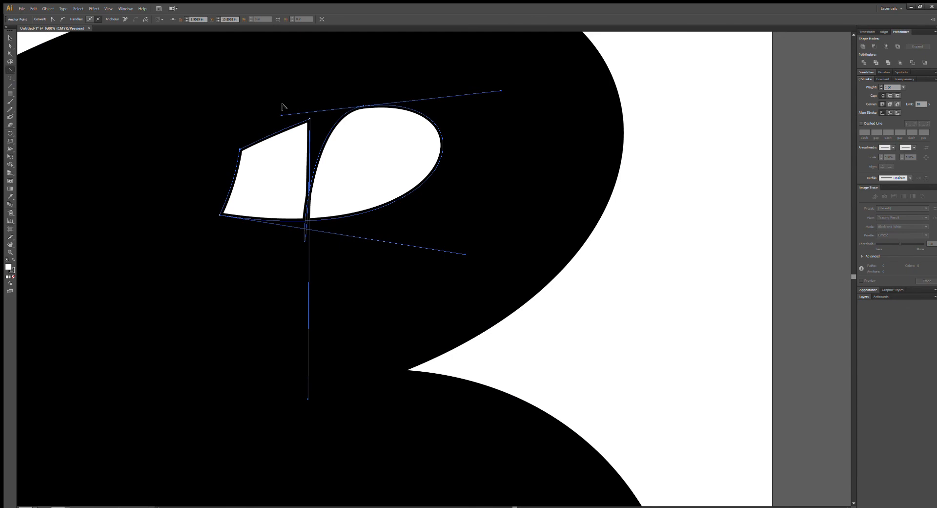
pyautogui.moveTo(279, 116); pyautogui.dragTo(380, 486)
pyautogui.scroll(-7, 367, 375)
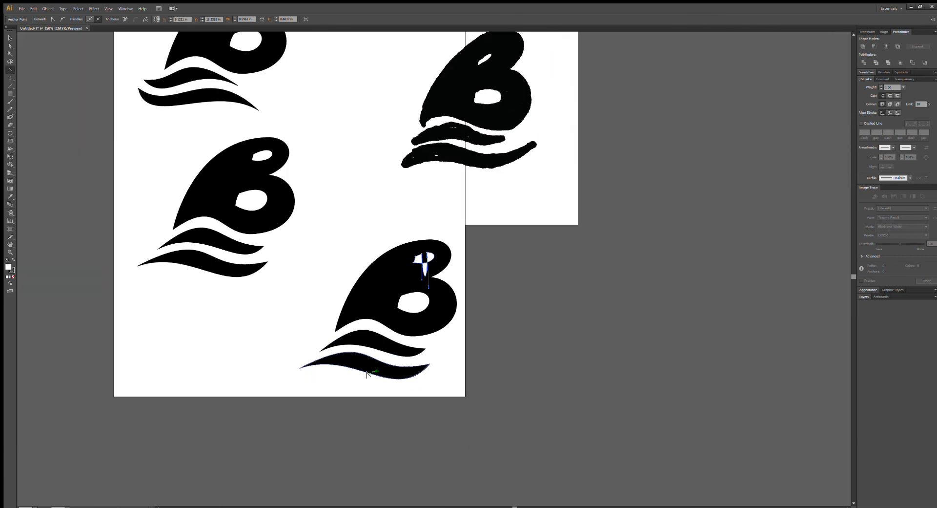
pyautogui.moveTo(423, 275); pyautogui.dragTo(308, 465)
pyautogui.moveTo(426, 259); pyautogui.dragTo(365, 499)
pyautogui.moveTo(305, 465); pyautogui.dragTo(349, 459)
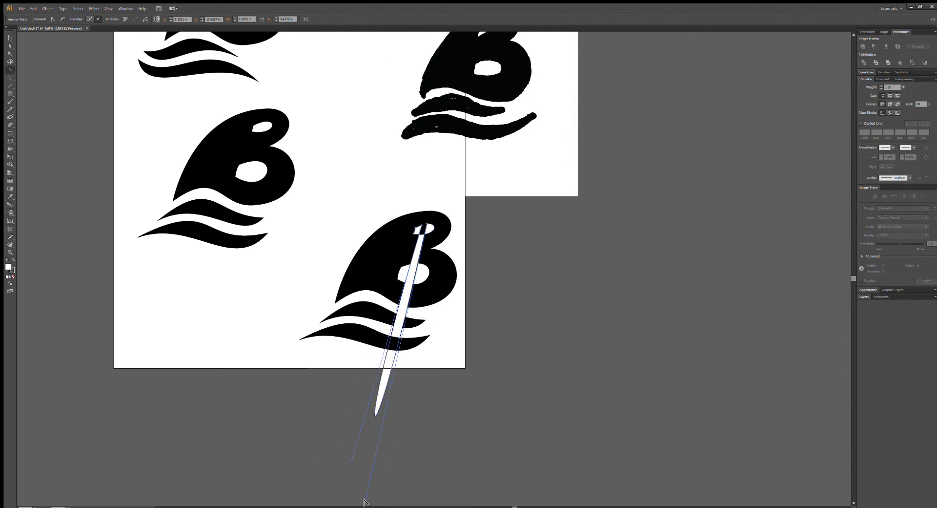
pyautogui.moveTo(363, 500); pyautogui.dragTo(392, 346)
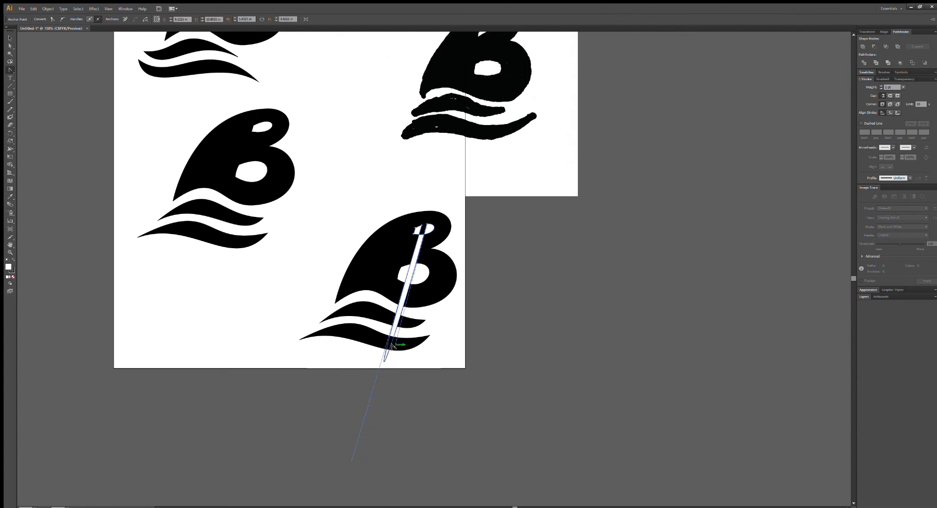
pyautogui.moveTo(349, 458)
pyautogui.mouseDown()
pyautogui.moveTo(359, 416)
pyautogui.moveTo(354, 460)
pyautogui.mouseUp()
pyautogui.click(10, 45)
pyautogui.click(379, 172)
pyautogui.click(519, 315)
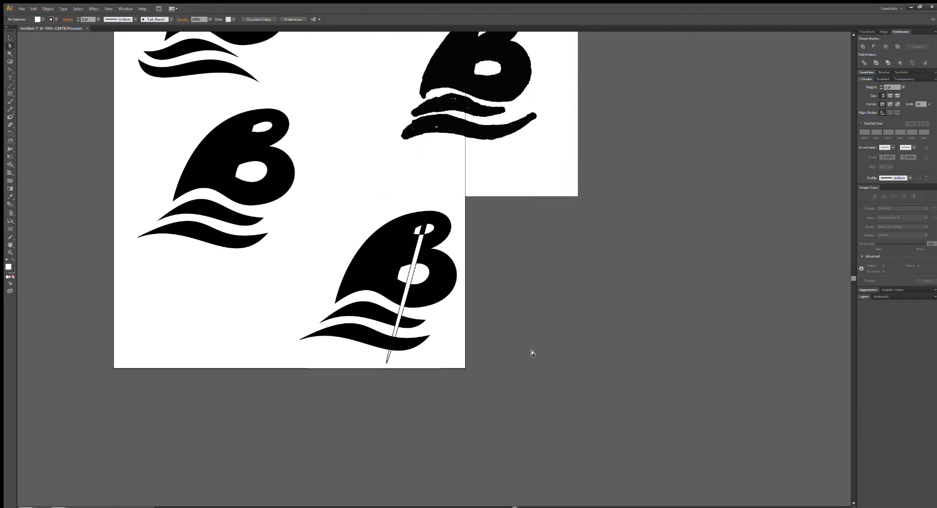
# Select the middle B's upper counter and move the Swatches panel group to the bottom of the panel dock.
pyautogui.scroll(5, 530, 354)
pyautogui.scroll(-2, 527, 359)
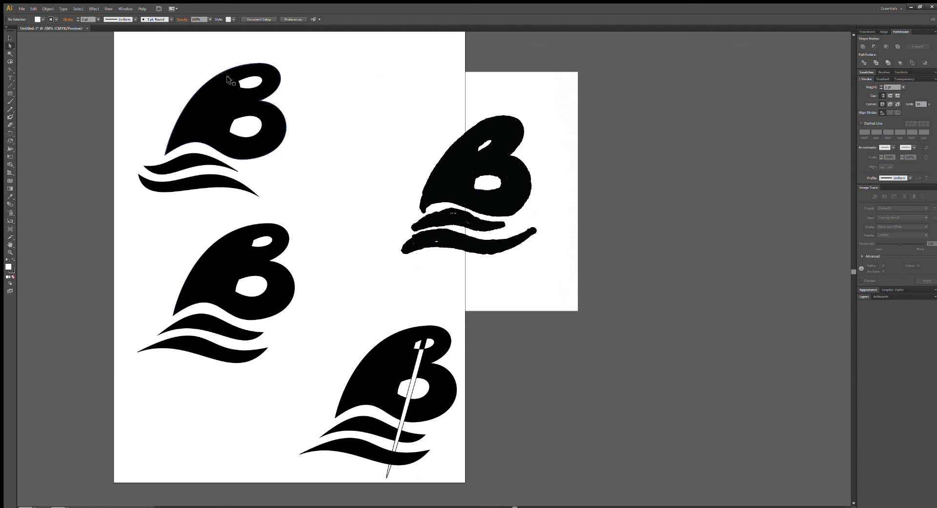
pyautogui.hotkey('ctrl', '=')
pyautogui.moveTo(253, 189); pyautogui.dragTo(541, 172)
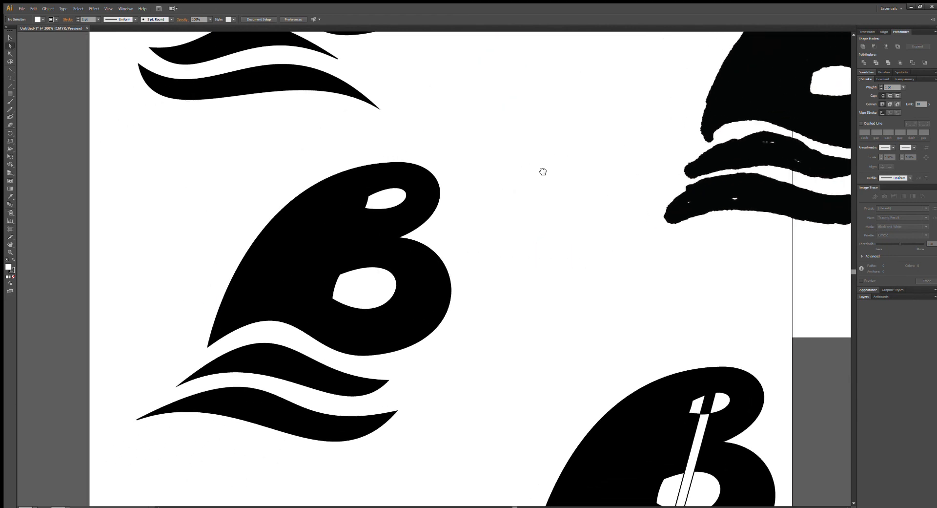
pyautogui.click(384, 194)
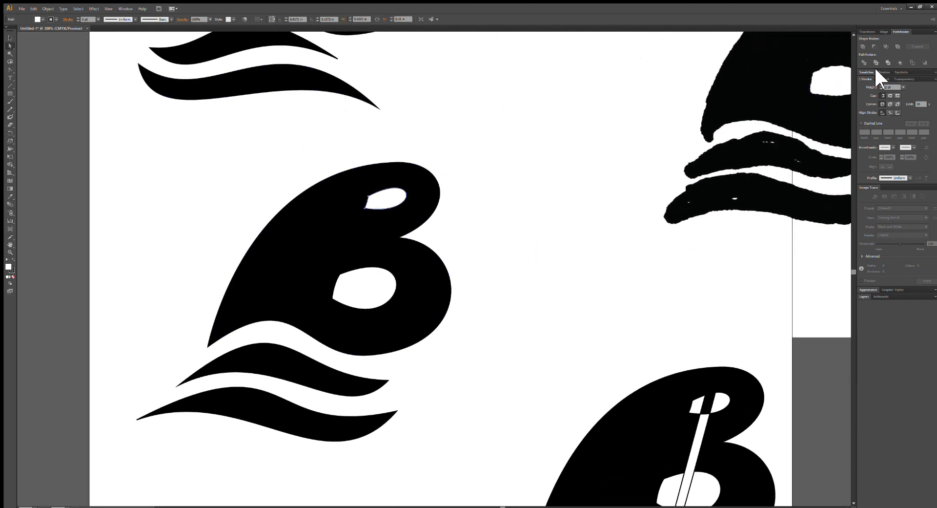
pyautogui.moveTo(922, 72)
pyautogui.mouseDown()
pyautogui.moveTo(909, 177)
pyautogui.moveTo(922, 62)
pyautogui.moveTo(924, 109)
pyautogui.moveTo(917, 60)
pyautogui.moveTo(918, 68)
pyautogui.moveTo(896, 62)
pyautogui.mouseUp()
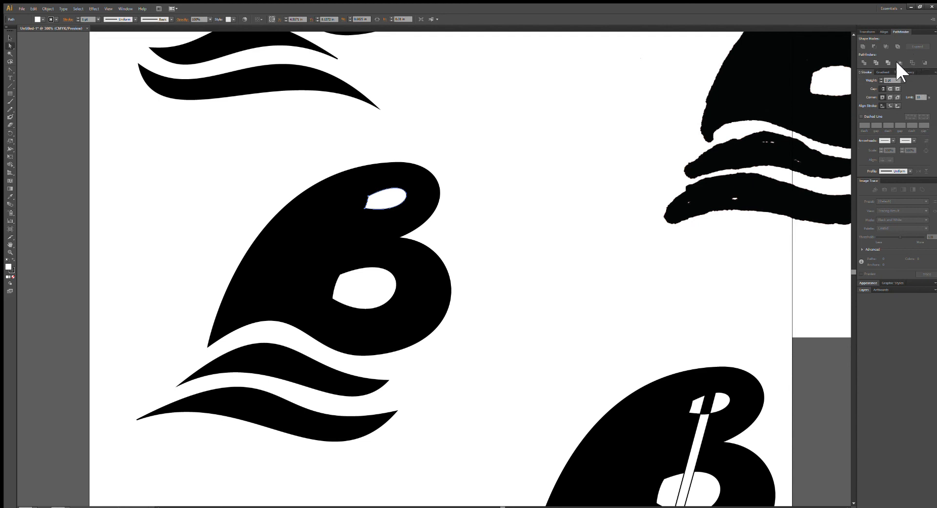
pyautogui.moveTo(909, 291); pyautogui.dragTo(909, 290)
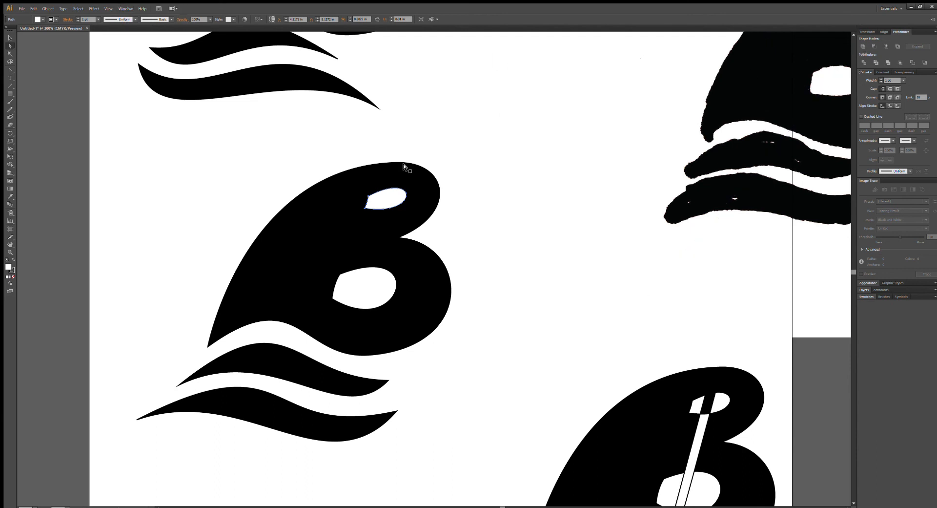
# Cut both white counters out of the middle B with Pathfinder Exclude, and fill the resulting shape black.
pyautogui.click(10, 37)
pyautogui.click(337, 204)
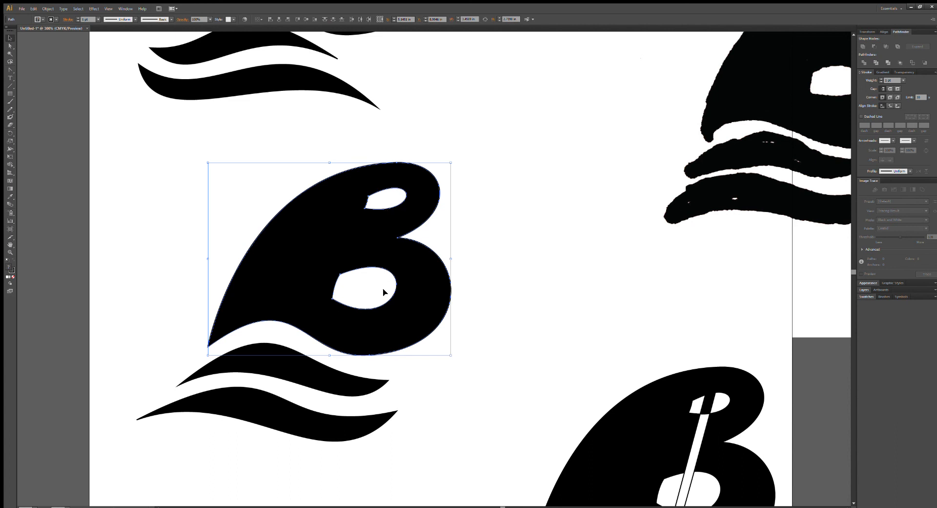
pyautogui.click(893, 44)
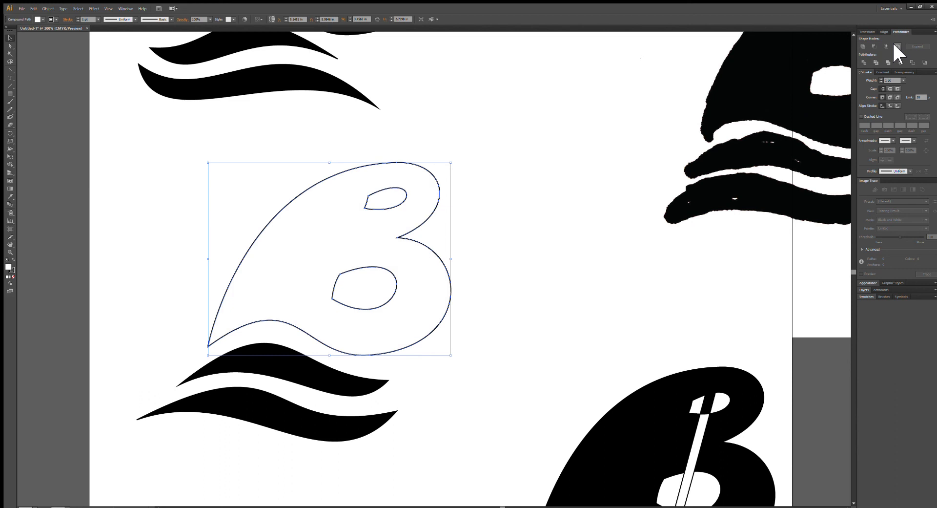
pyautogui.click(37, 20)
pyautogui.click(37, 27)
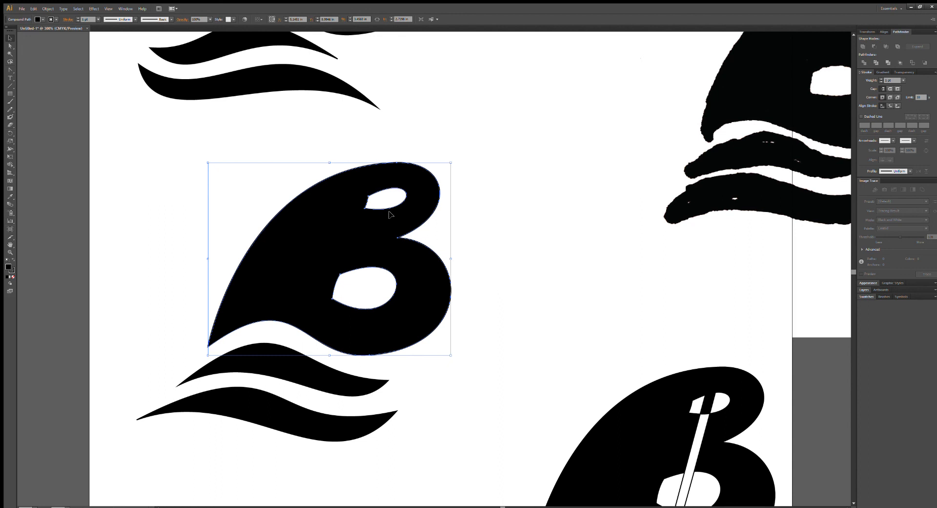
# Test the cut-out of the middle B's upper counter, deselect the shape and return to the top logo.
pyautogui.click(10, 46)
pyautogui.click(194, 155)
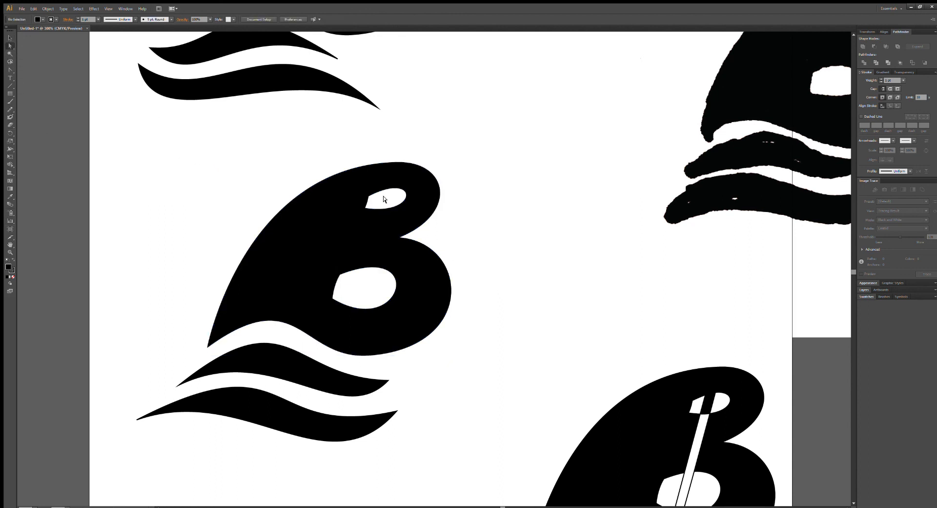
pyautogui.moveTo(386, 196); pyautogui.dragTo(374, 190)
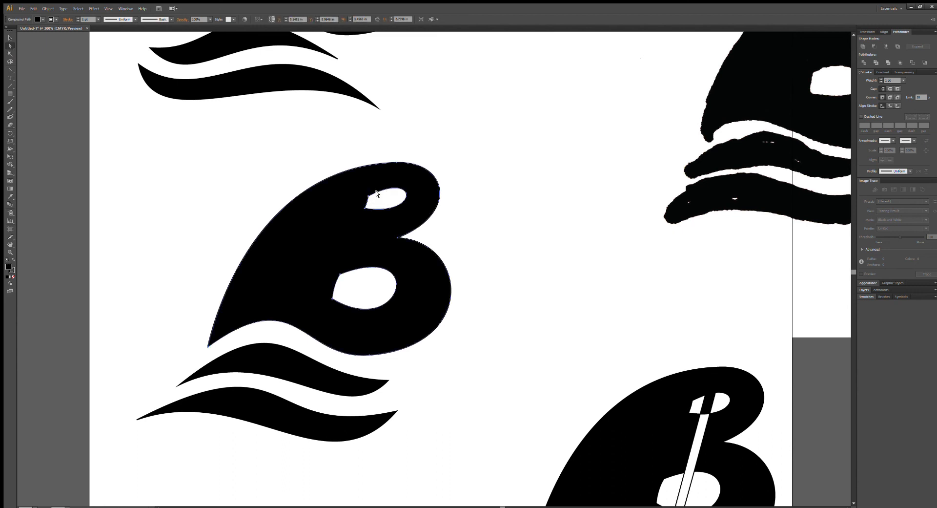
pyautogui.click(462, 293)
pyautogui.scroll(12, 372, 274)
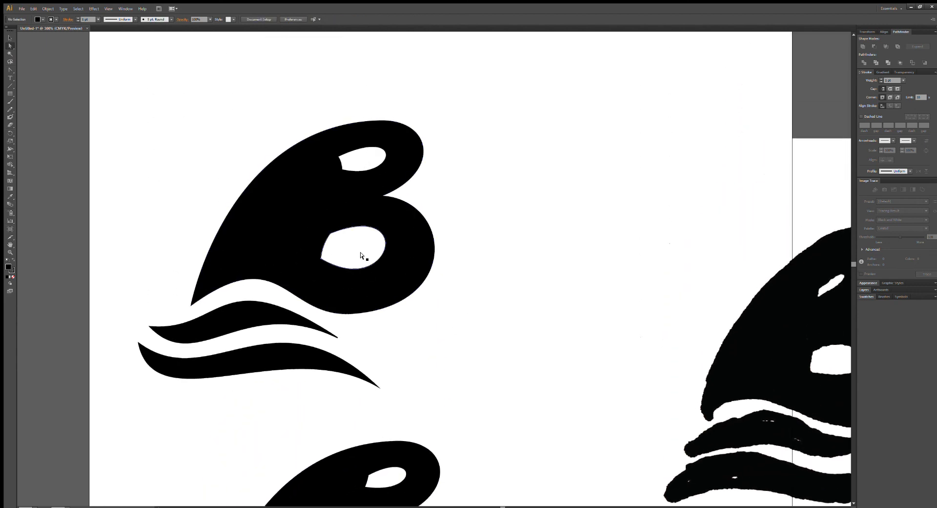
pyautogui.click(361, 252)
pyautogui.click(10, 38)
pyautogui.click(234, 119)
pyautogui.click(366, 239)
pyautogui.click(369, 153)
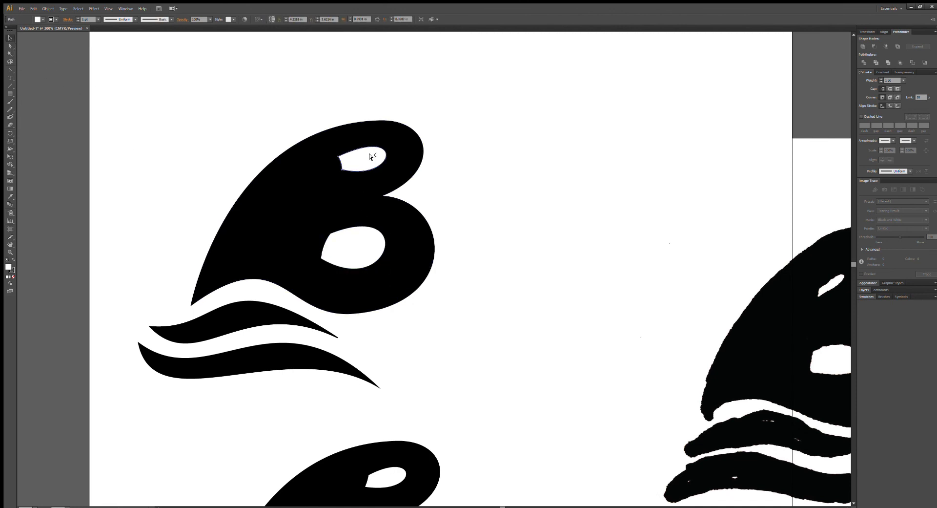
pyautogui.click(466, 188)
# Cut both white counters out of the top B with Pathfinder Exclude, fill the resulting shape black and deselect it.
pyautogui.click(372, 152)
pyautogui.click(317, 195)
pyautogui.keyDown('shift'); pyautogui.click(803, 143); pyautogui.keyUp('shift')
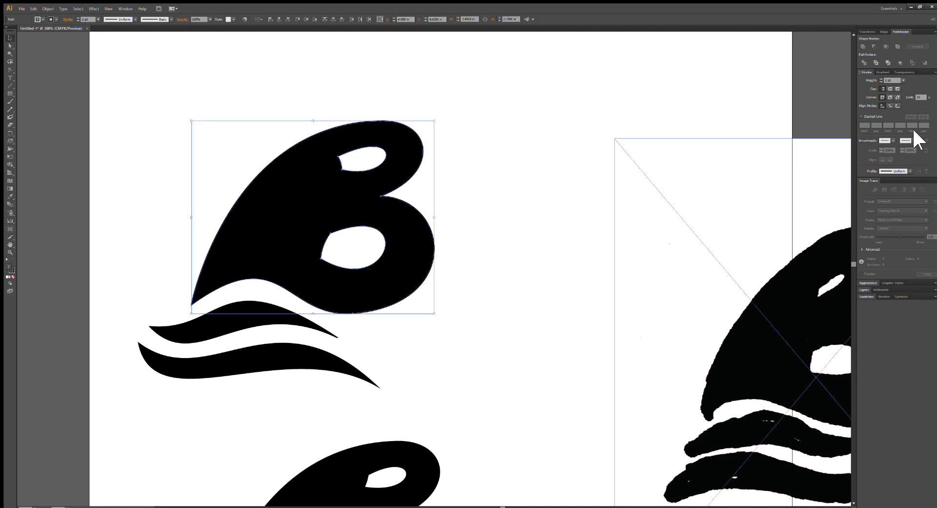
pyautogui.click(894, 46)
pyautogui.click(38, 20)
pyautogui.click(33, 29)
pyautogui.click(509, 234)
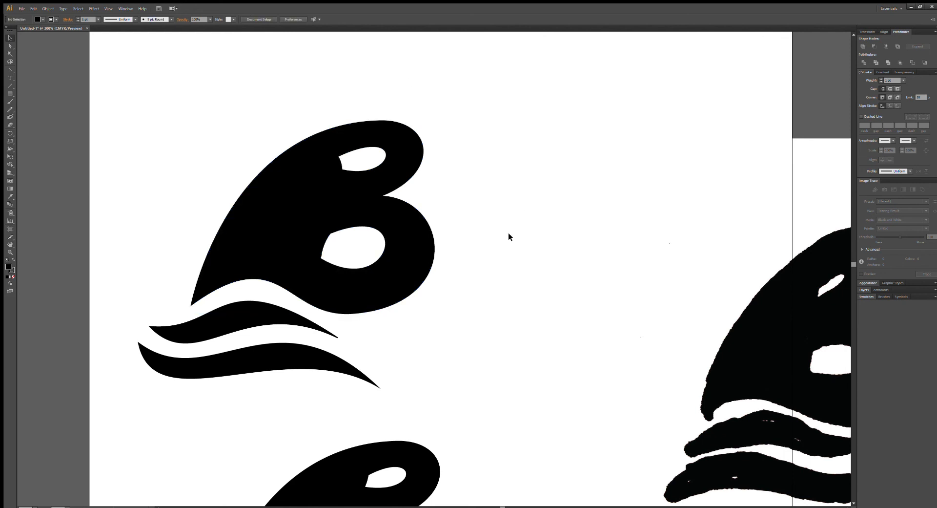
# Inspect the top B's lower counter up close by selecting the anchor point at its upper-left corner.
pyautogui.hotkey('ctrl', '+')
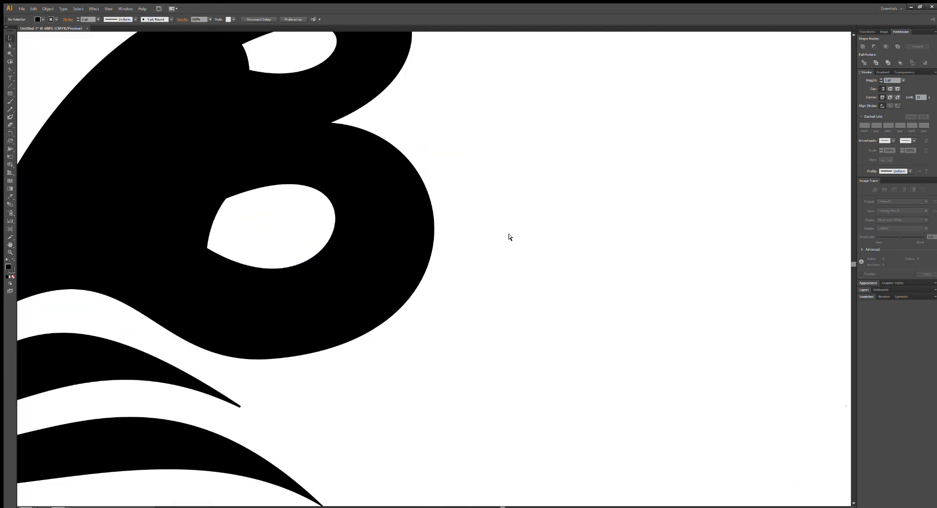
pyautogui.moveTo(343, 224); pyautogui.dragTo(444, 303)
pyautogui.click(10, 46)
pyautogui.click(326, 275)
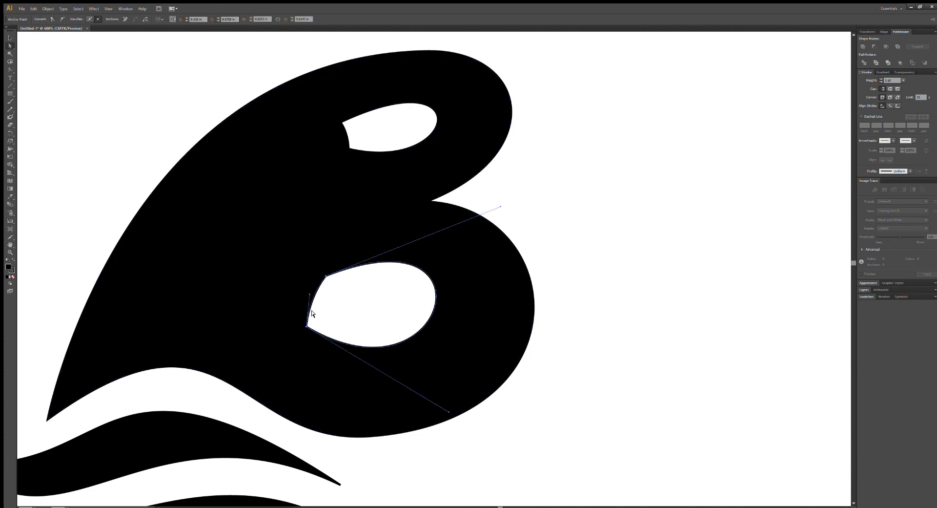
pyautogui.click(322, 275)
# Move the hand-drawn reference image sideways off the artboard, clear of the three logo variations.
pyautogui.hotkey('ctrl', '-')
pyautogui.hotkey('ctrl', '-')
pyautogui.hotkey('ctrl', '-')
pyautogui.hotkey('ctrl', '-')
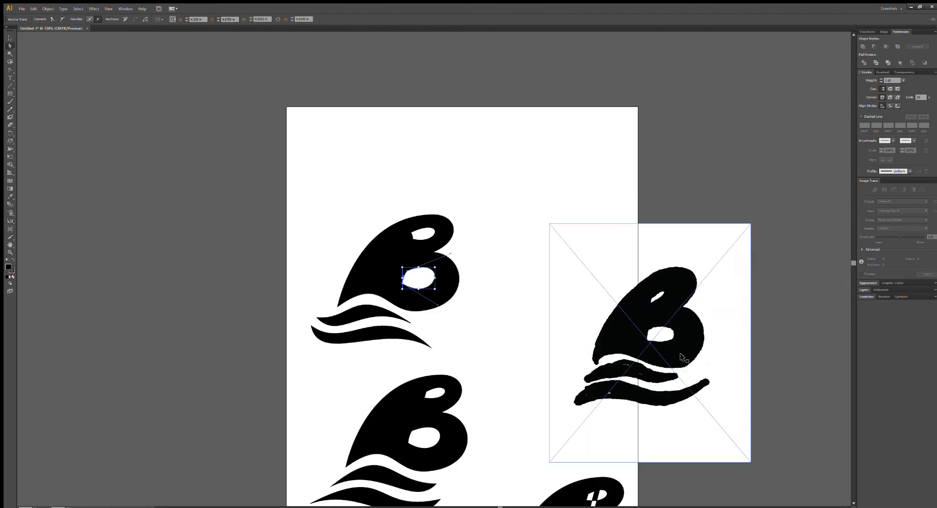
pyautogui.moveTo(516, 340); pyautogui.dragTo(521, 184)
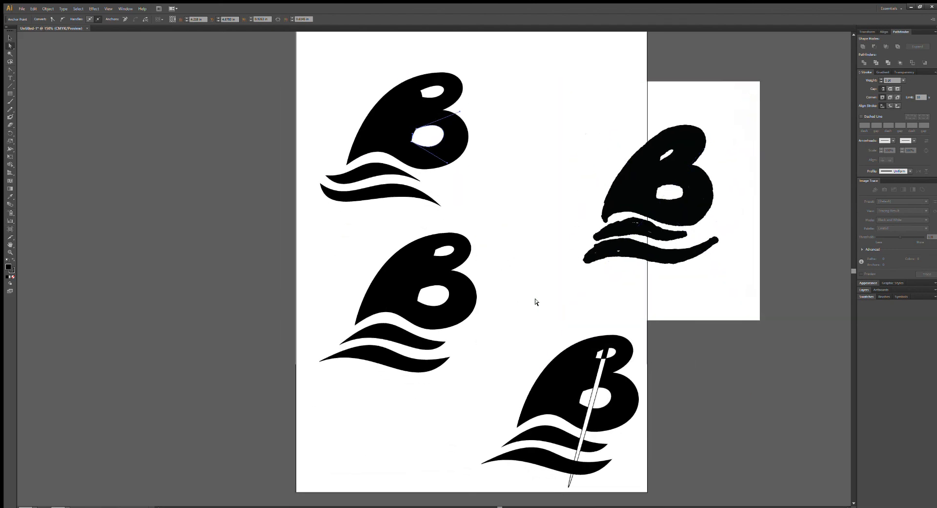
pyautogui.moveTo(673, 99); pyautogui.dragTo(782, 77)
pyautogui.moveTo(688, 127); pyautogui.dragTo(703, 141)
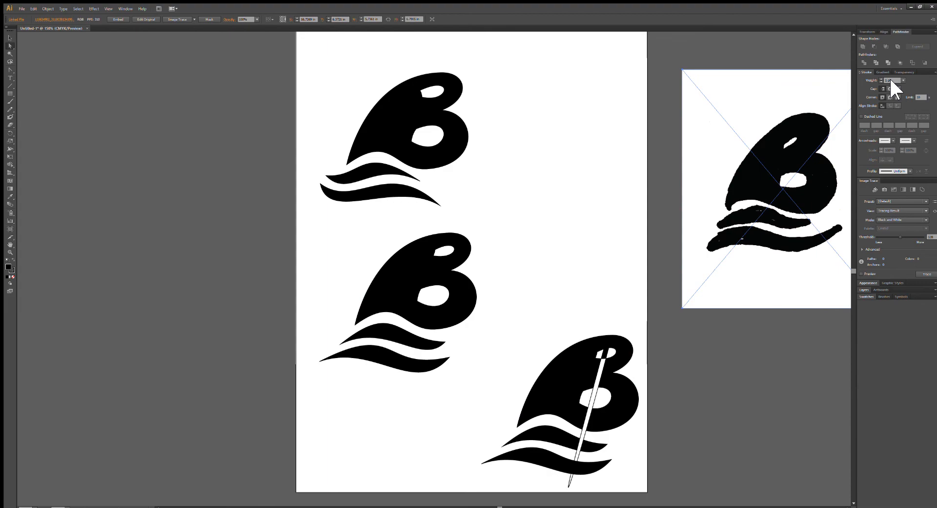